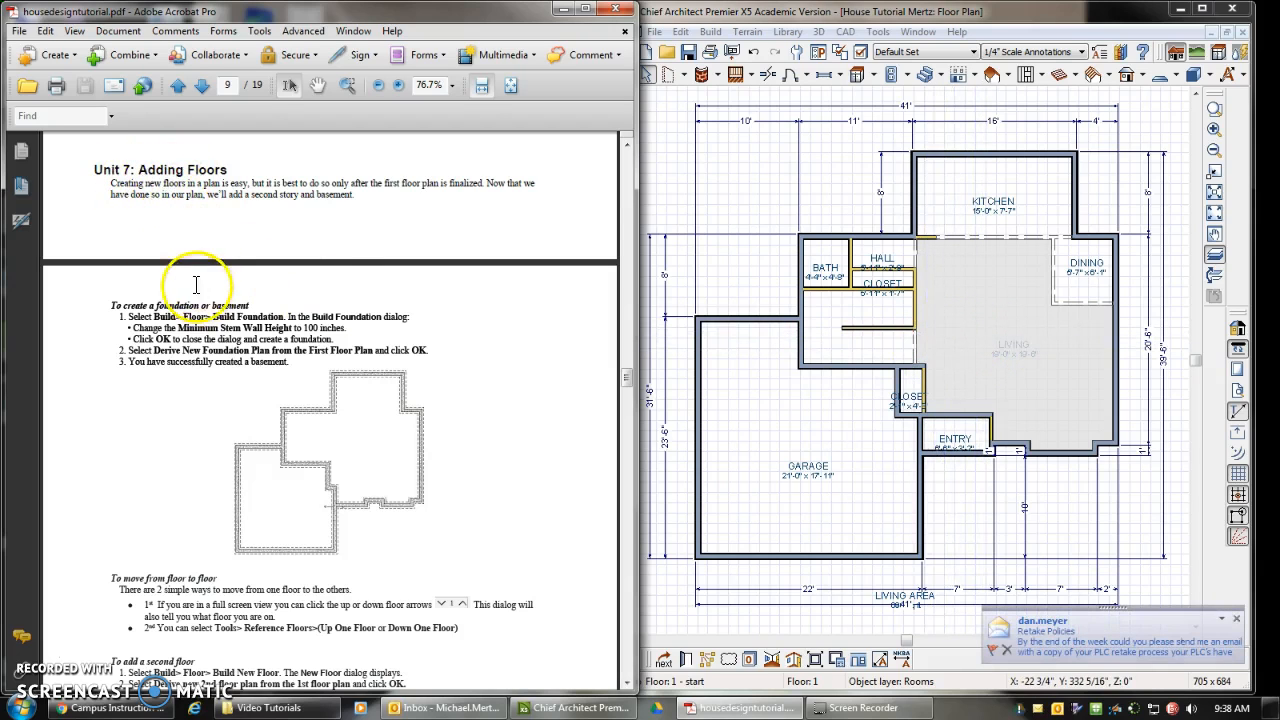
- Build a foundation with a Minimum Stem Wall Height of 100 inches, derived from the 1st Floor plan
{"action": "left_click", "coordinate": [1236, 618]}
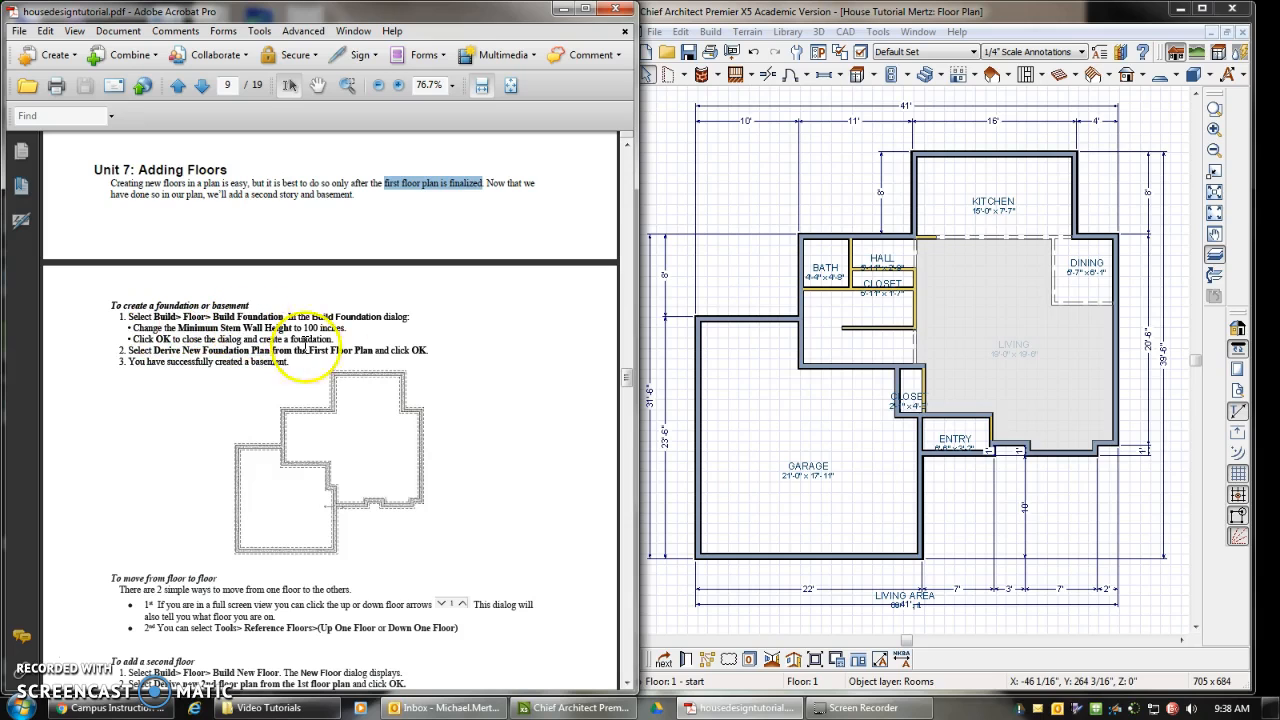
{"action": "left_click", "coordinate": [850, 14]}
{"action": "left_click", "coordinate": [711, 33]}
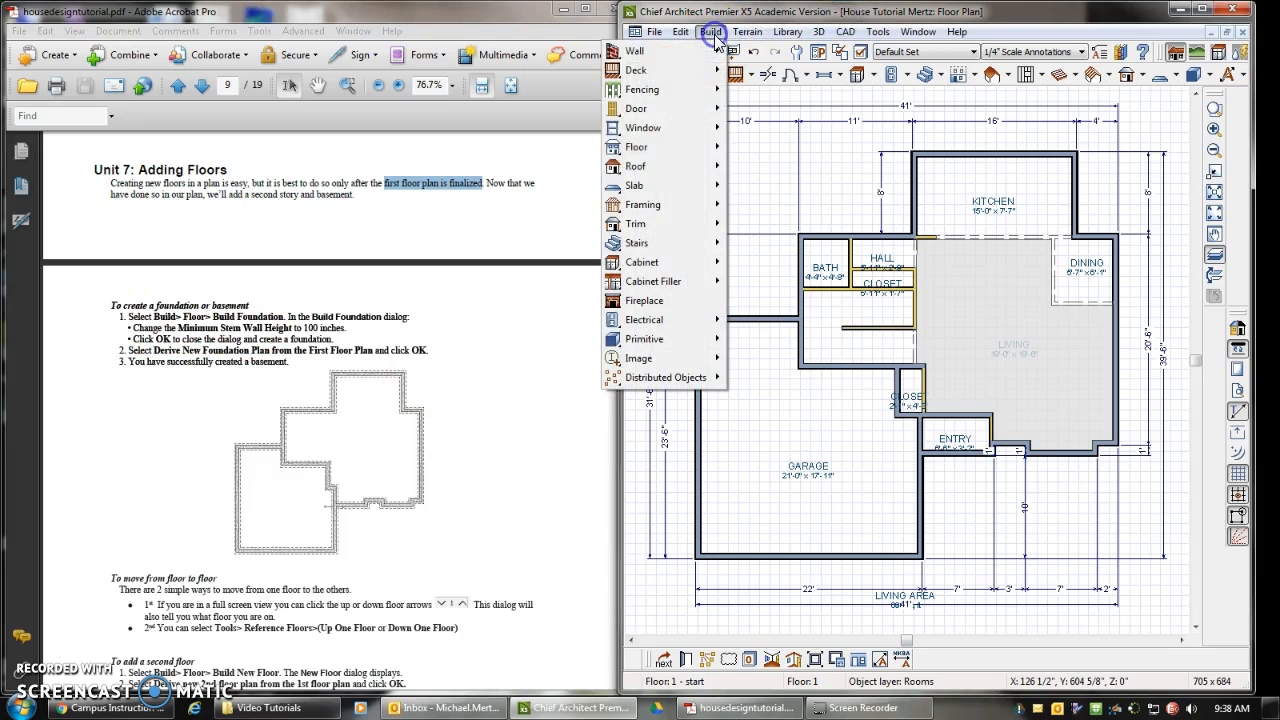
{"action": "mouse_move", "coordinate": [683, 158]}
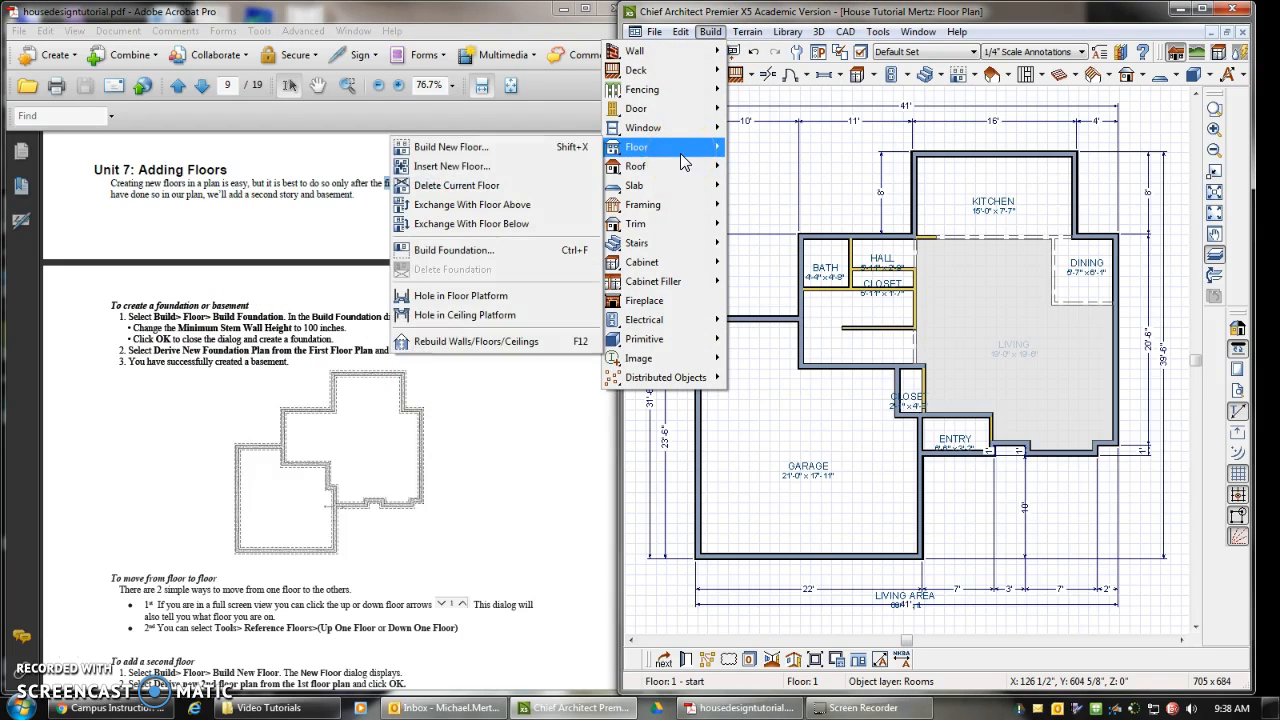
{"action": "left_click", "coordinate": [580, 251]}
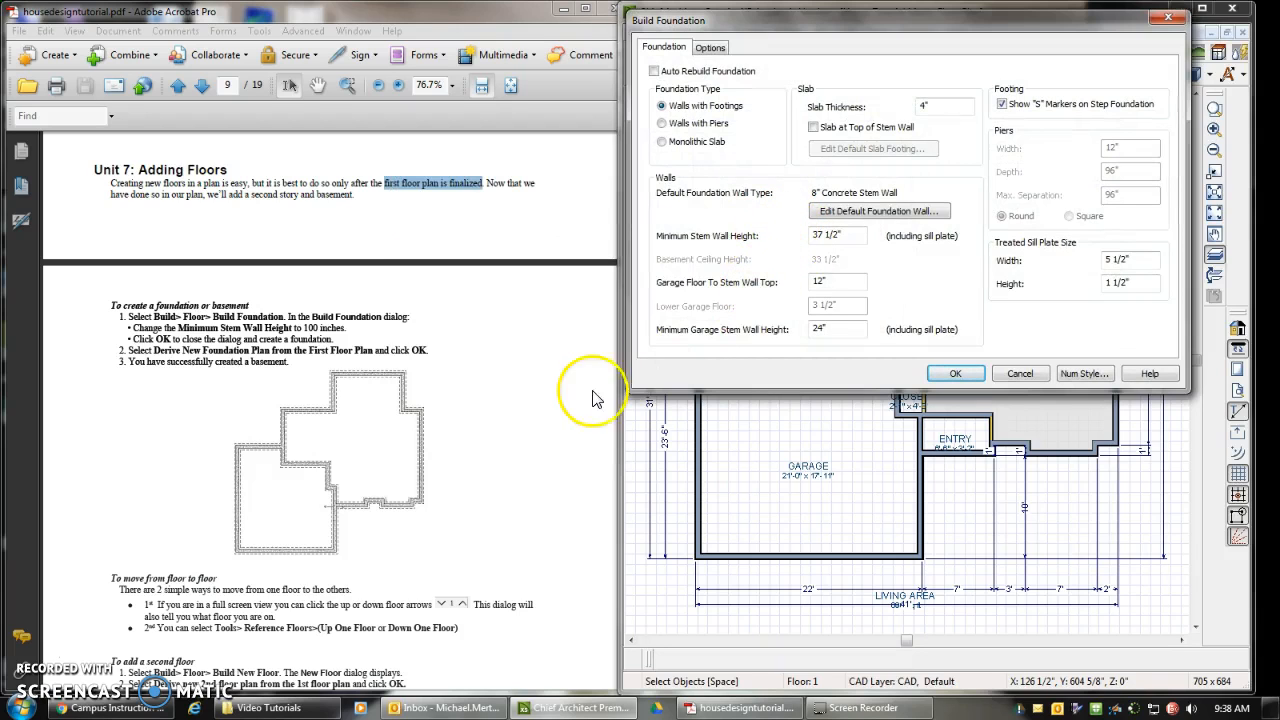
{"action": "left_click", "coordinate": [516, 352]}
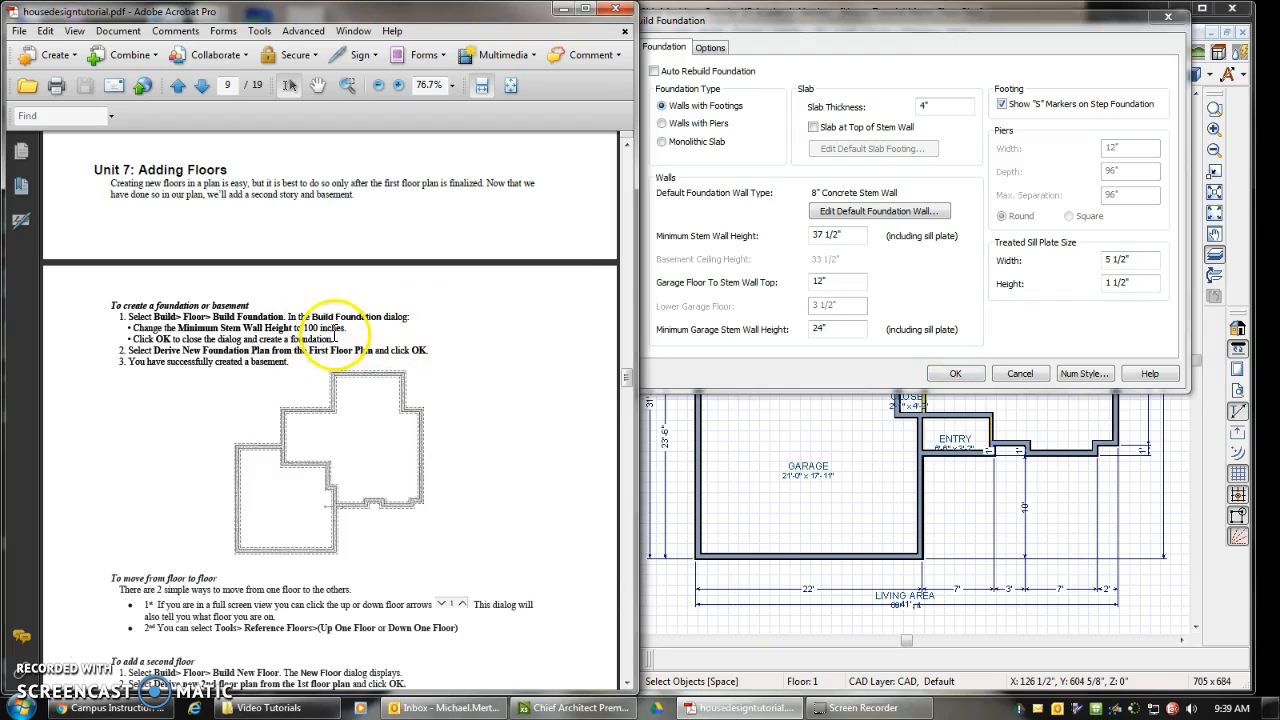
{"action": "left_click", "coordinate": [845, 237]}
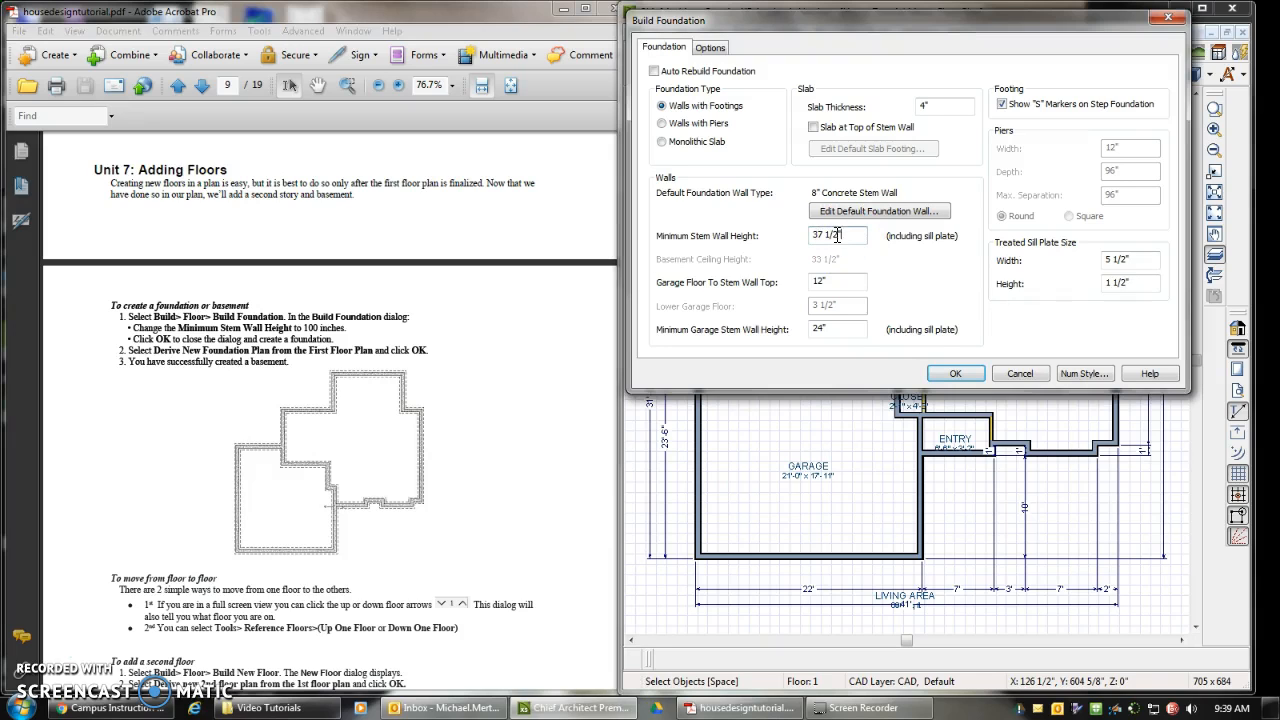
{"action": "type", "text": "100"}
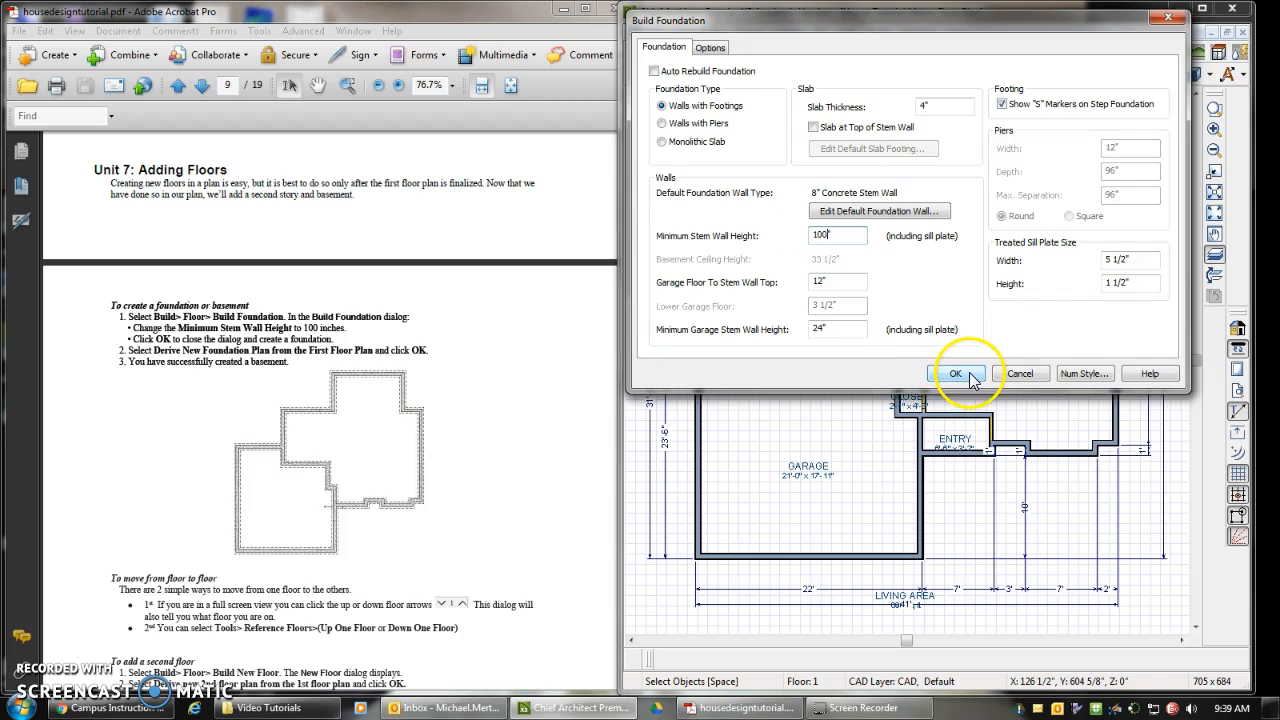
{"action": "left_click", "coordinate": [956, 374]}
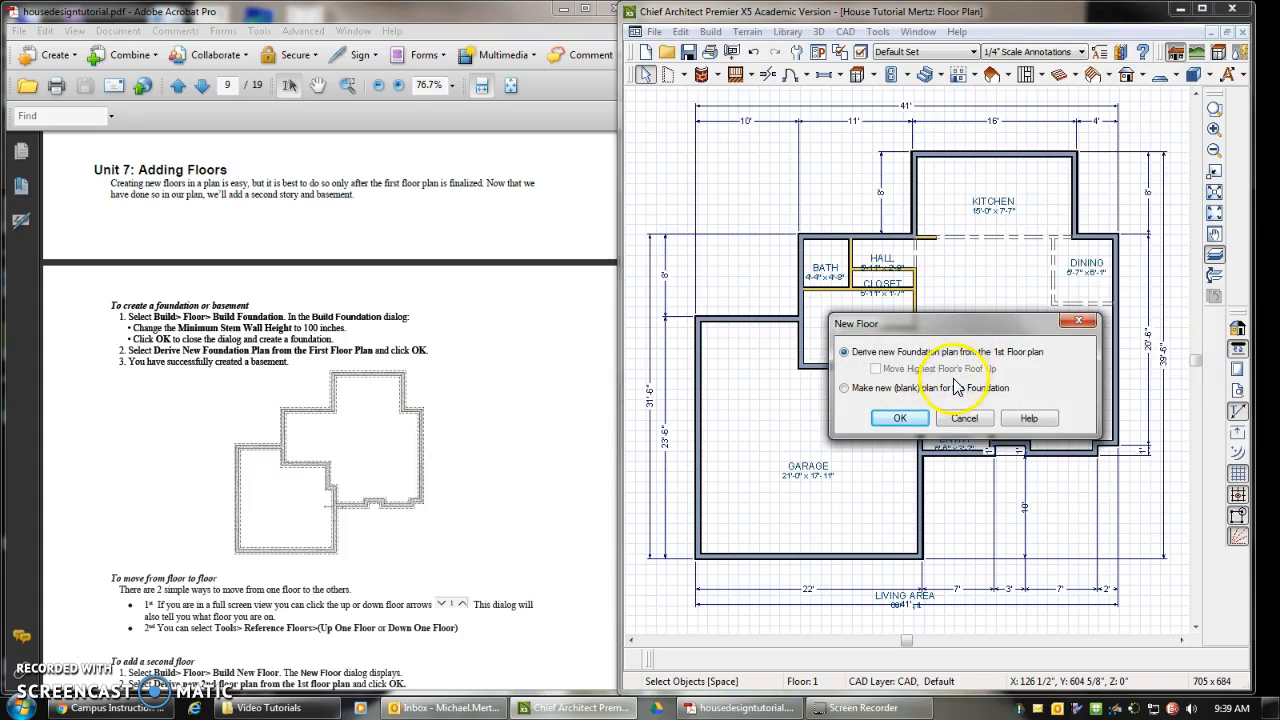
{"action": "left_click", "coordinate": [903, 419]}
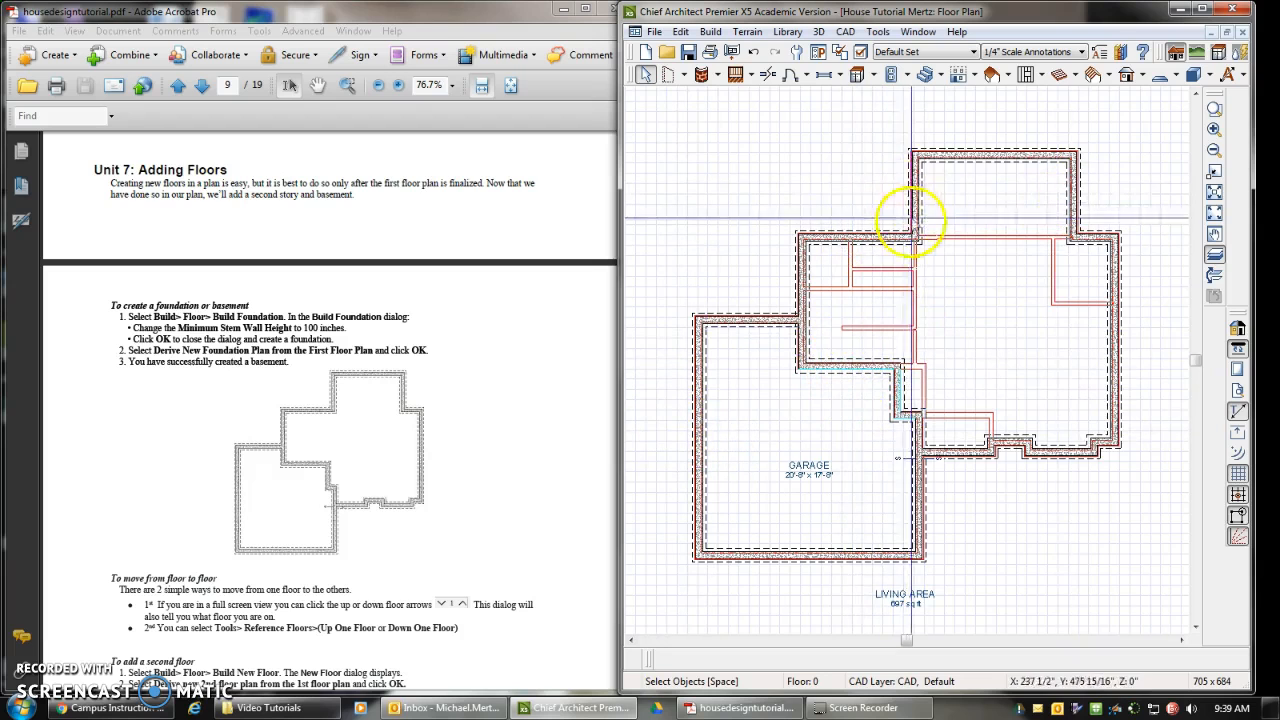
- Maximize the plan window and toggle the reference display off and back on over the foundation plan
{"action": "left_click", "coordinate": [1206, 10]}
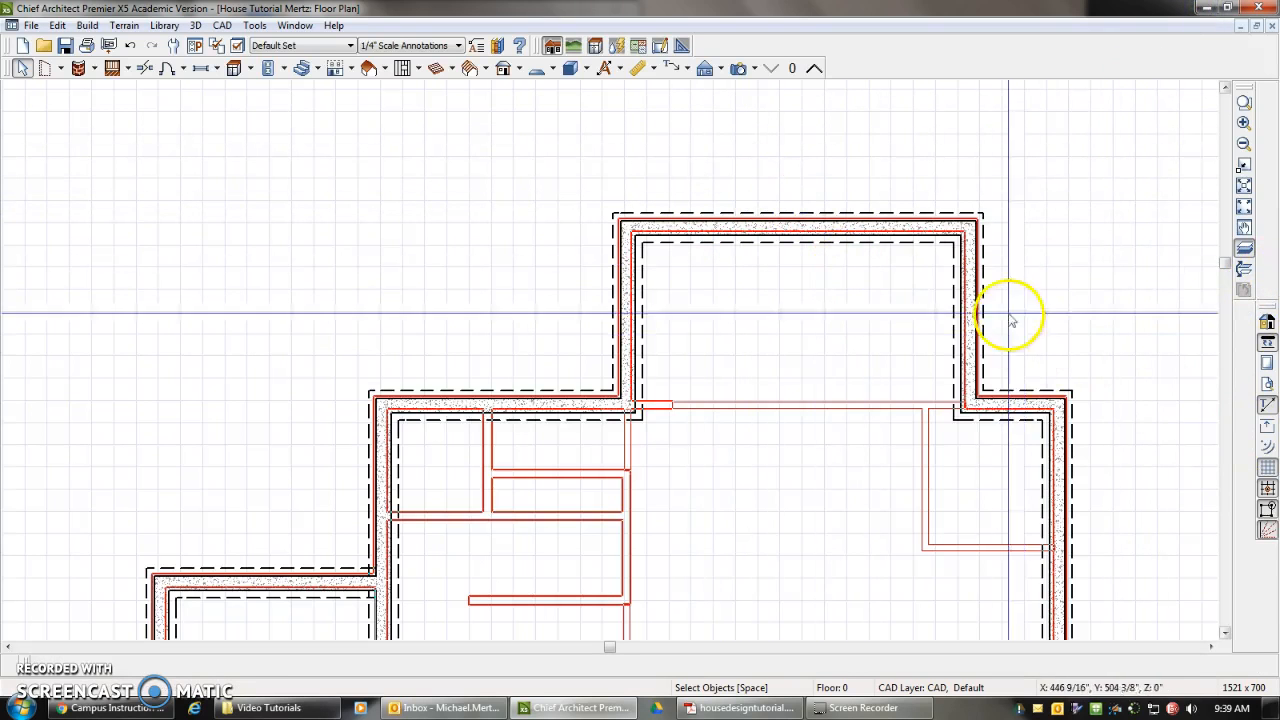
{"action": "scroll", "coordinate": [1060, 290], "scroll_direction": "down", "scroll_amount": 1}
{"action": "left_click", "coordinate": [1242, 186]}
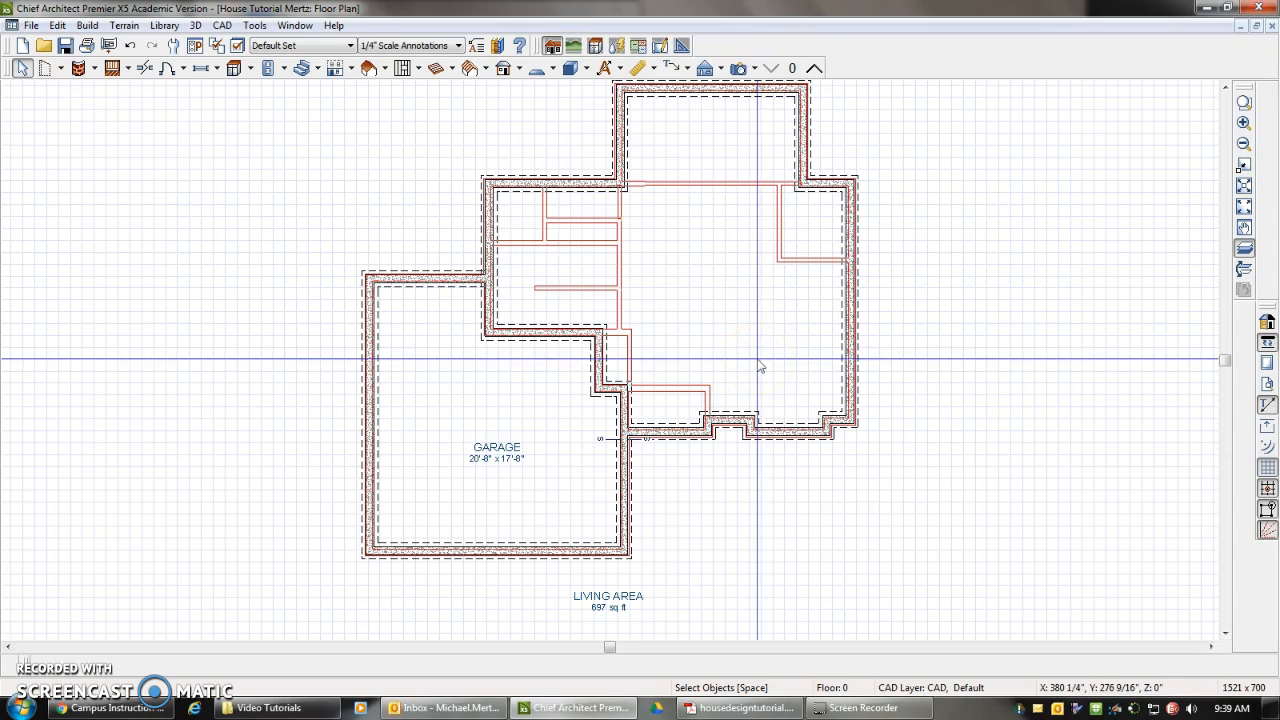
{"action": "key", "text": "F9"}
{"action": "key", "text": "F9"}
{"action": "key", "text": "F9"}
{"action": "key", "text": "F9"}
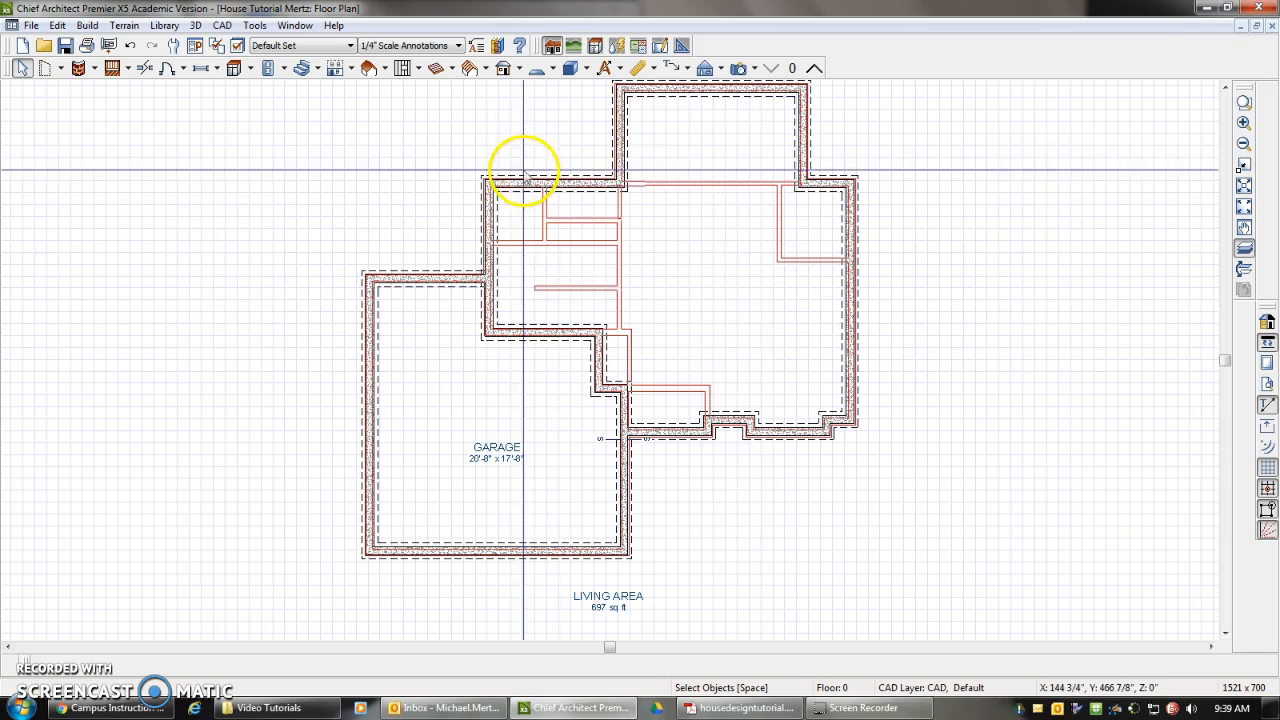
{"action": "left_click", "coordinate": [254, 26]}
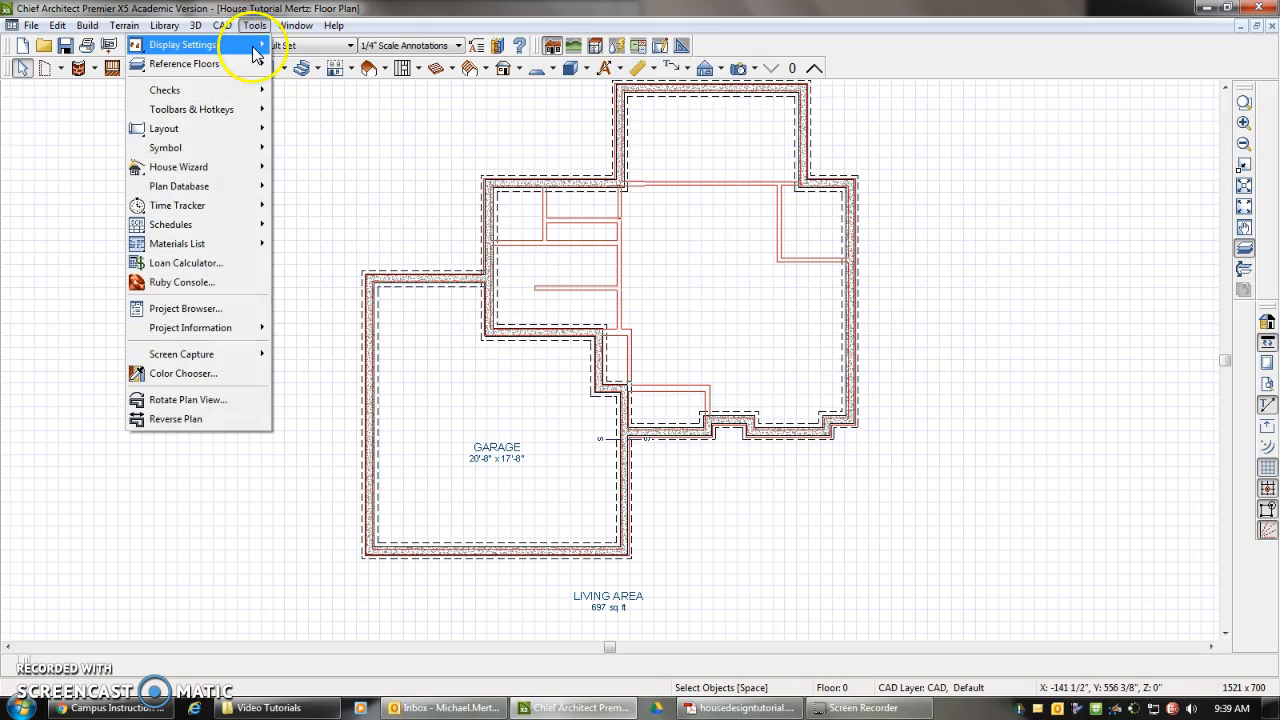
{"action": "mouse_move", "coordinate": [252, 57]}
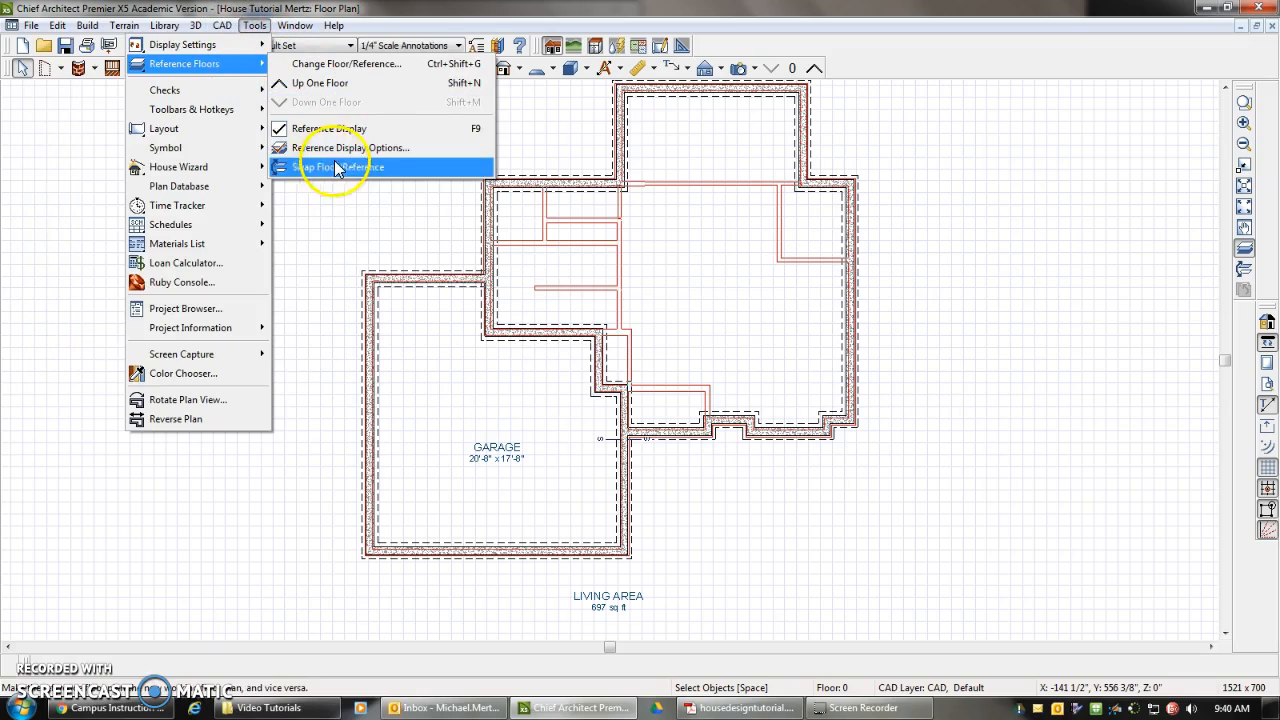
{"action": "left_click", "coordinate": [357, 131]}
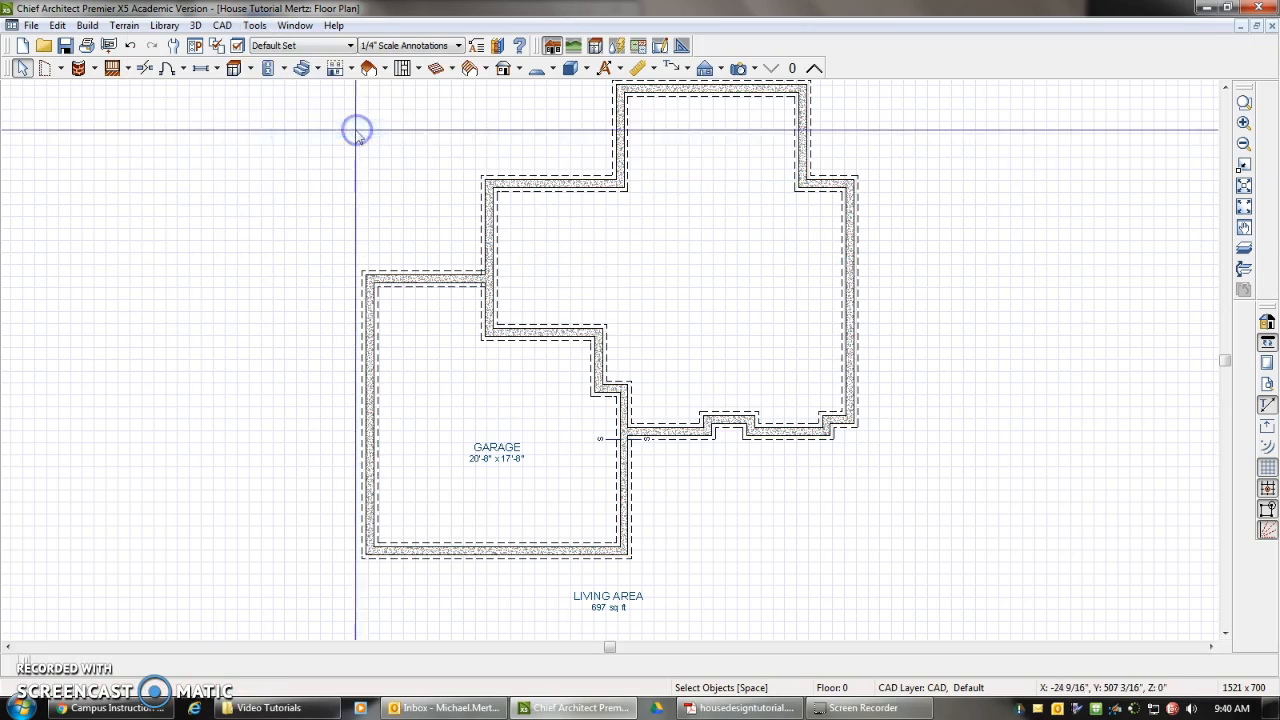
{"action": "key", "text": "F9"}
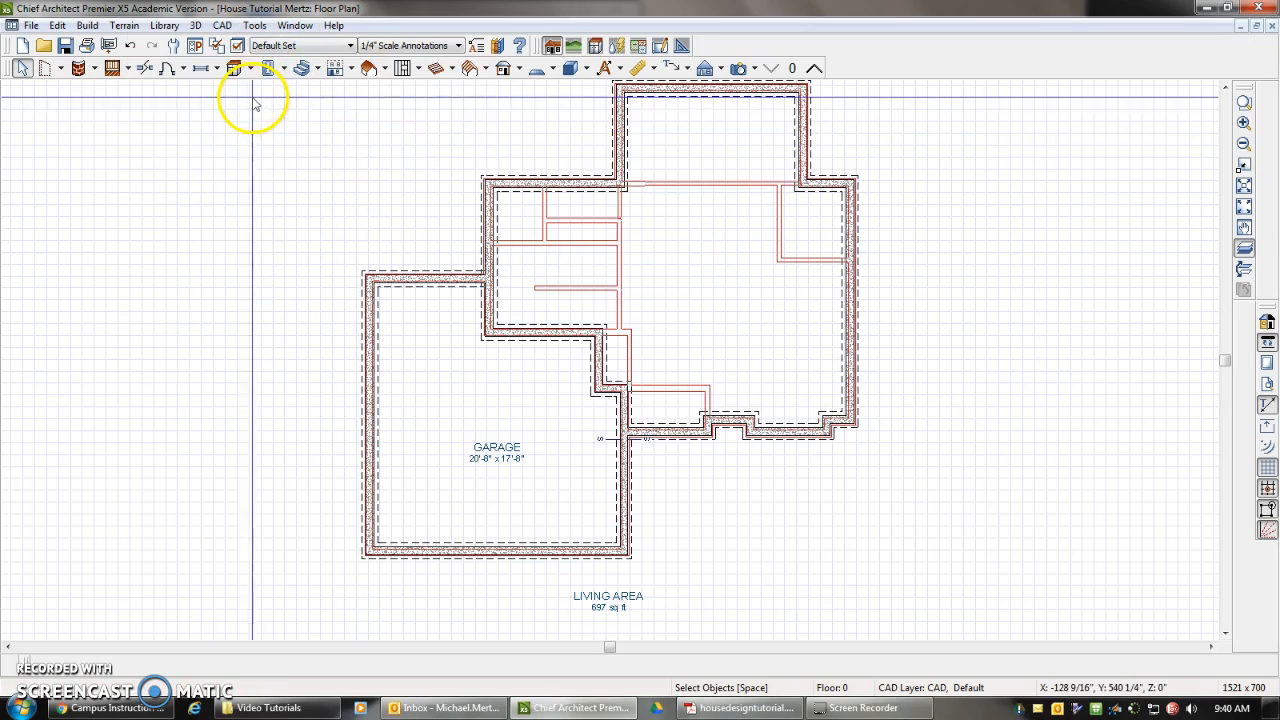
- Step through the levels from the foundation up to floor 2, and return to floor 1
{"action": "left_click", "coordinate": [257, 27]}
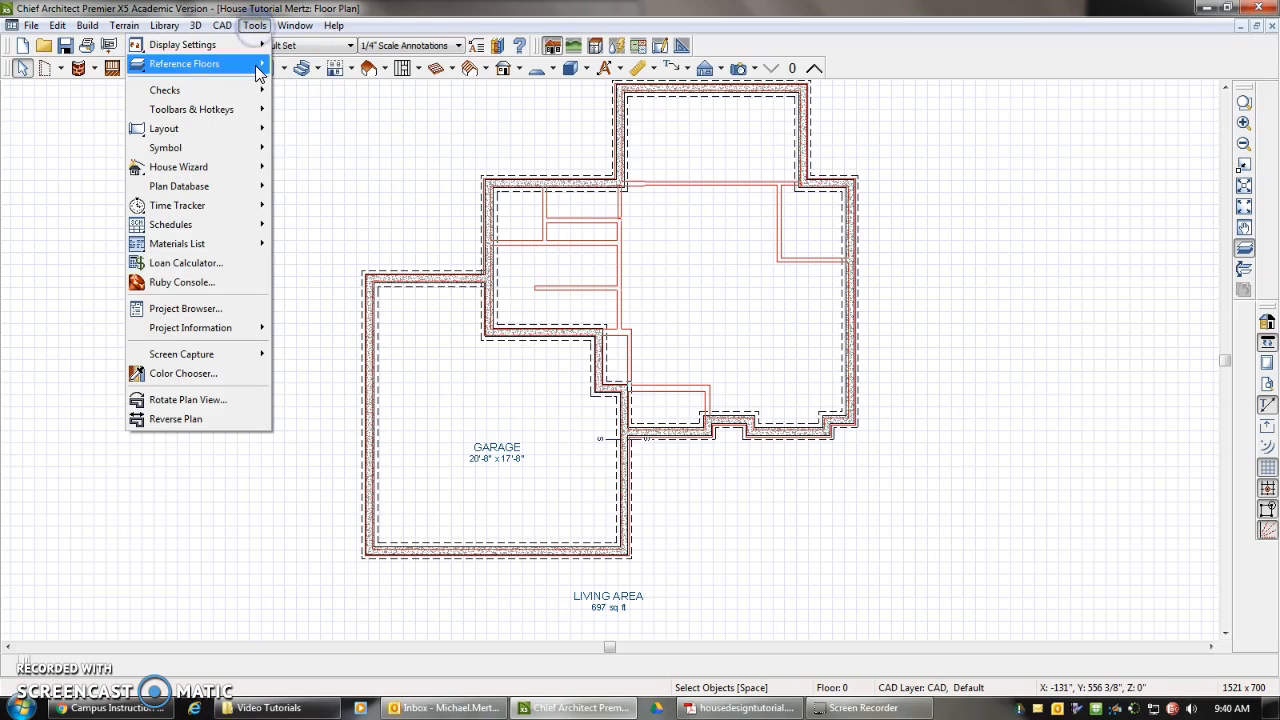
{"action": "mouse_move", "coordinate": [250, 63]}
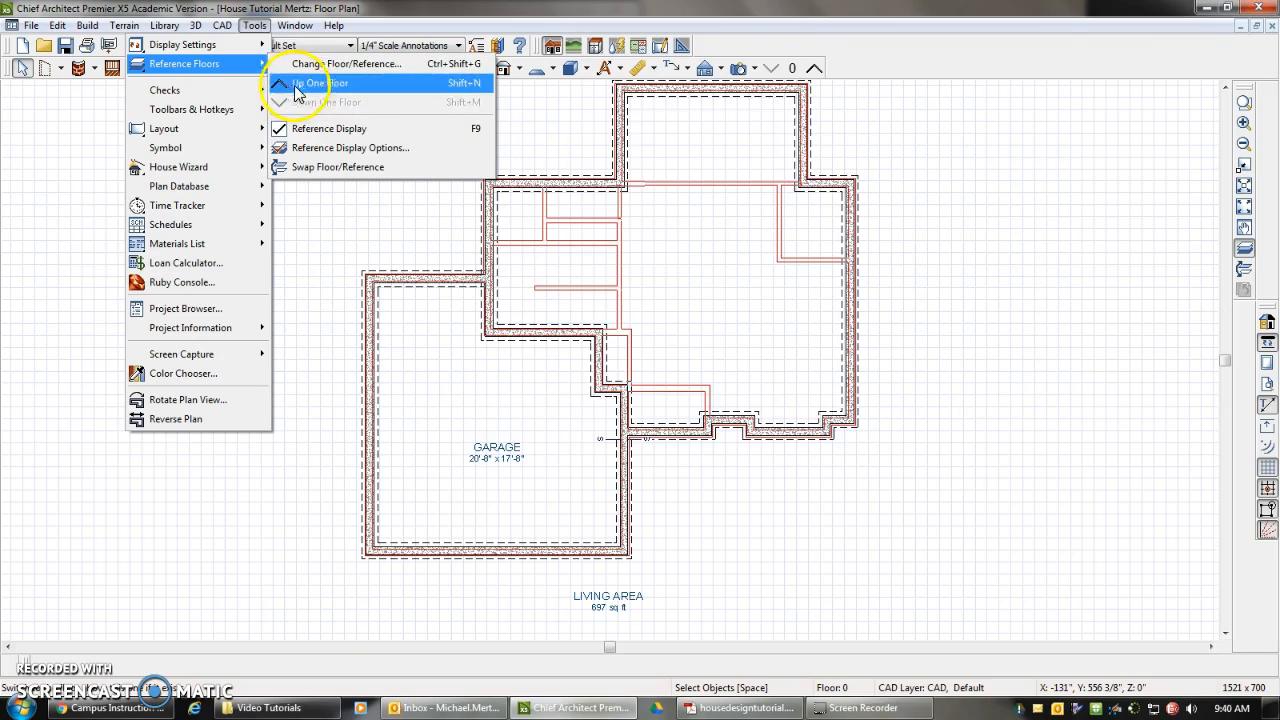
{"action": "left_click", "coordinate": [790, 24]}
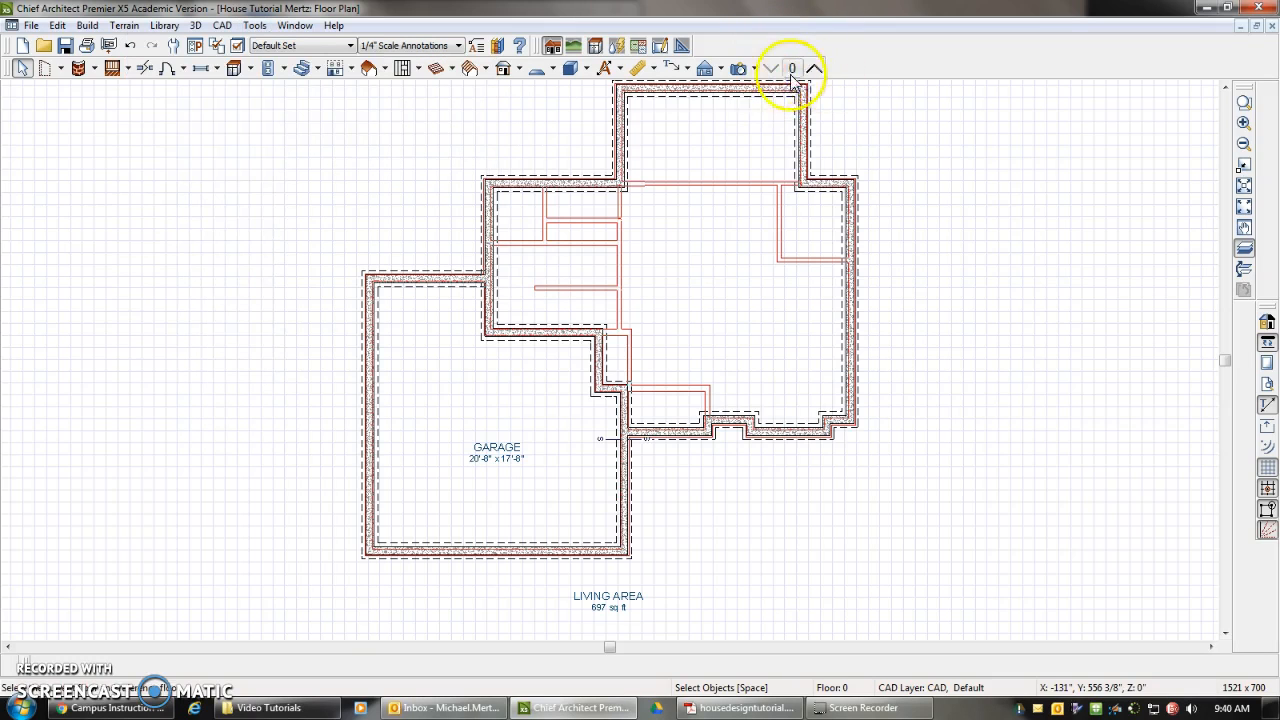
{"action": "left_click", "coordinate": [808, 74]}
{"action": "left_click", "coordinate": [808, 74]}
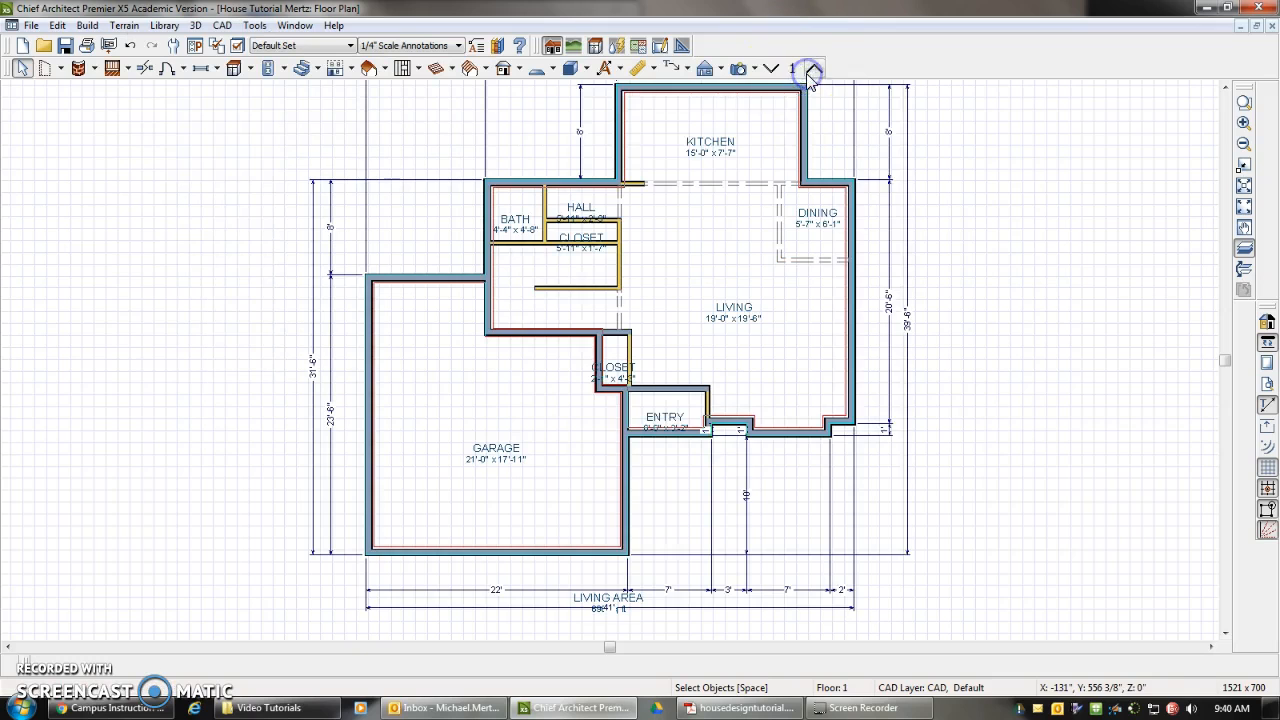
{"action": "key", "text": "Page_Down"}
{"action": "key", "text": "Page_Down"}
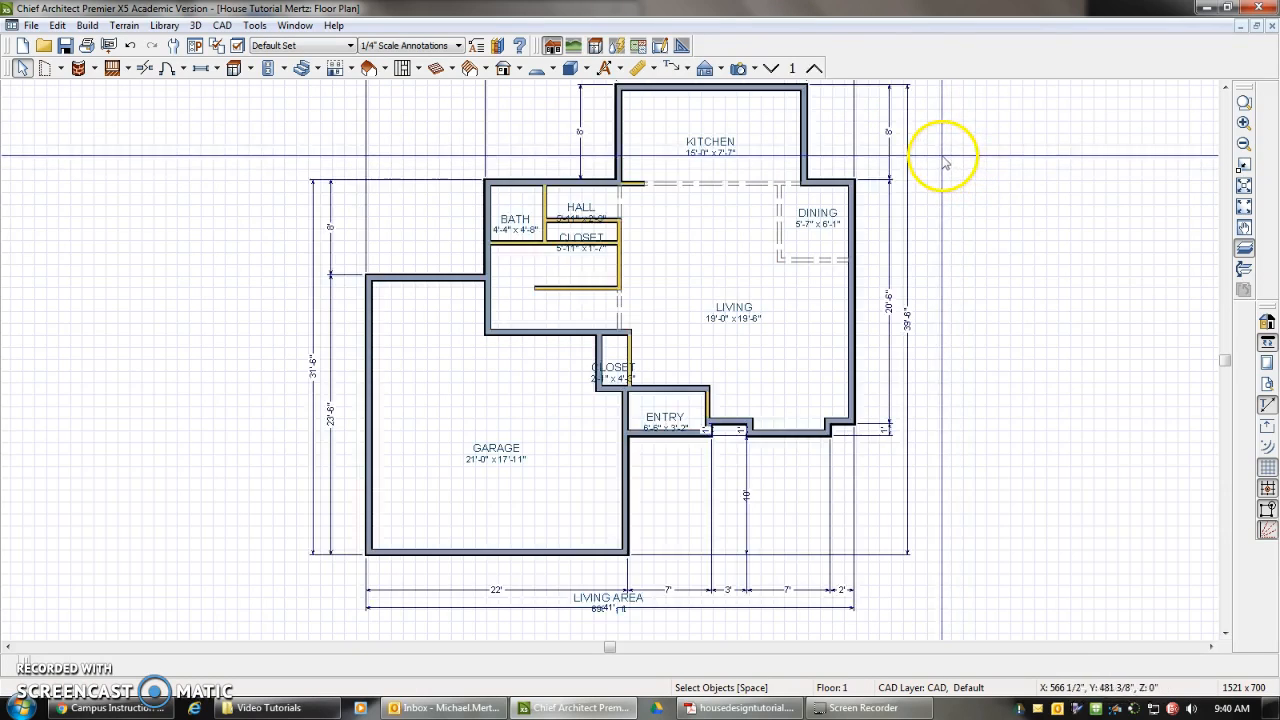
{"action": "key", "text": "Page_Up"}
{"action": "key", "text": "Page_Up"}
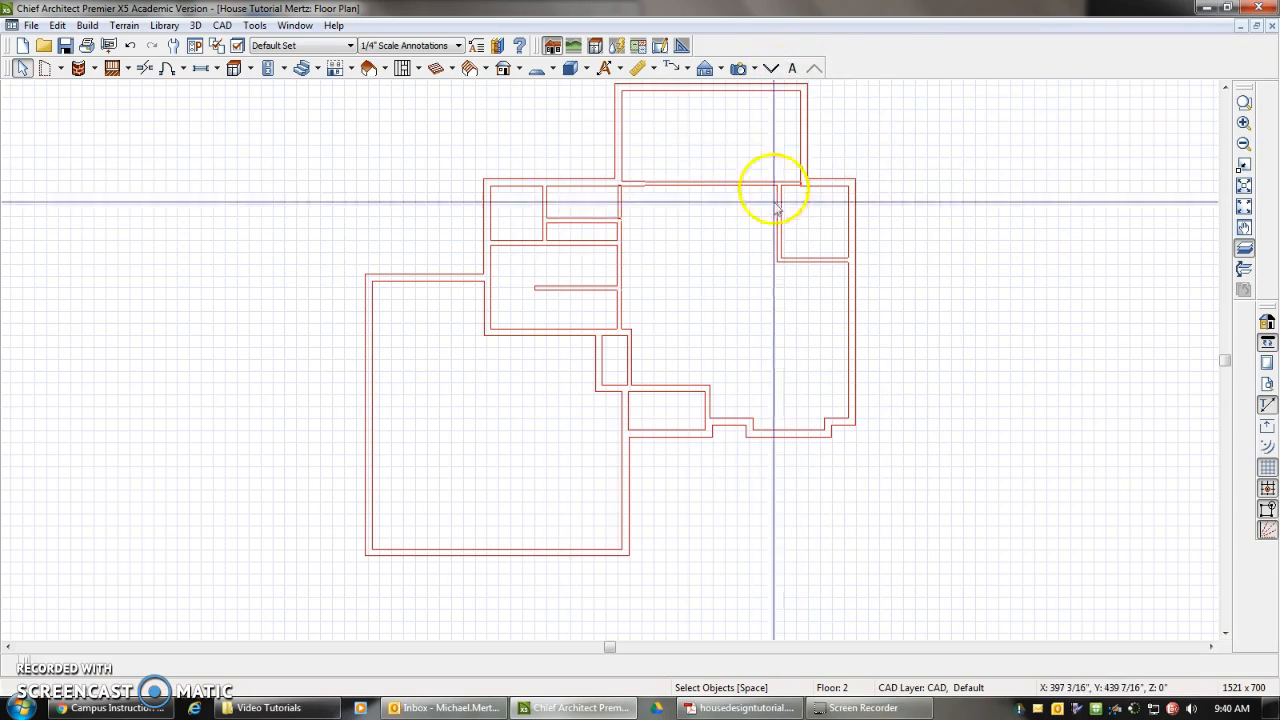
{"action": "left_click", "coordinate": [770, 67]}
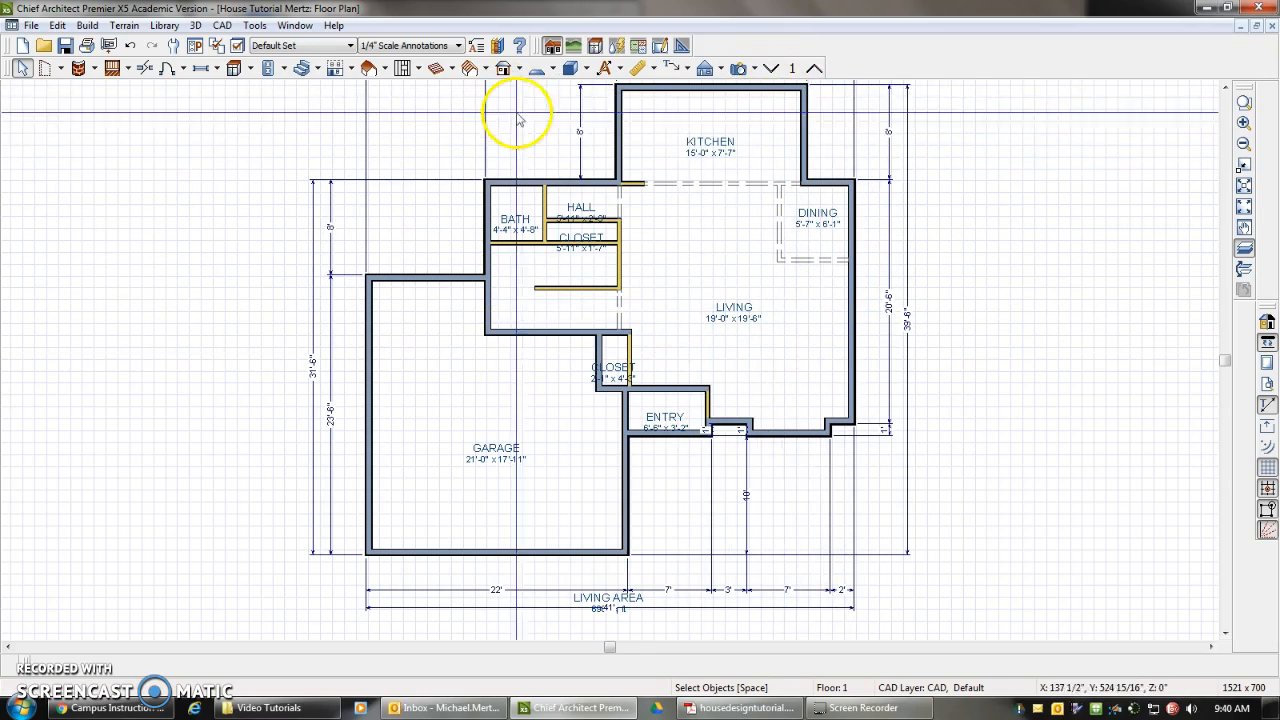
- Build a new 2nd floor derived from the 1st Floor plan, accepting the Floor 2 defaults
{"action": "left_click", "coordinate": [256, 26]}
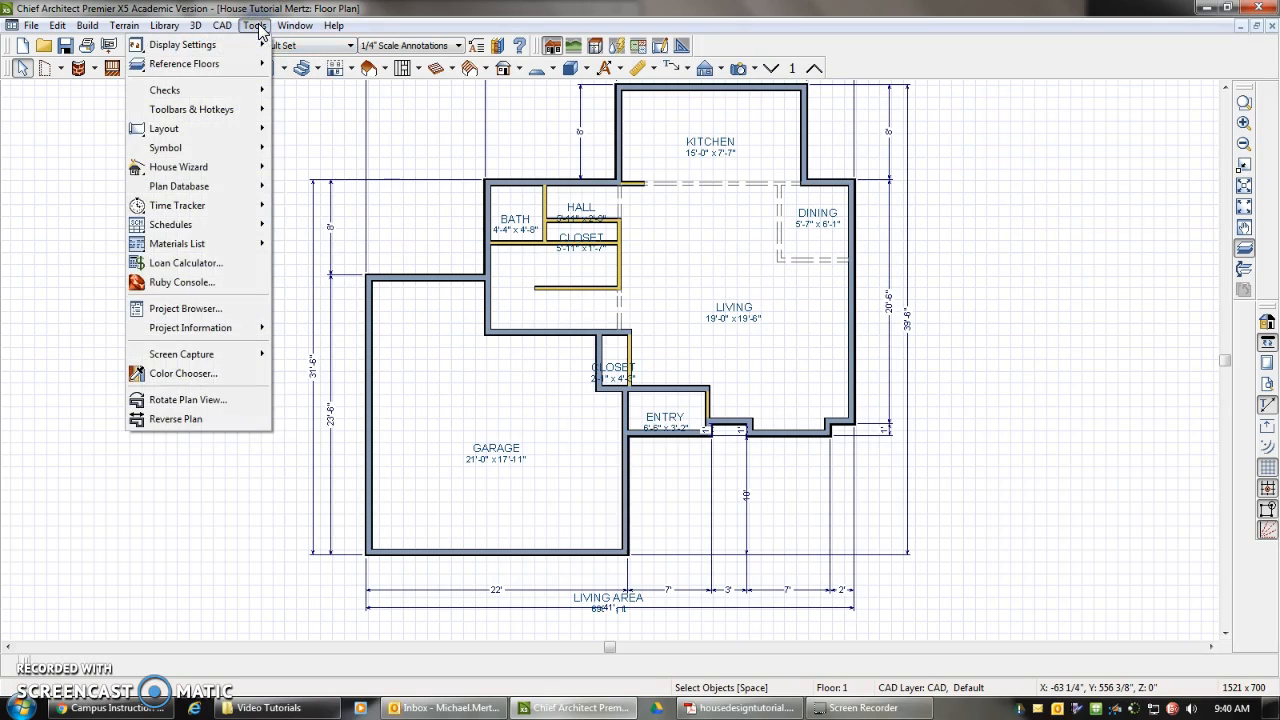
{"action": "left_click", "coordinate": [256, 26]}
{"action": "left_click", "coordinate": [87, 25]}
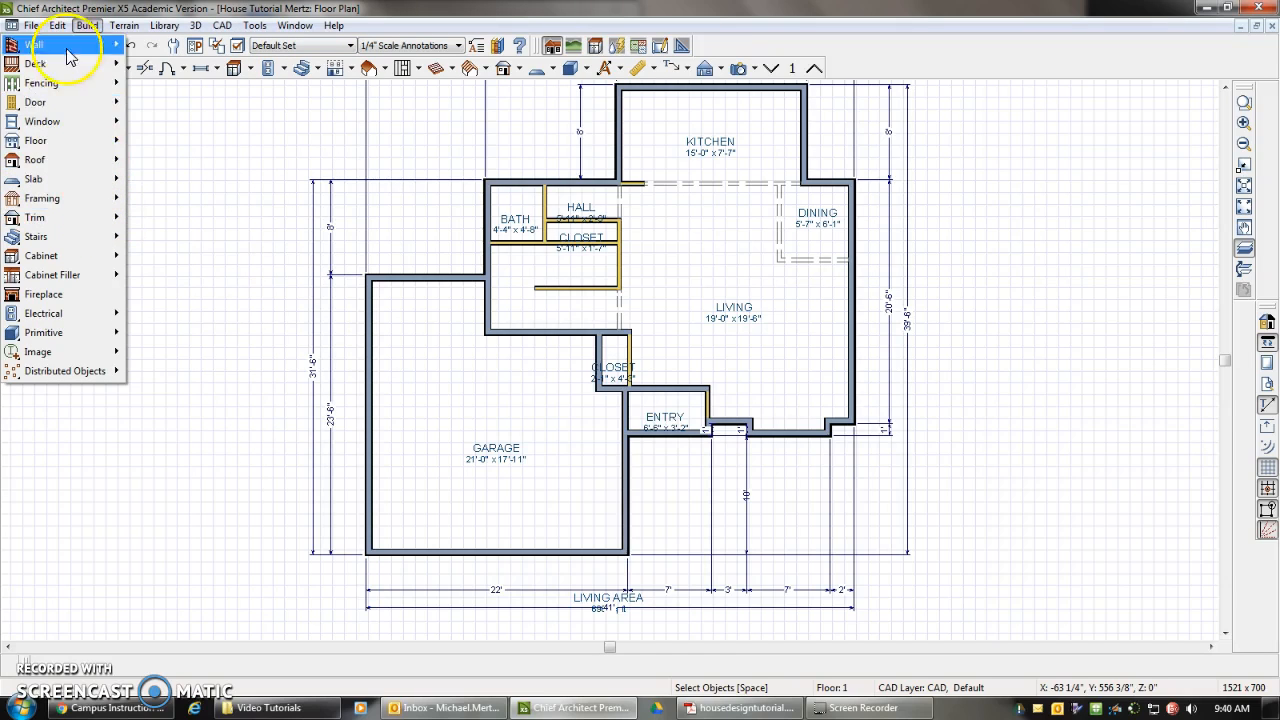
{"action": "mouse_move", "coordinate": [105, 140]}
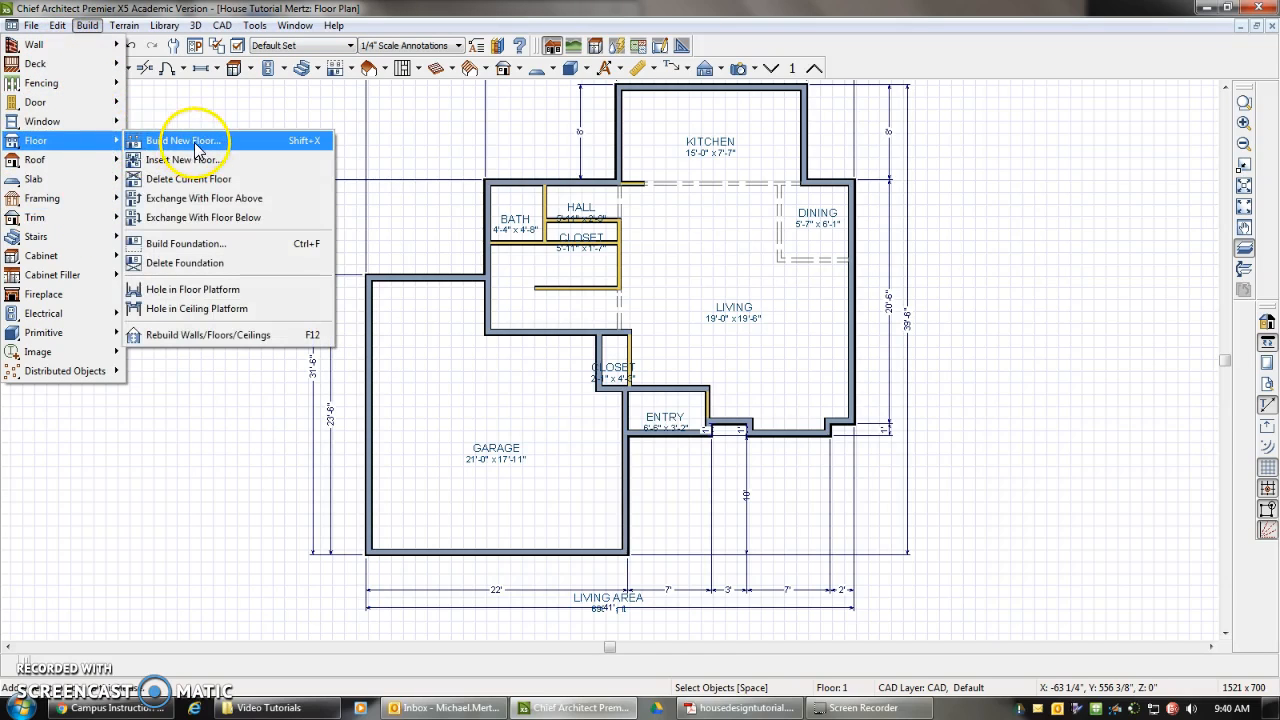
{"action": "left_click", "coordinate": [199, 143]}
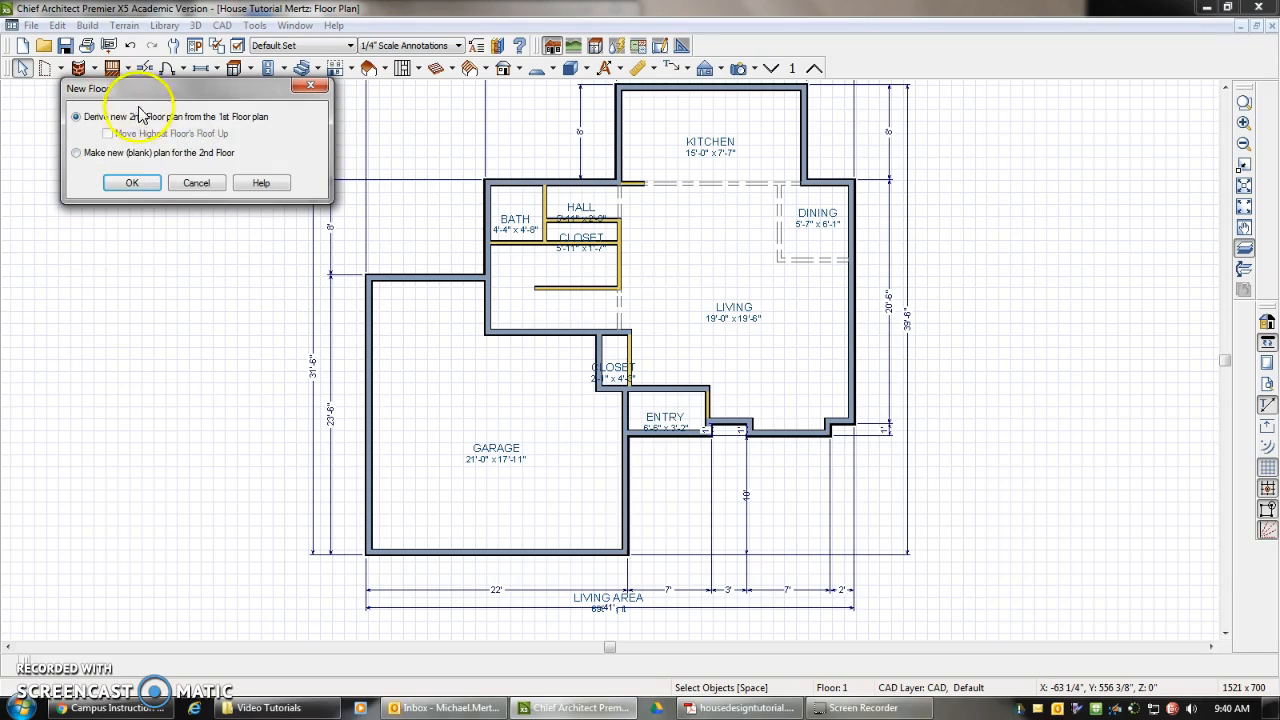
{"action": "left_click", "coordinate": [148, 188]}
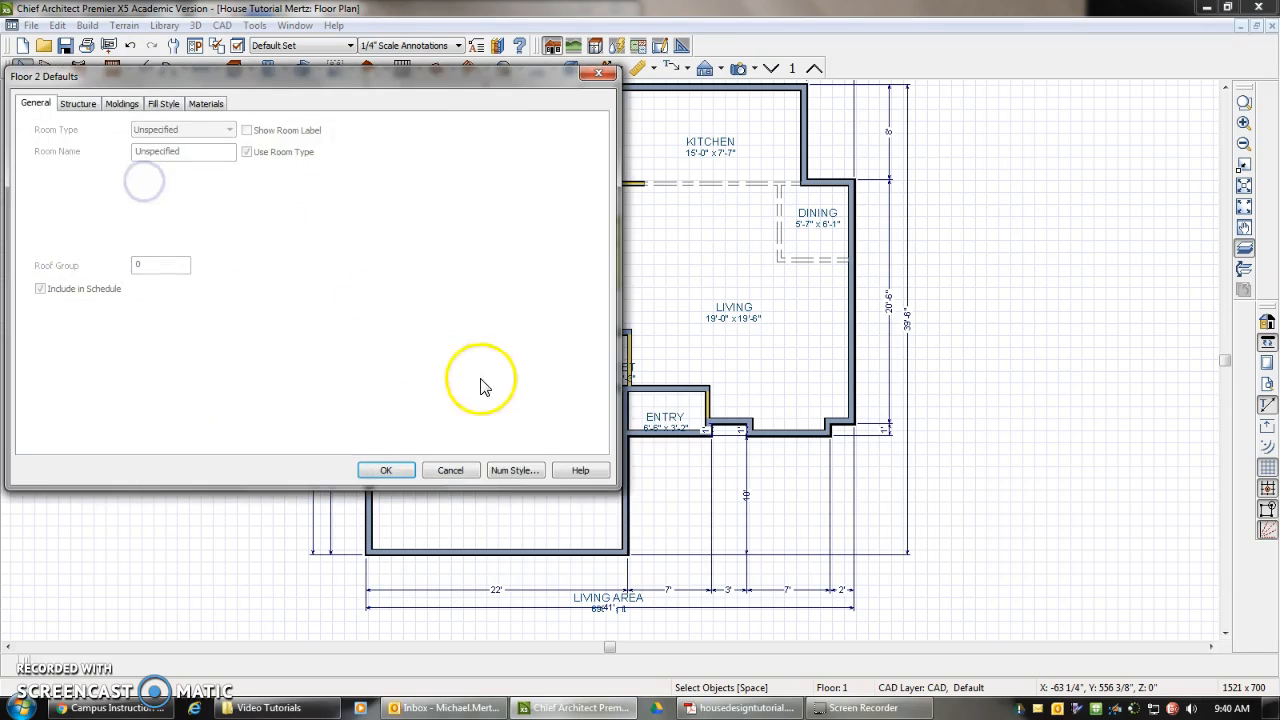
{"action": "left_click", "coordinate": [407, 473]}
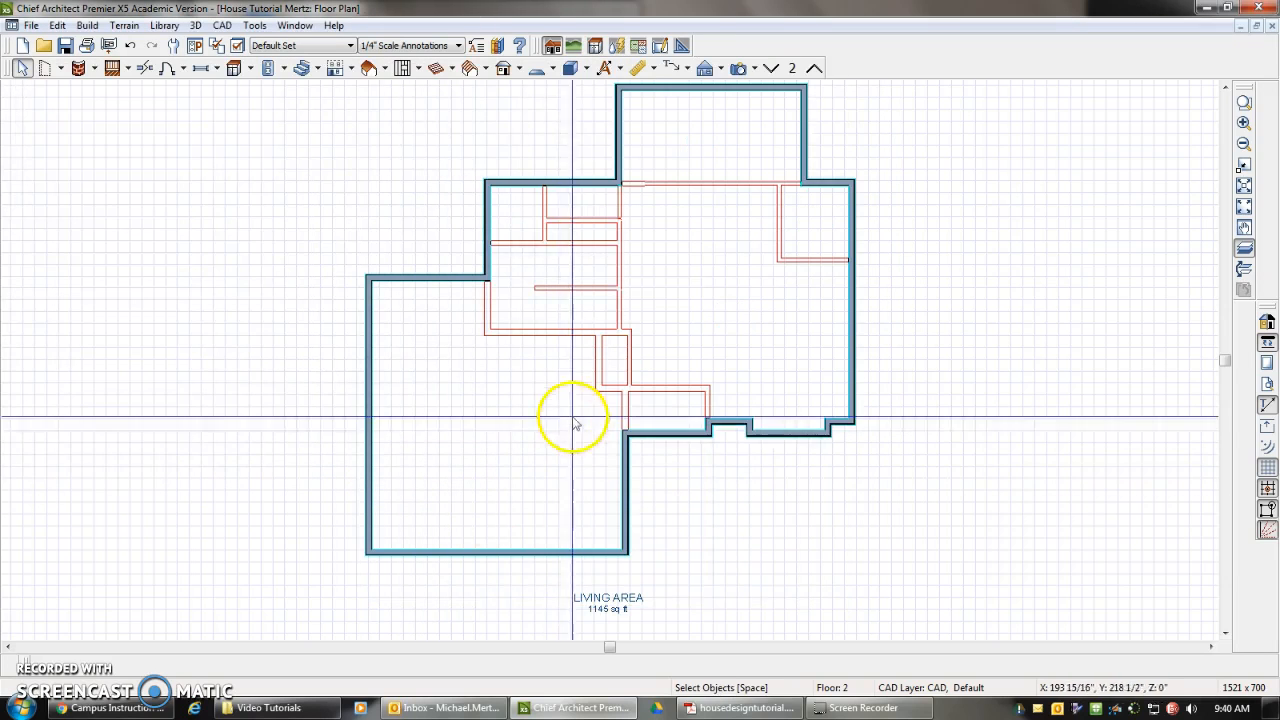
{"action": "left_click", "coordinate": [814, 72]}
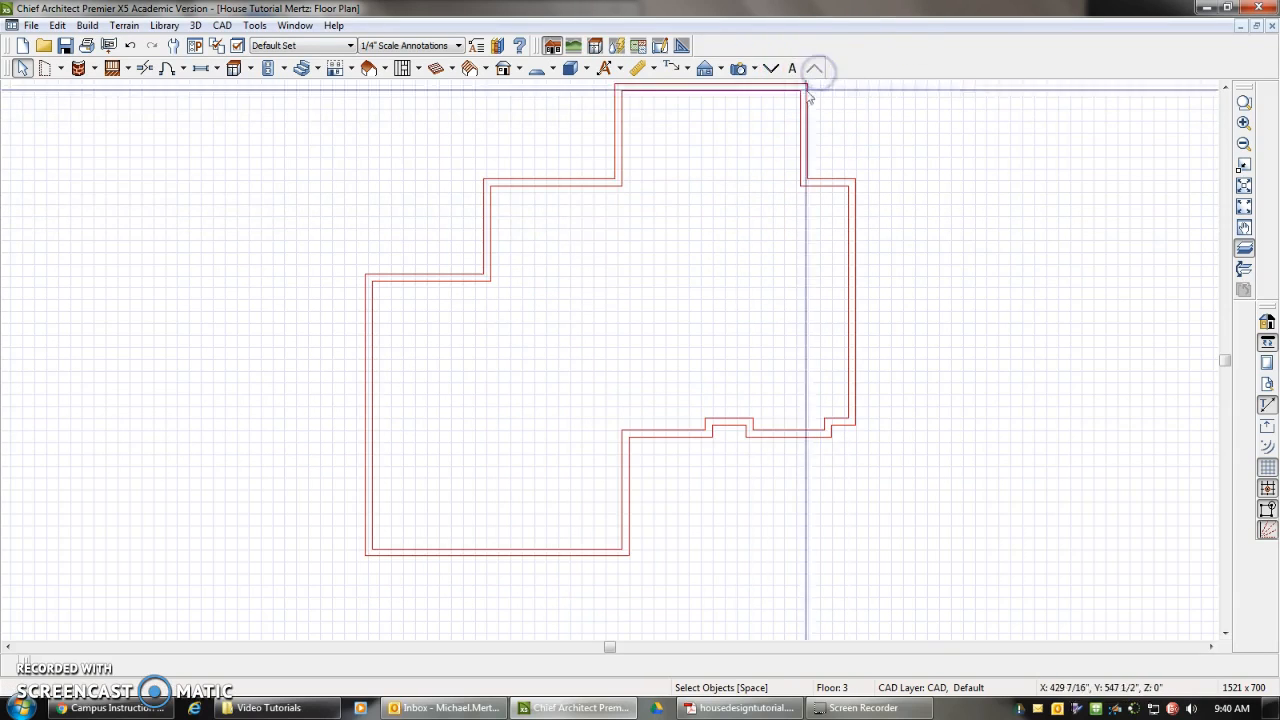
{"action": "left_click", "coordinate": [771, 70]}
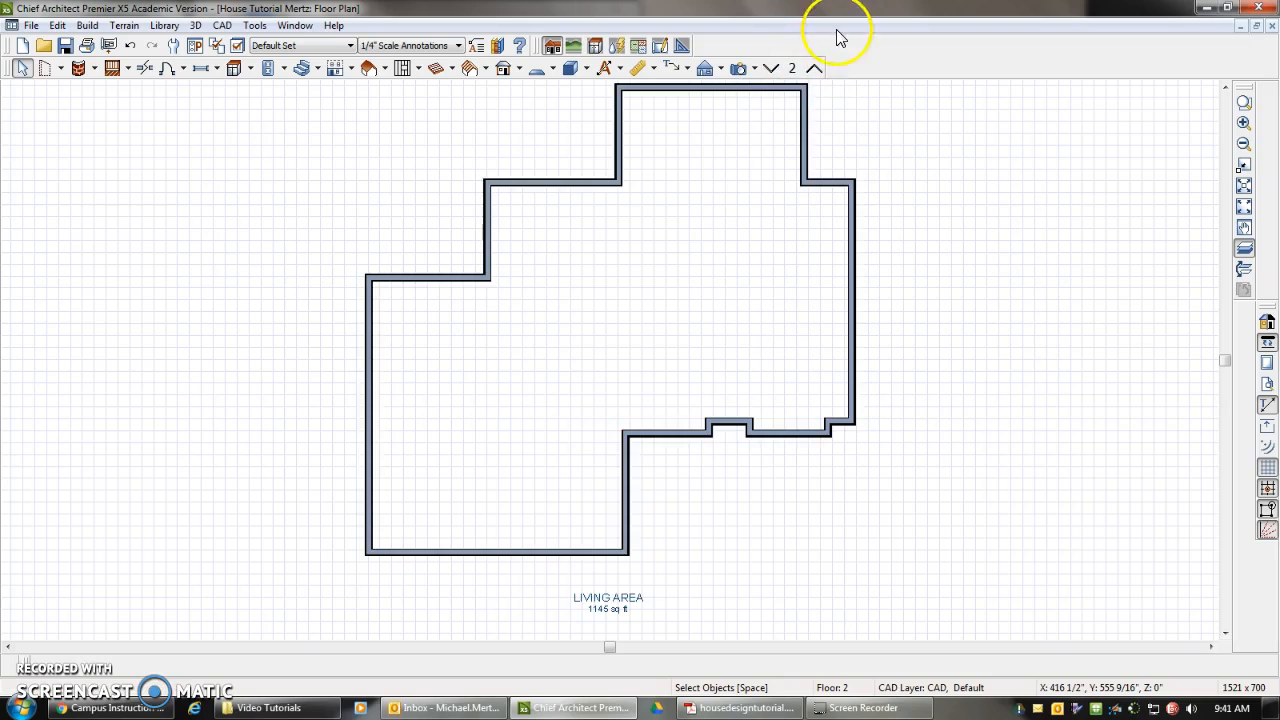
- Restore the side-by-side layout and switch to Adobe Acrobat to read the tutorial's instructions for merging parallel second-story walls
{"action": "left_click_drag", "start_coordinate": [836, 10], "coordinate": [1273, 123]}
{"action": "left_click", "coordinate": [481, 331]}
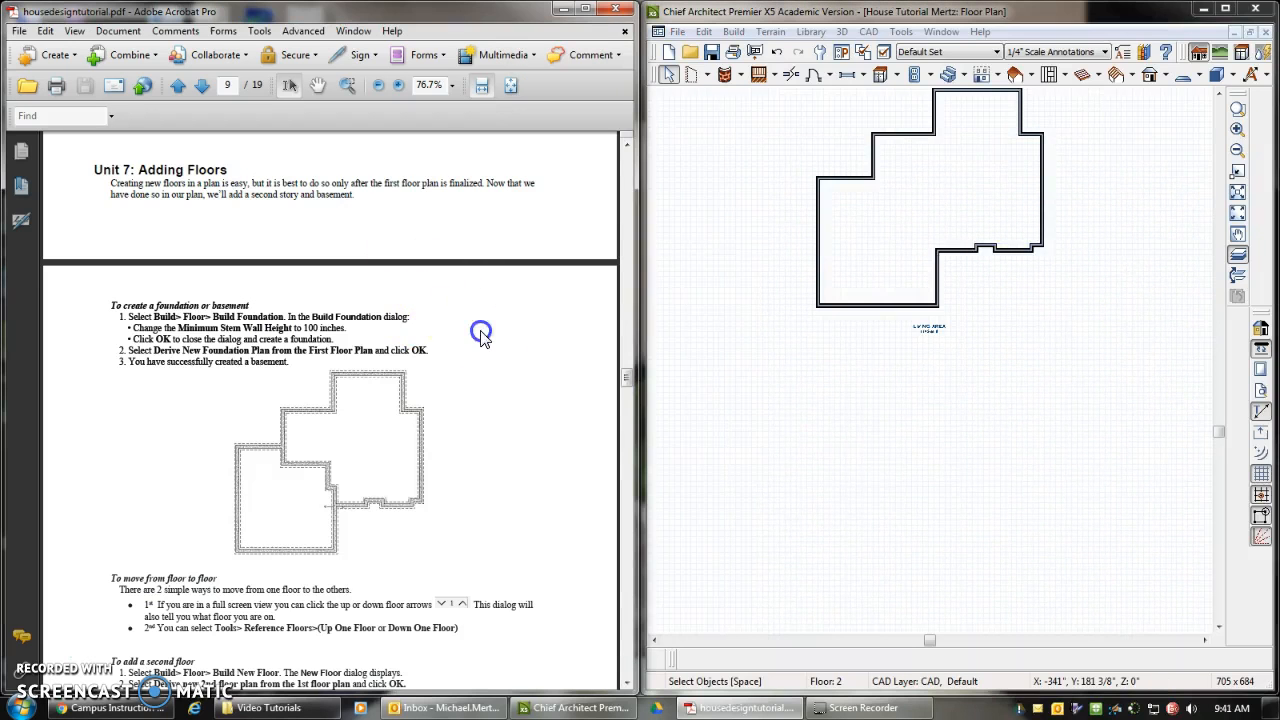
{"action": "scroll", "coordinate": [417, 394], "scroll_direction": "down", "scroll_amount": 7}
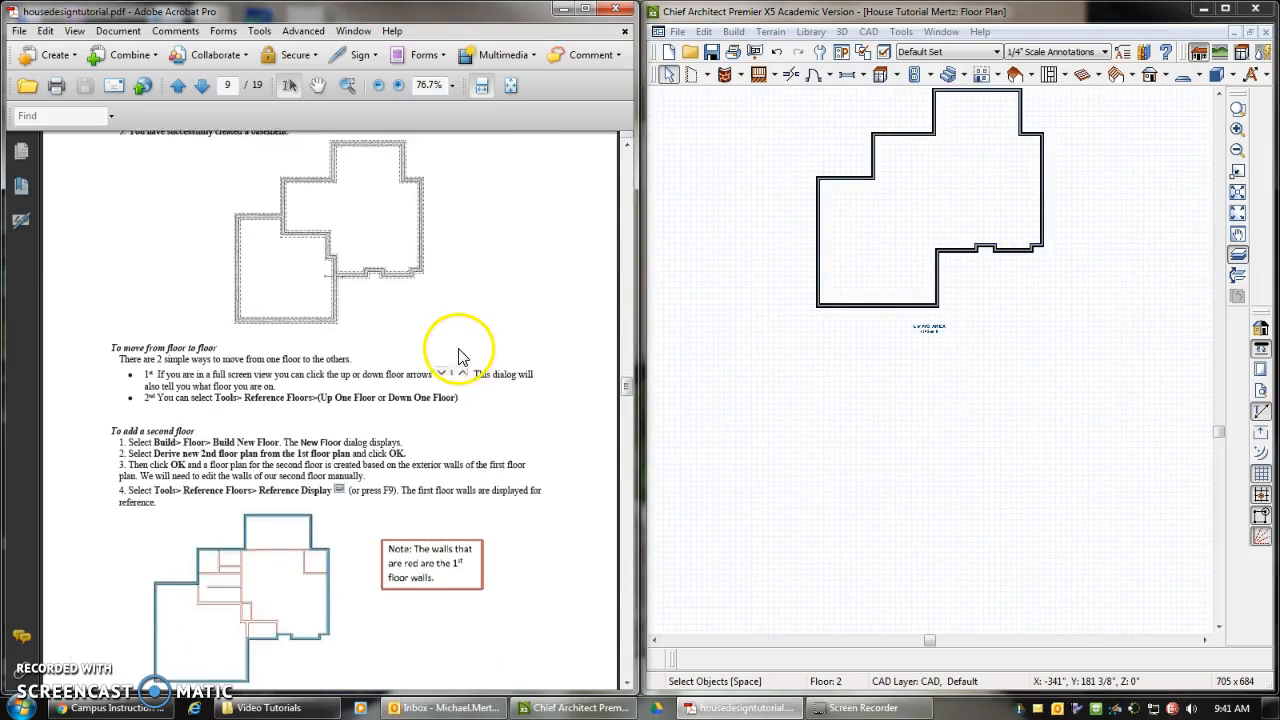
{"action": "scroll", "coordinate": [460, 357], "scroll_direction": "down", "scroll_amount": 7}
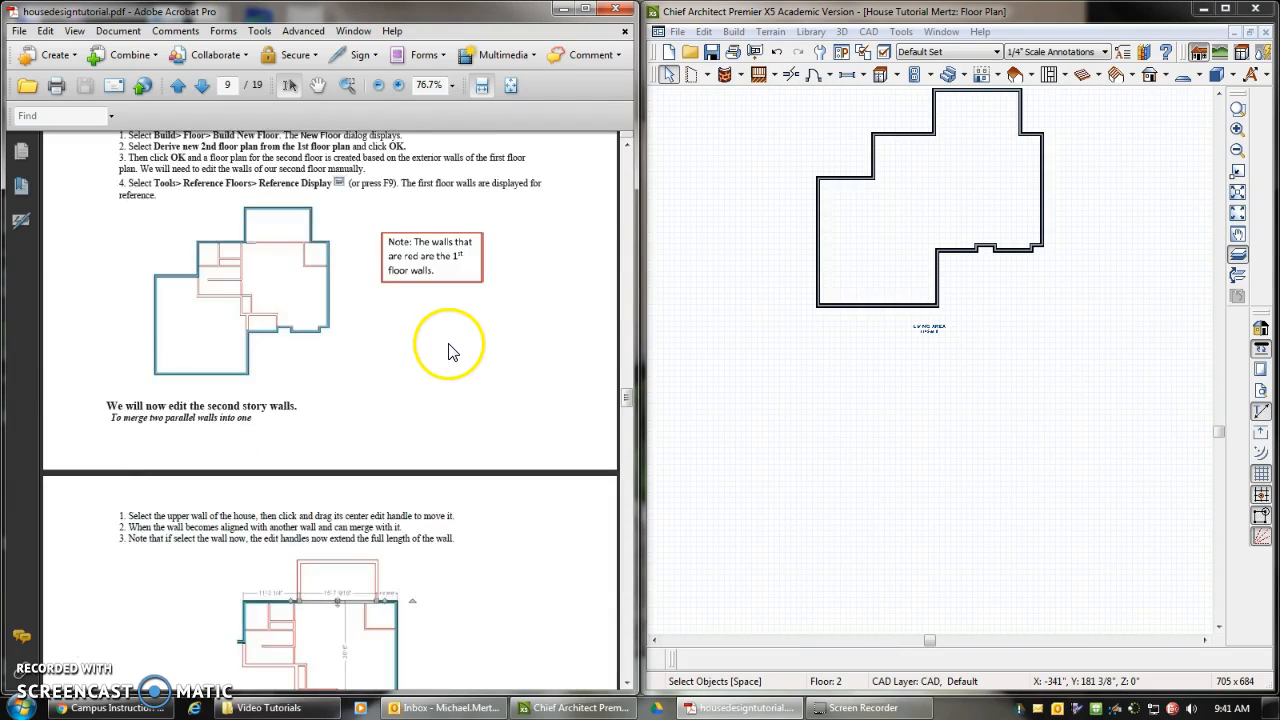
{"action": "scroll", "coordinate": [451, 351], "scroll_direction": "down", "scroll_amount": 2}
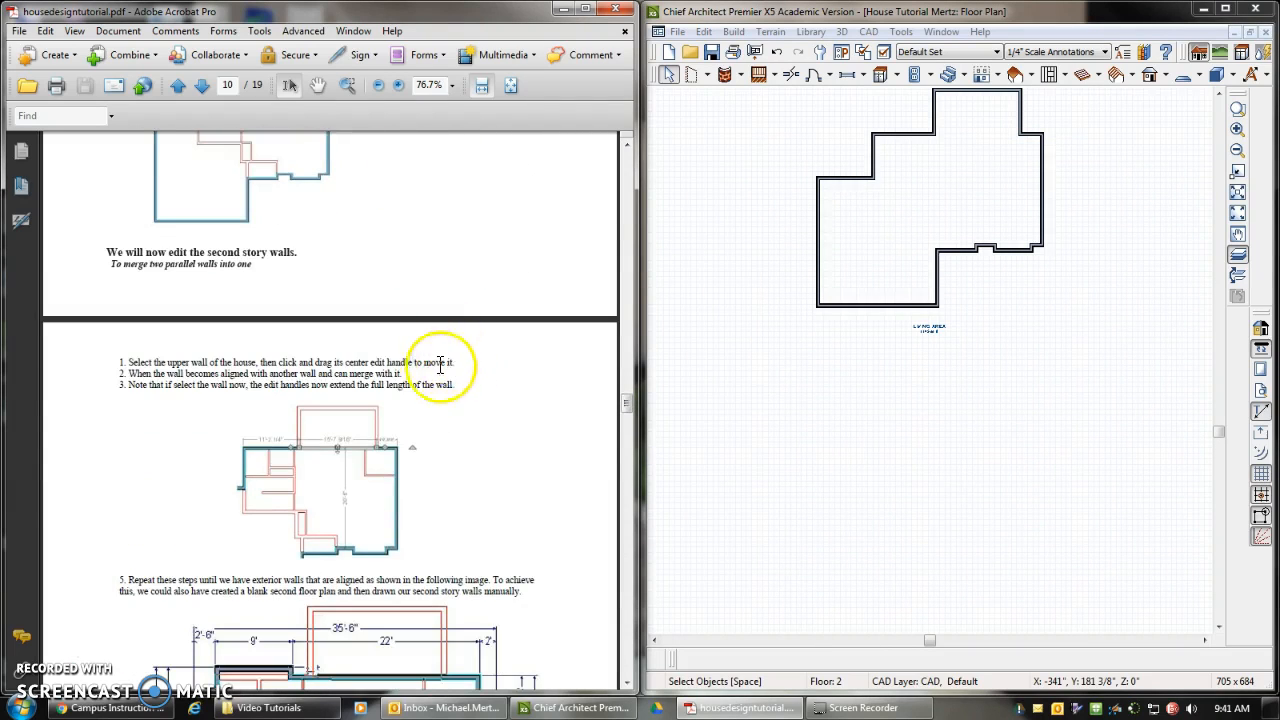
- Read the PDF's instructions and illustrations for displaying the first-floor reference and merging parallel second-story walls
{"action": "scroll", "coordinate": [430, 372], "scroll_direction": "up", "scroll_amount": 5}
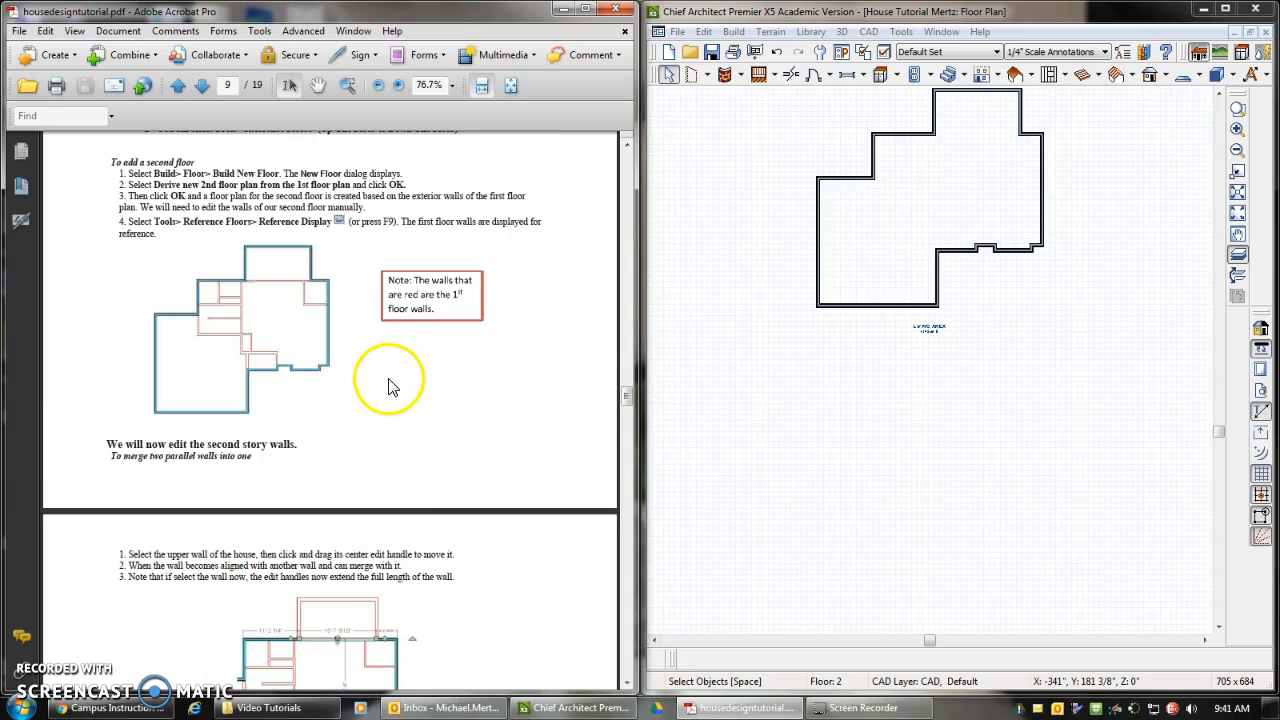
{"action": "scroll", "coordinate": [393, 362], "scroll_direction": "down", "scroll_amount": 1}
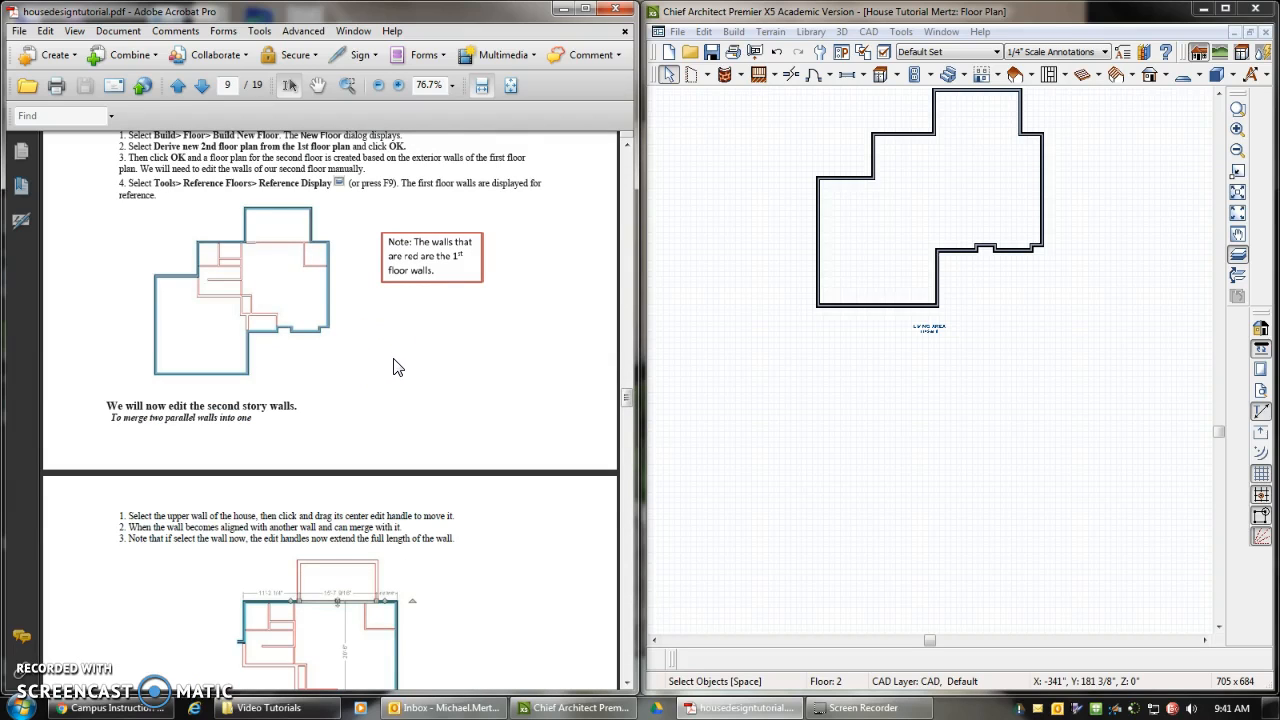
{"action": "scroll", "coordinate": [393, 363], "scroll_direction": "up", "scroll_amount": 1}
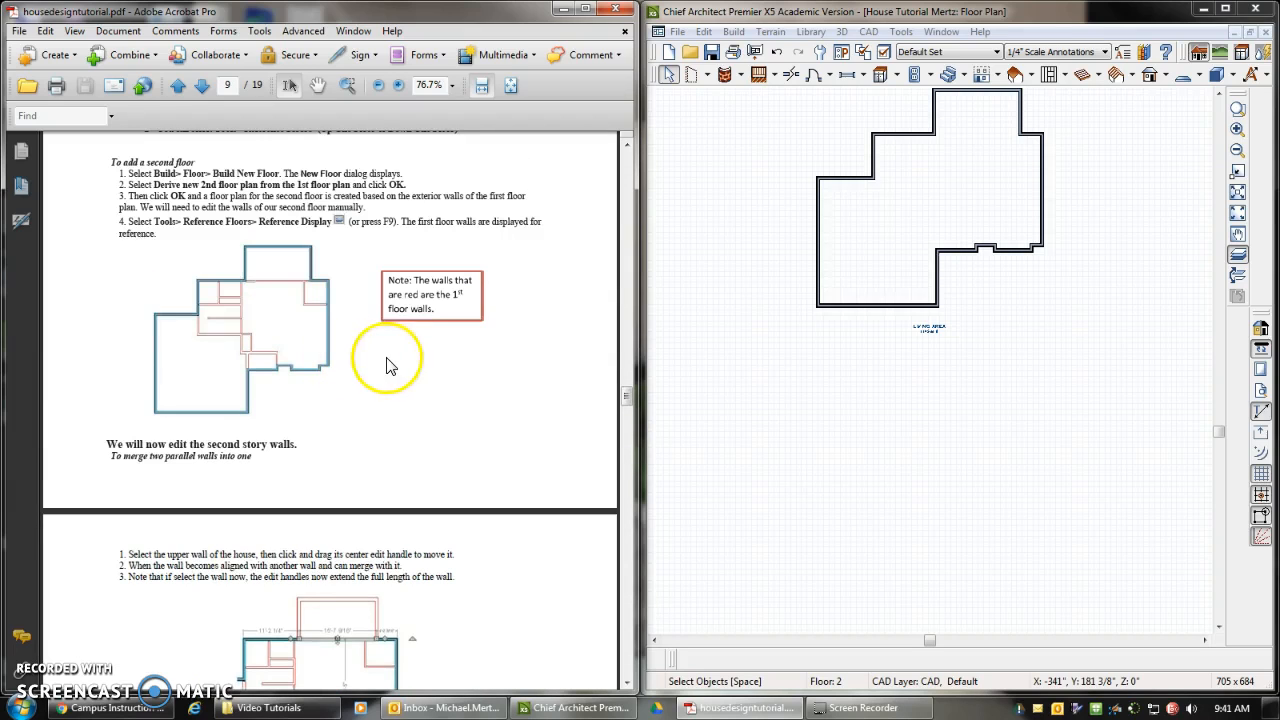
{"action": "scroll", "coordinate": [365, 370], "scroll_direction": "down", "scroll_amount": 2}
{"action": "left_click_drag", "start_coordinate": [102, 368], "coordinate": [446, 527]}
{"action": "left_click", "coordinate": [471, 357]}
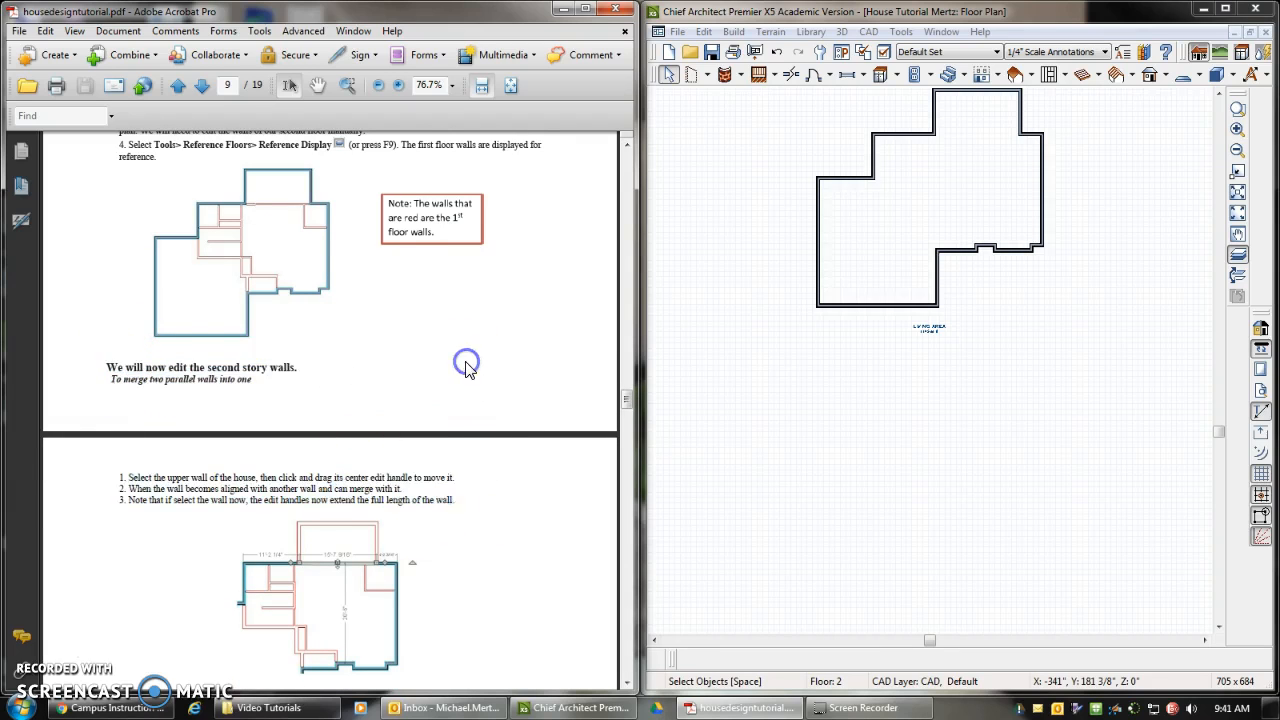
{"action": "scroll", "coordinate": [465, 370], "scroll_direction": "down", "scroll_amount": 3}
{"action": "scroll", "coordinate": [472, 407], "scroll_direction": "down", "scroll_amount": 1}
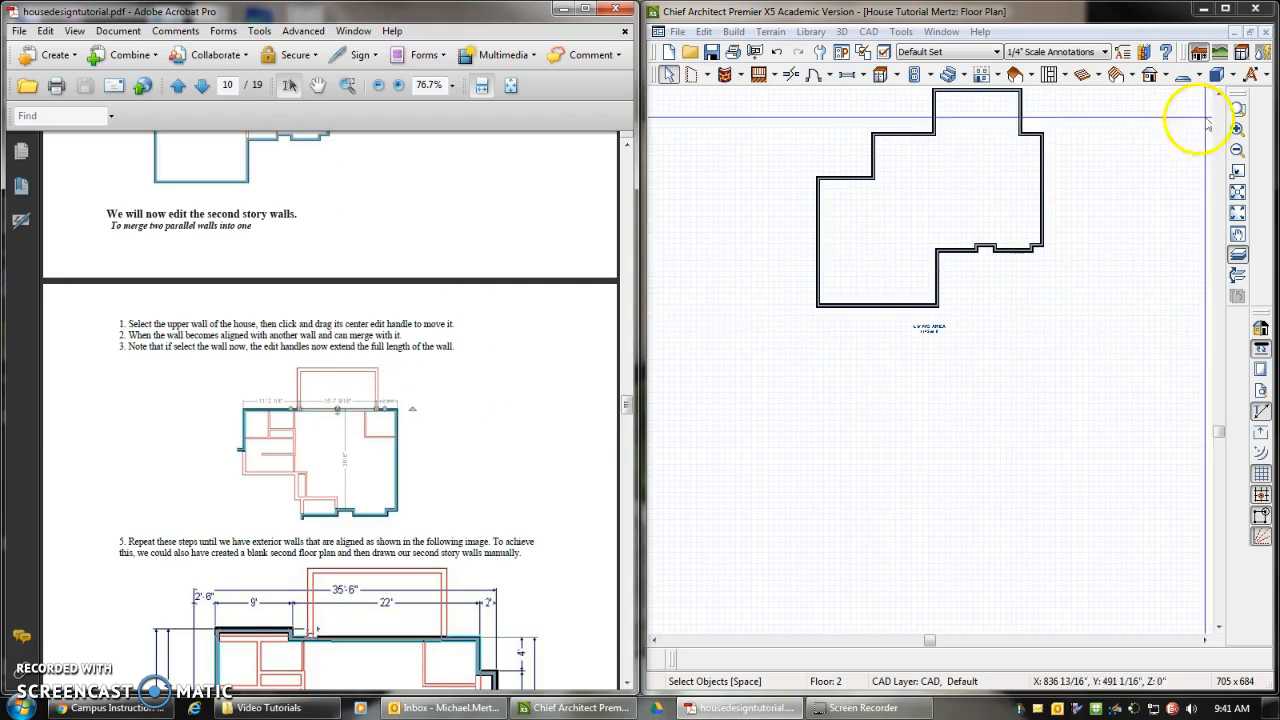
- Compare the first floor plan with floor 2, then show the first-floor walls as a reference on floor 2
{"action": "left_click", "coordinate": [1238, 234]}
{"action": "left_click", "coordinate": [1040, 94]}
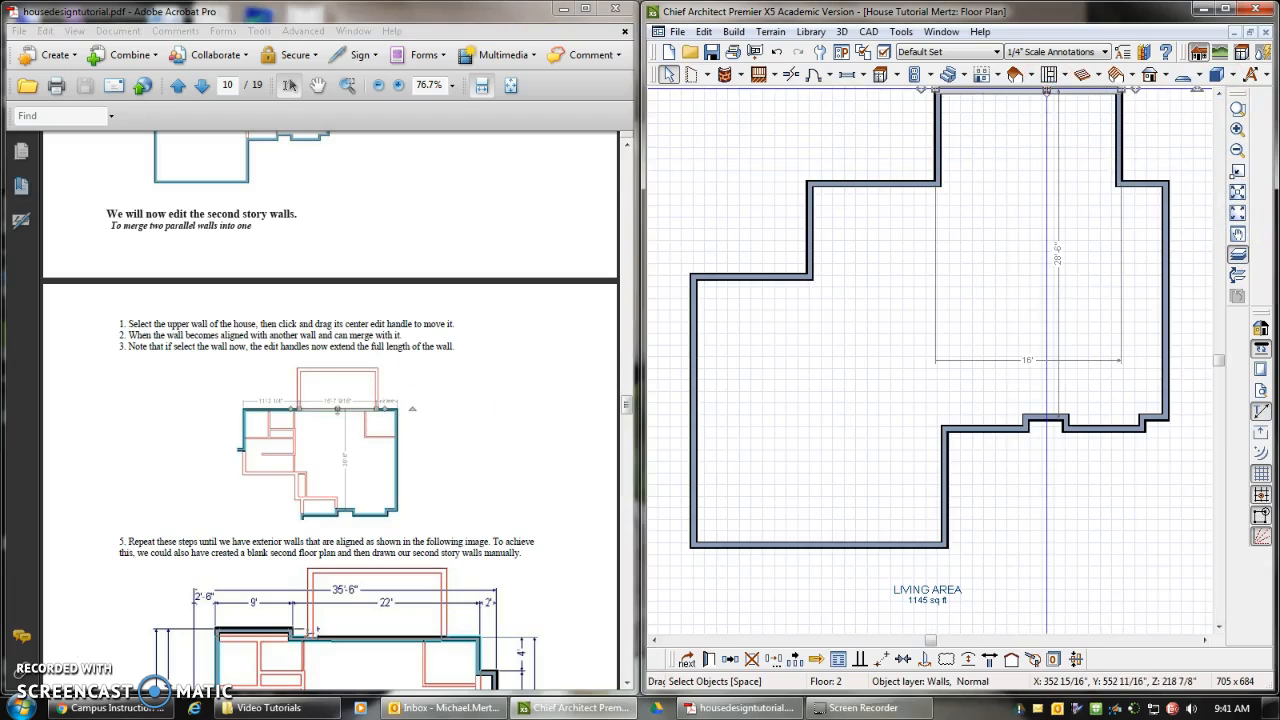
{"action": "left_click", "coordinate": [1048, 102]}
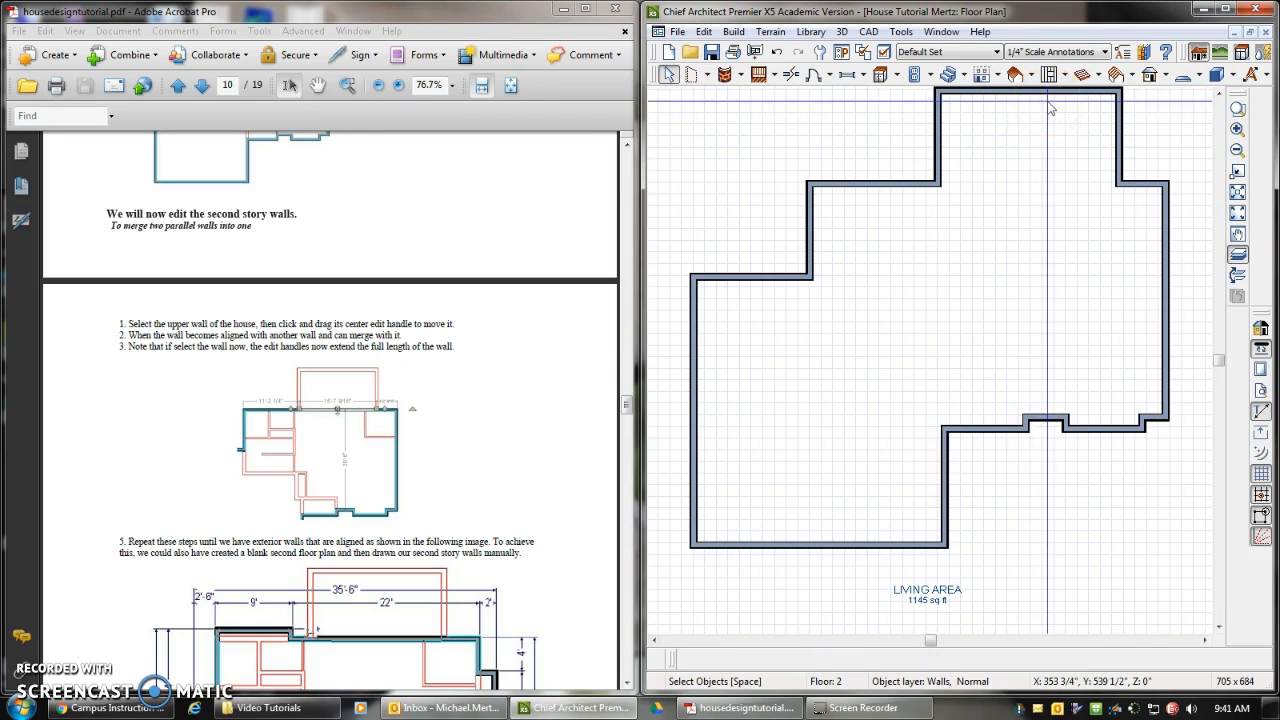
{"action": "key", "text": "Page_Down"}
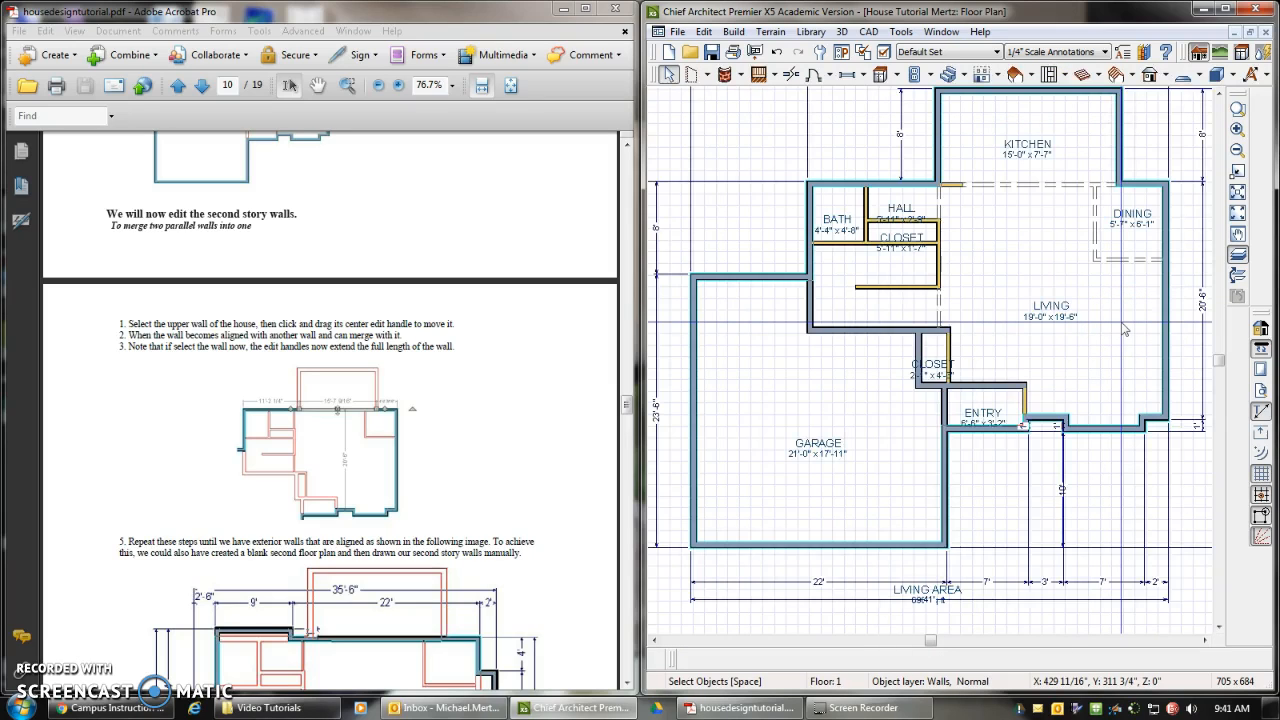
{"action": "key", "text": "Page_Up"}
{"action": "key", "text": "F9"}
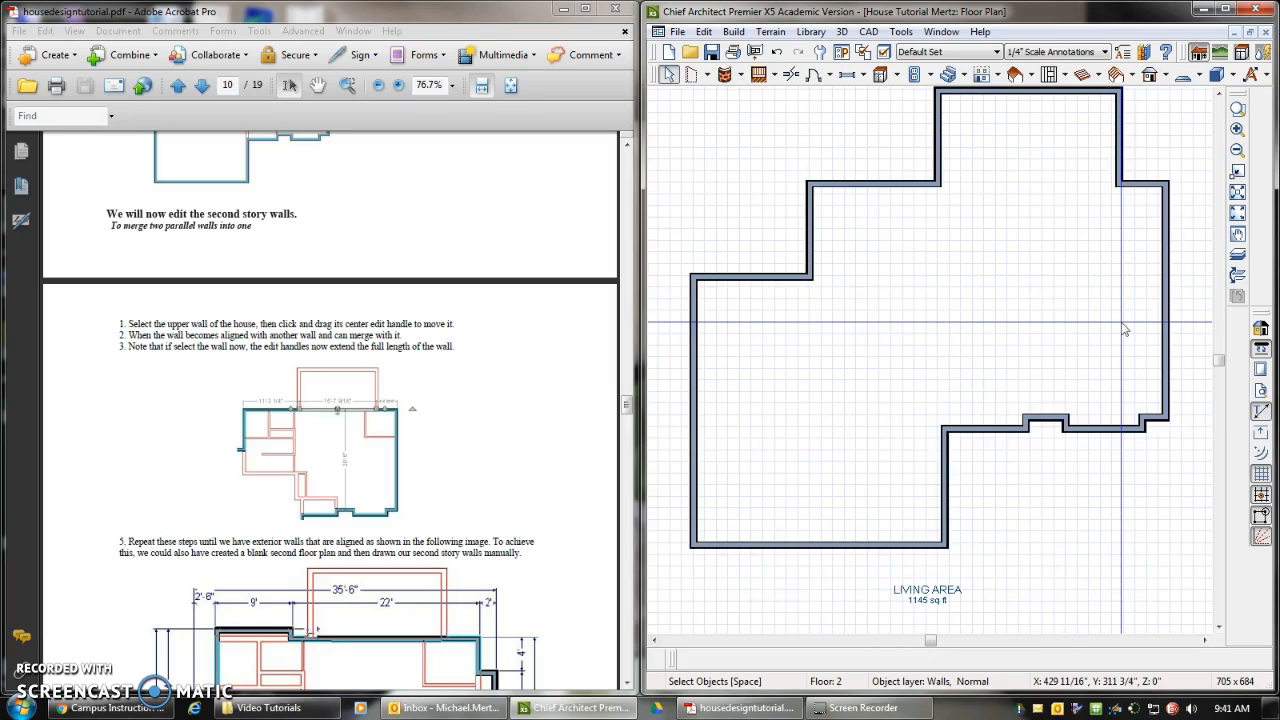
{"action": "key", "text": "F9"}
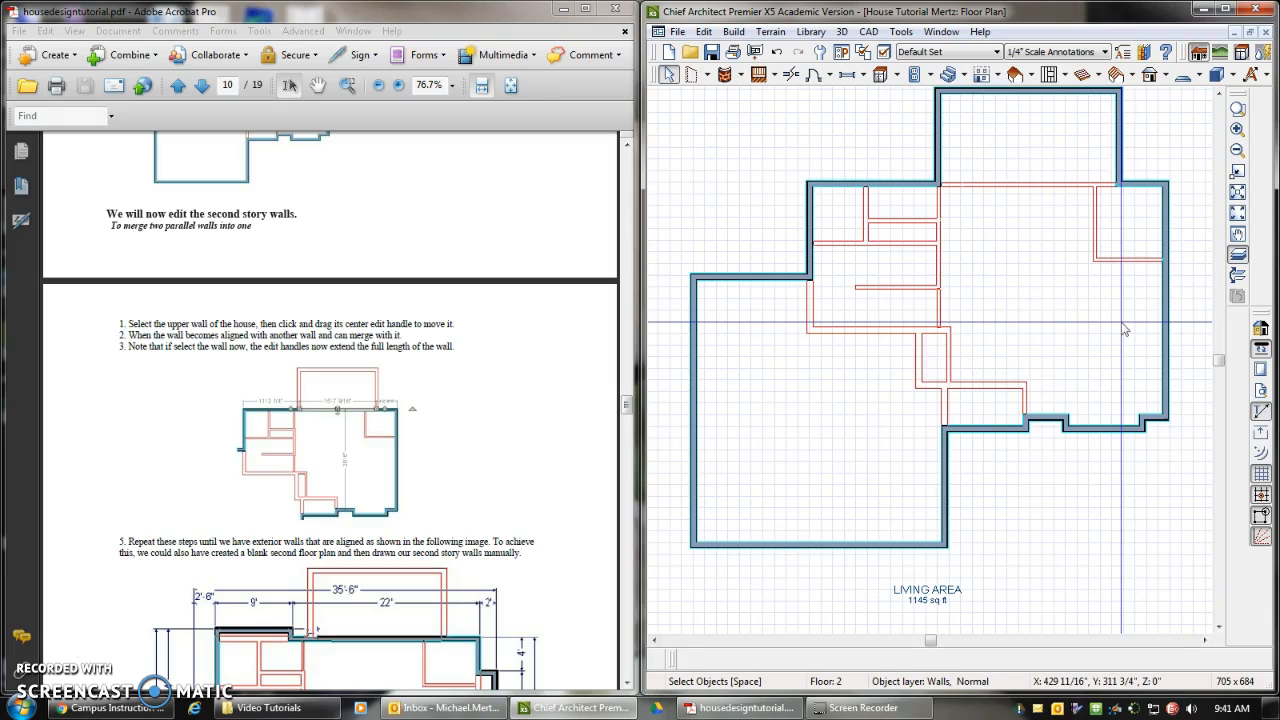
- Move the wall above the kitchen down to merge with the parallel exterior wall, and consult the PDF's dimensioned second-story layout
{"action": "left_click", "coordinate": [1031, 91]}
{"action": "left_click_drag", "start_coordinate": [1031, 91], "coordinate": [1022, 232]}
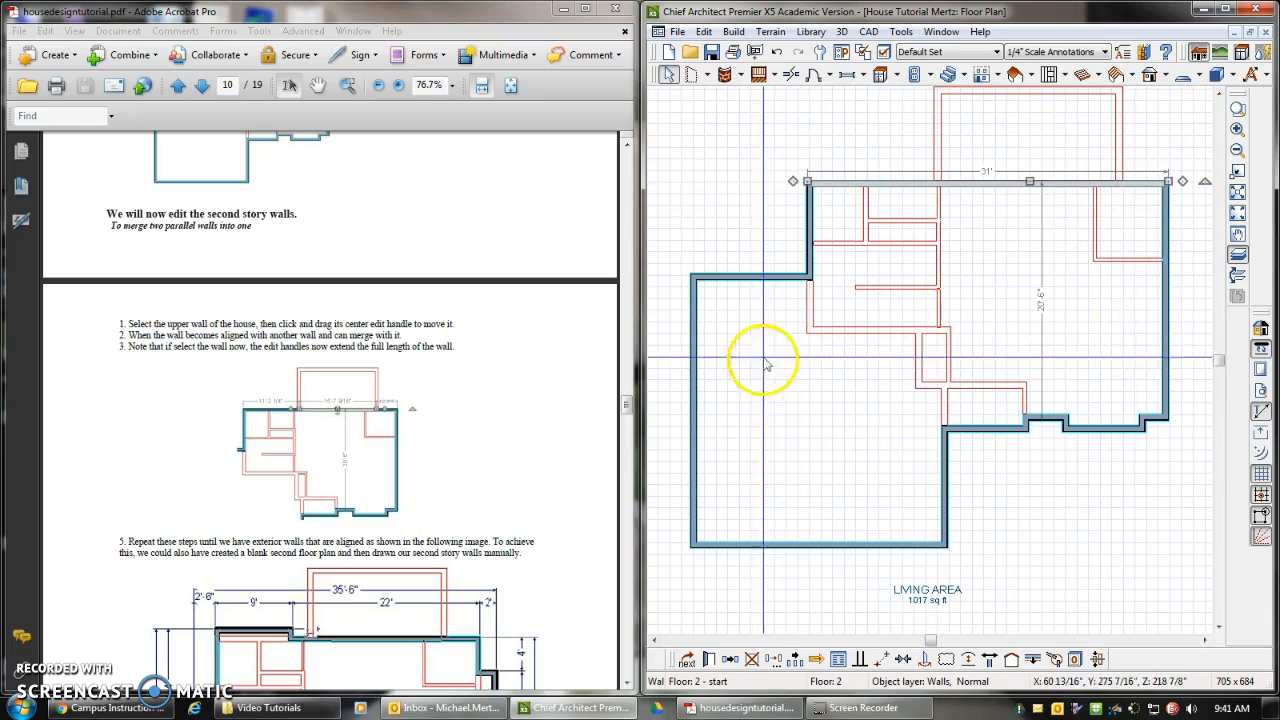
{"action": "left_click", "coordinate": [560, 380]}
{"action": "scroll", "coordinate": [560, 380], "scroll_direction": "down", "scroll_amount": 3}
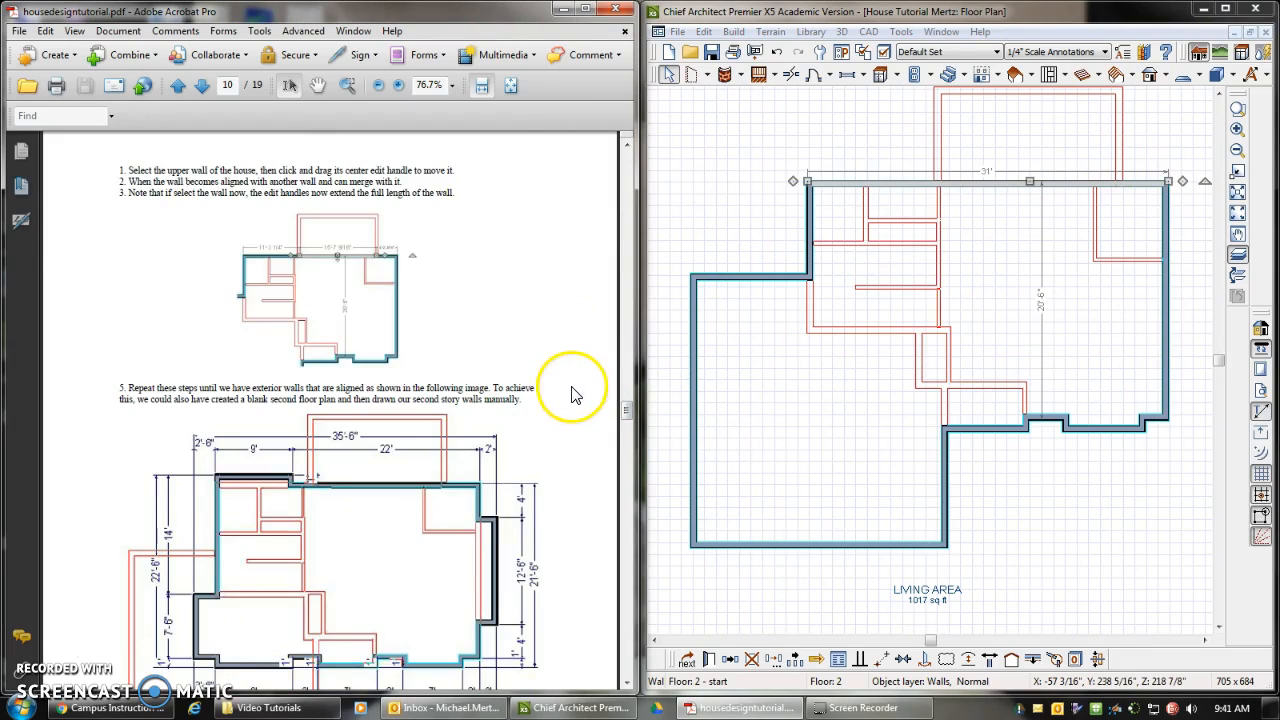
{"action": "scroll", "coordinate": [575, 395], "scroll_direction": "down", "scroll_amount": 4}
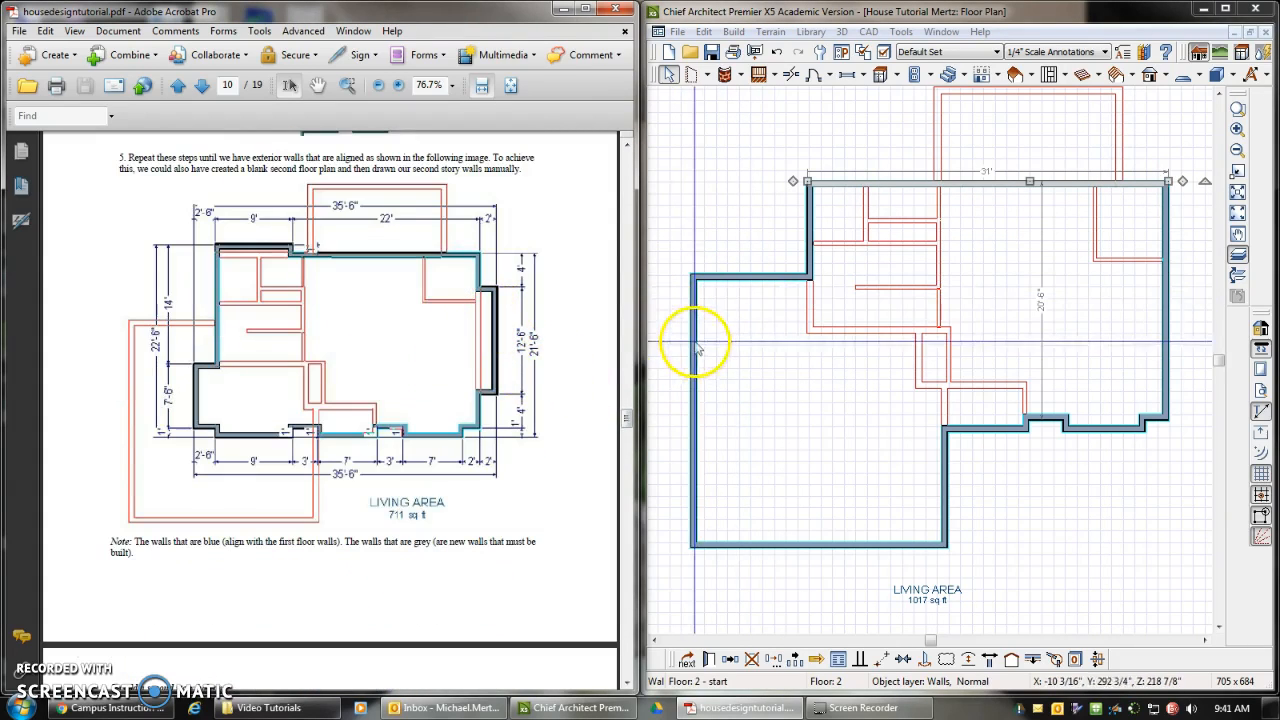
- Delete the four floor 2 exterior walls surrounding the garage area
{"action": "left_click", "coordinate": [757, 279]}
{"action": "key", "text": "Delete"}
{"action": "left_click", "coordinate": [694, 398]}
{"action": "key", "text": "Delete"}
{"action": "left_click", "coordinate": [779, 547]}
{"action": "key", "text": "Delete"}
{"action": "left_click", "coordinate": [944, 510]}
{"action": "key", "text": "Delete"}
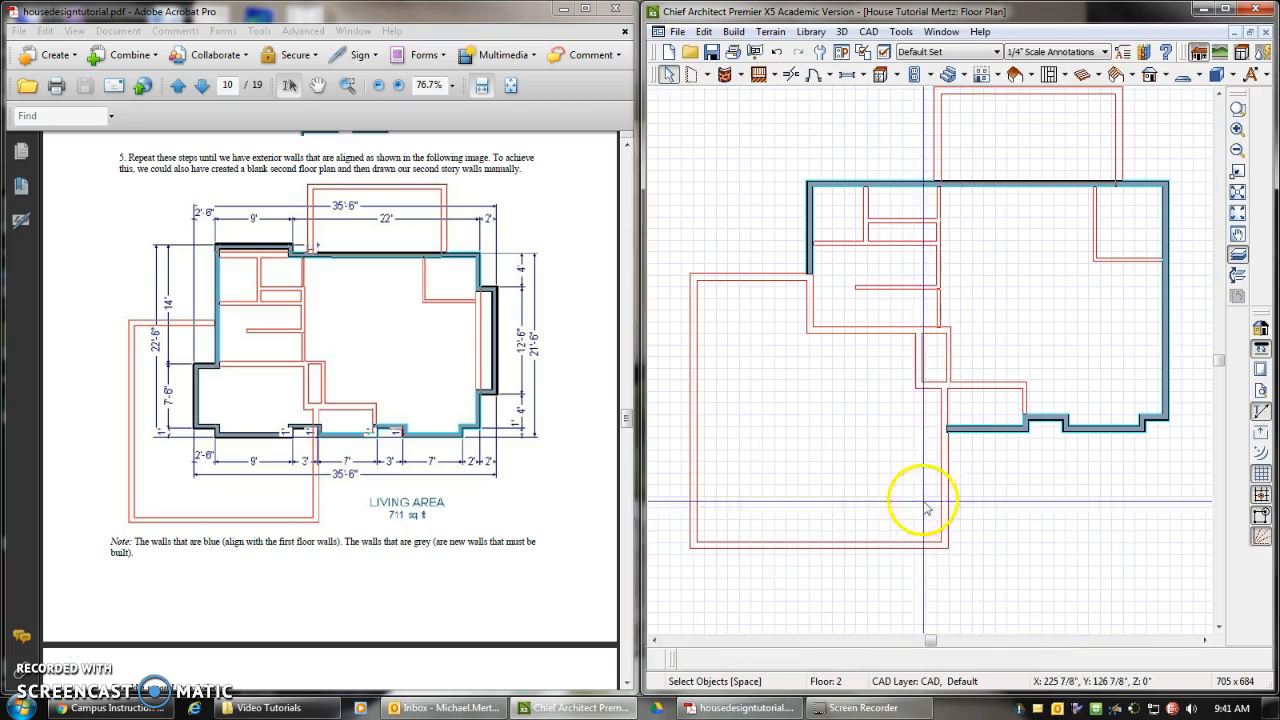
- Extend the west exterior wall down to the corner of the first-floor reference walls, making it about 13' long
{"action": "left_click", "coordinate": [807, 256]}
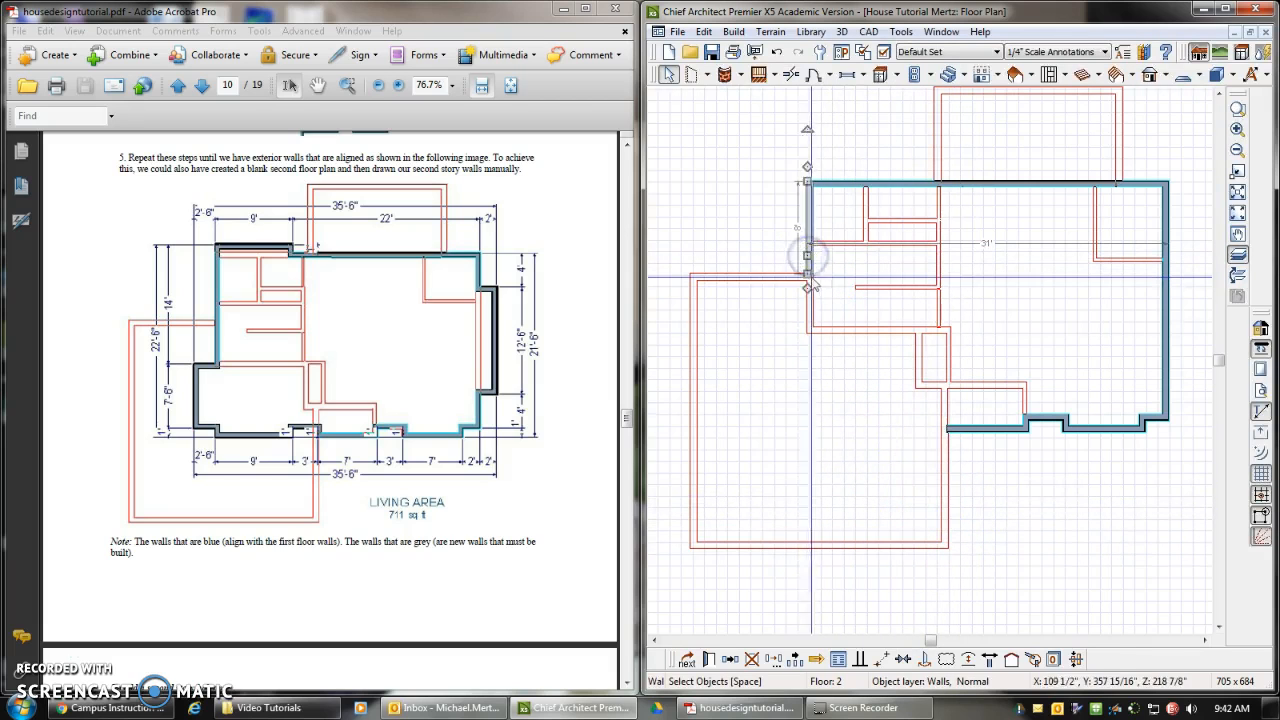
{"action": "left_click_drag", "start_coordinate": [807, 280], "coordinate": [806, 330]}
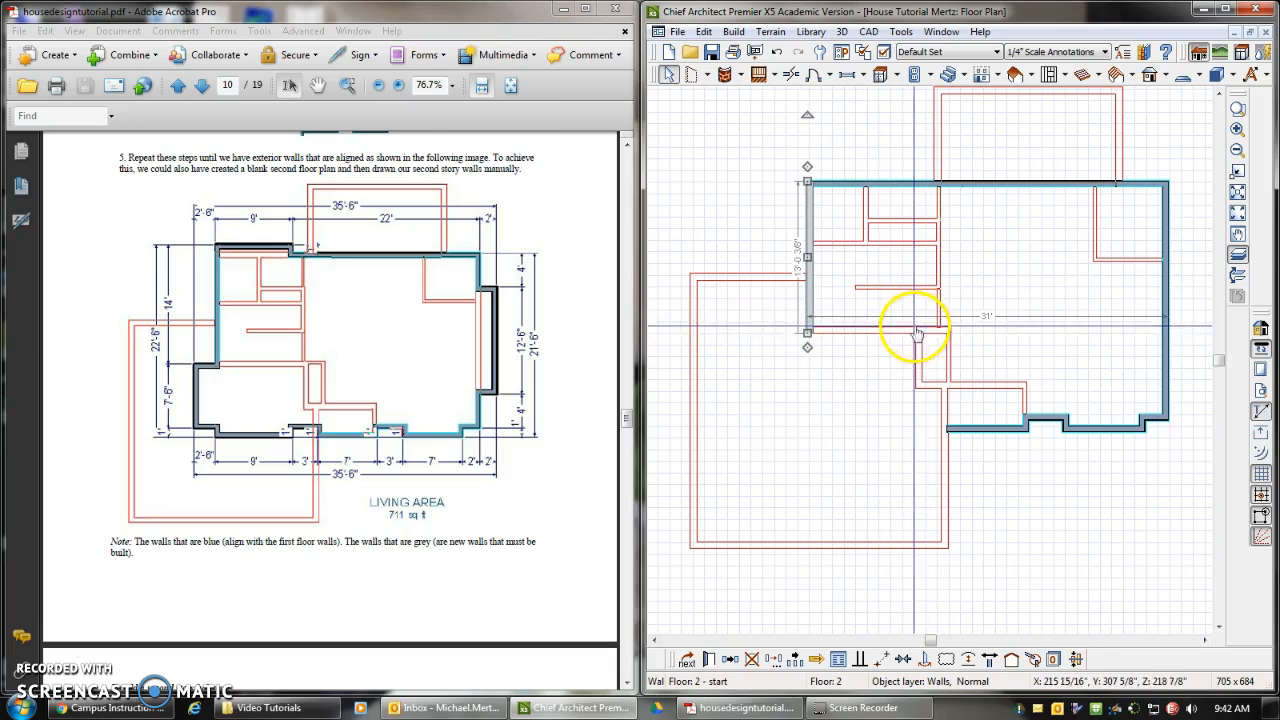
{"action": "scroll", "coordinate": [851, 205], "scroll_direction": "up", "scroll_amount": 2}
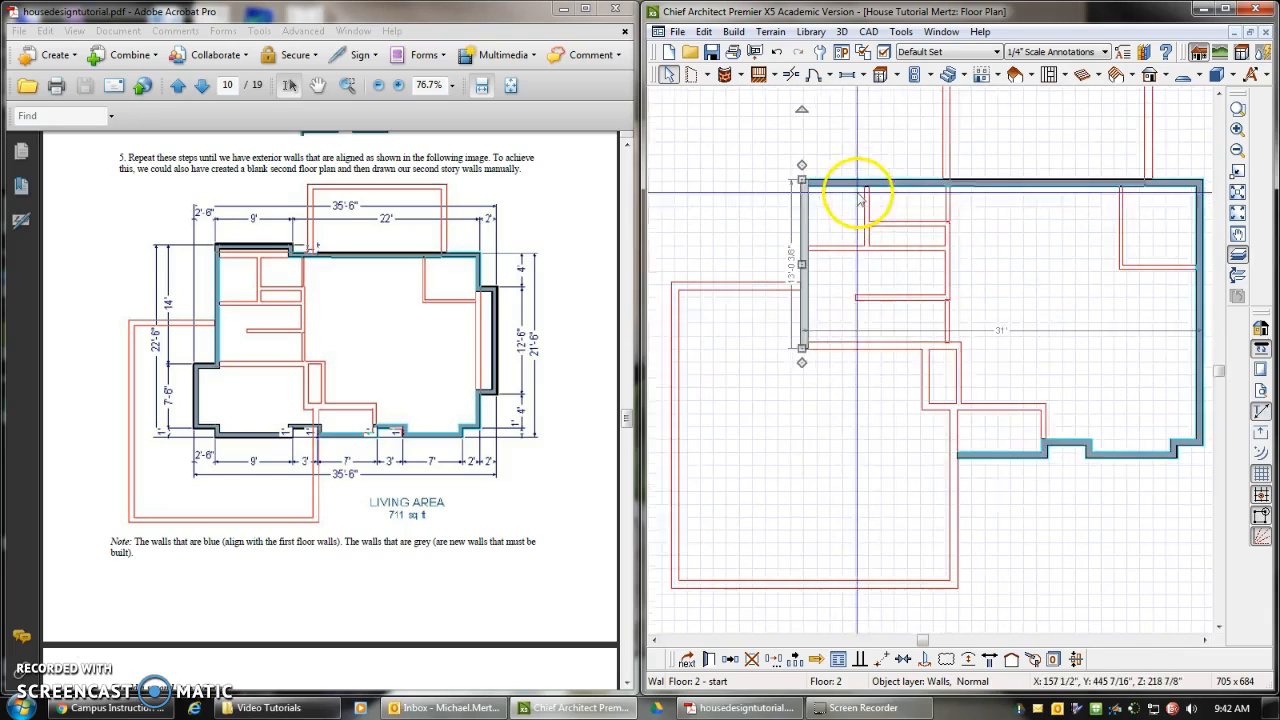
- Break the north exterior wall about 9'-7" from its west corner and move the shorter segment outward
{"action": "left_click", "coordinate": [794, 75]}
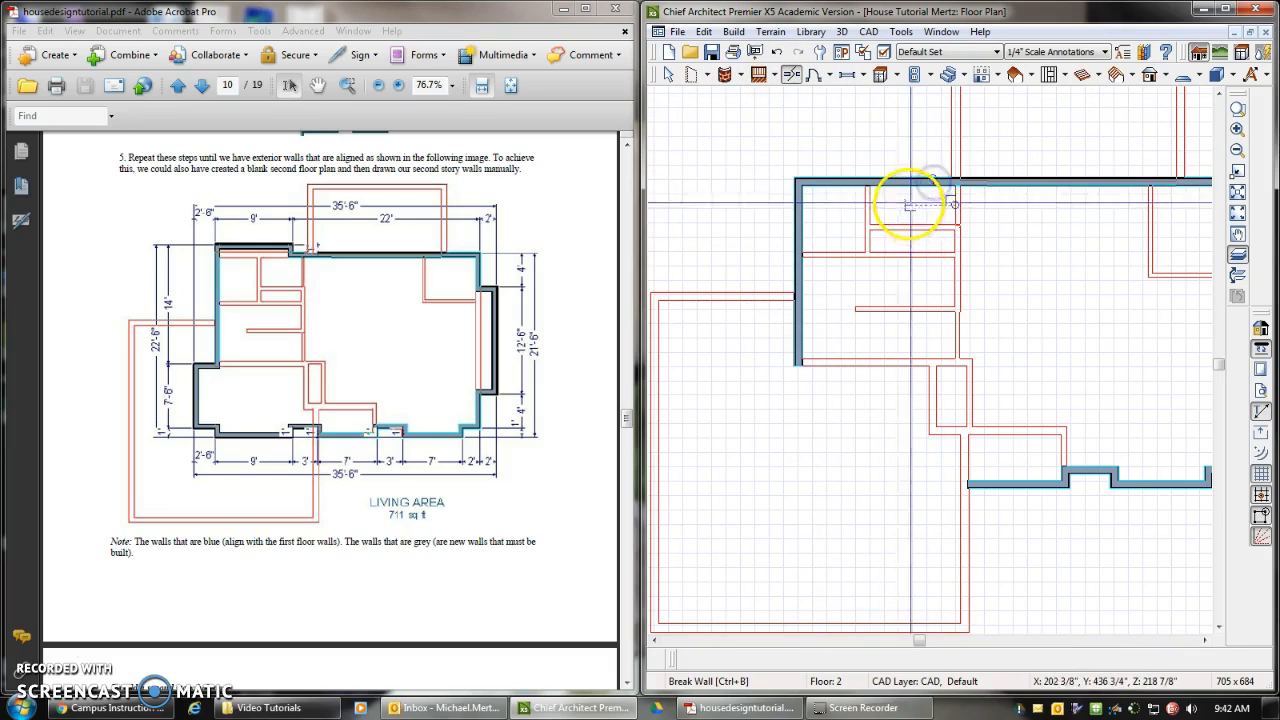
{"action": "left_click", "coordinate": [820, 179]}
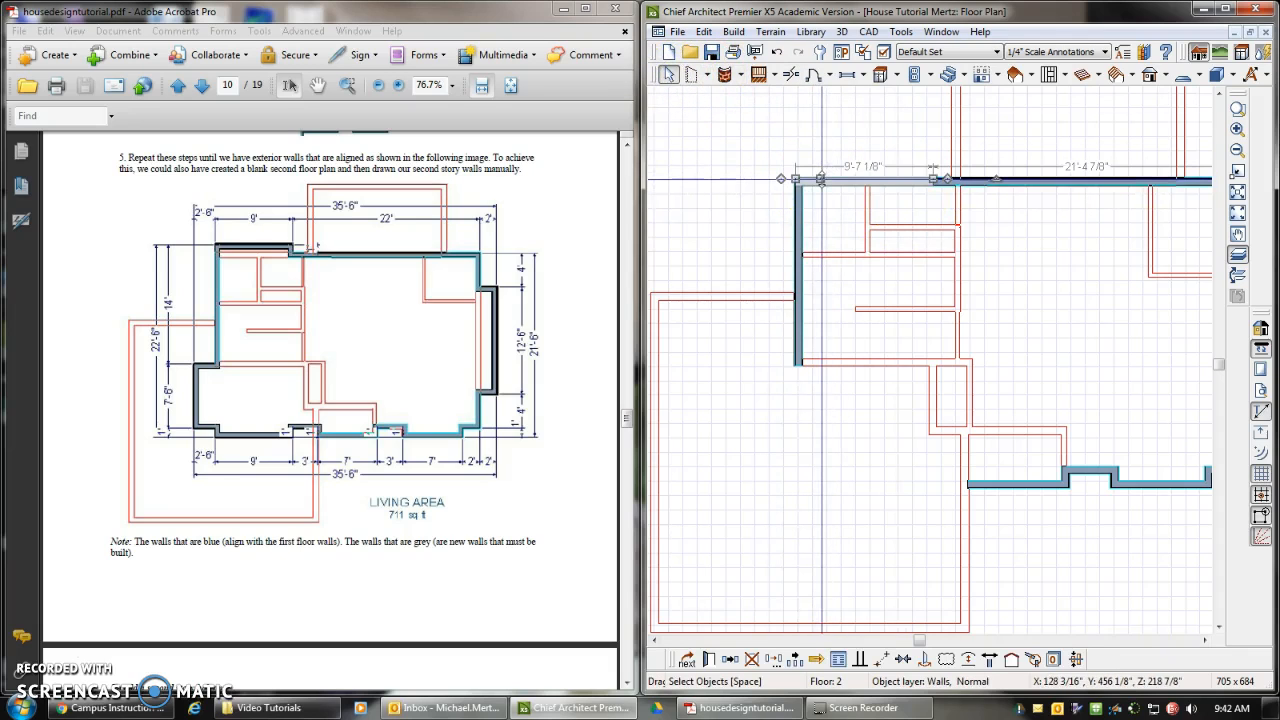
{"action": "left_click_drag", "start_coordinate": [822, 166], "coordinate": [845, 206]}
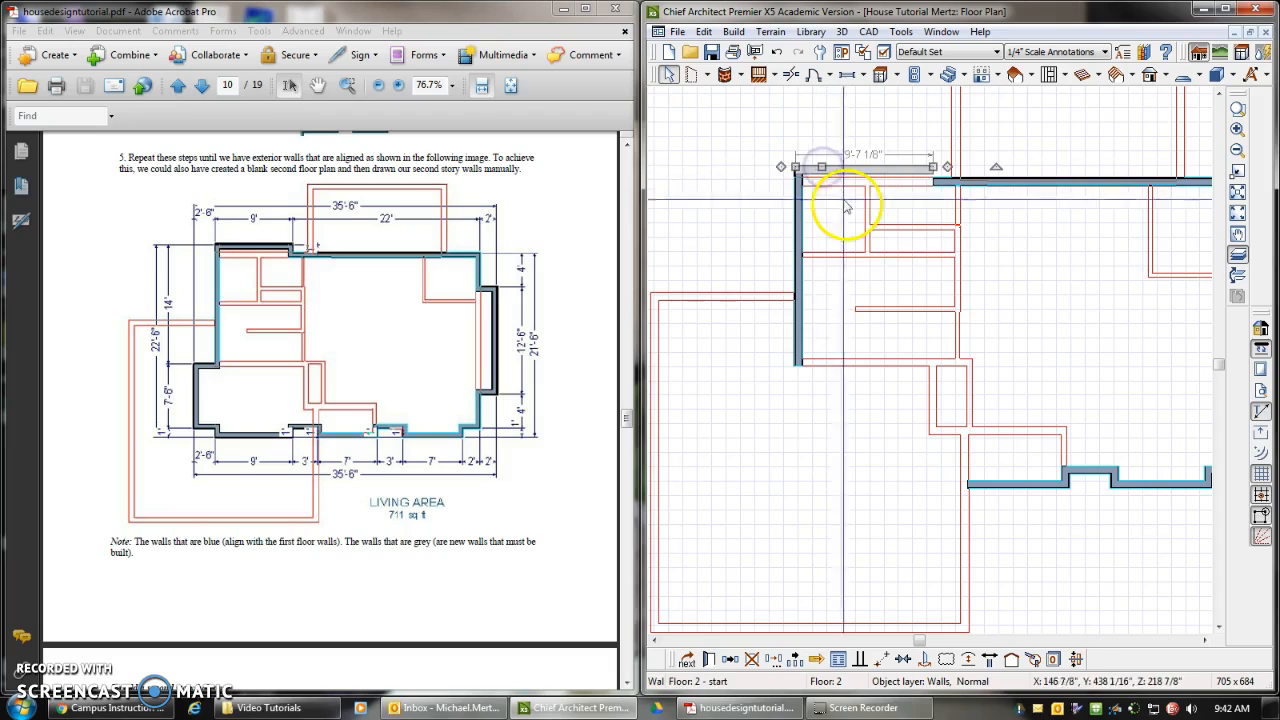
- Move the short north wall segment slightly farther outward so the west wall is about 14' long
{"action": "left_click", "coordinate": [800, 263]}
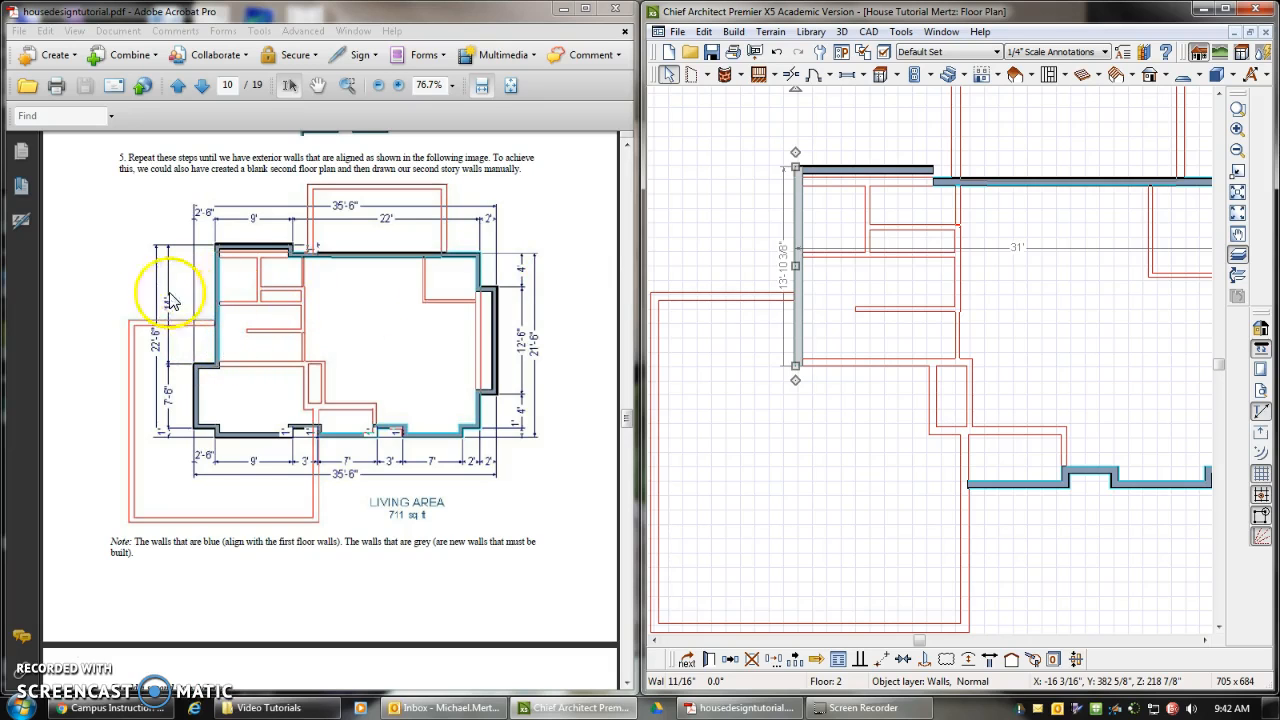
{"action": "left_click", "coordinate": [851, 170]}
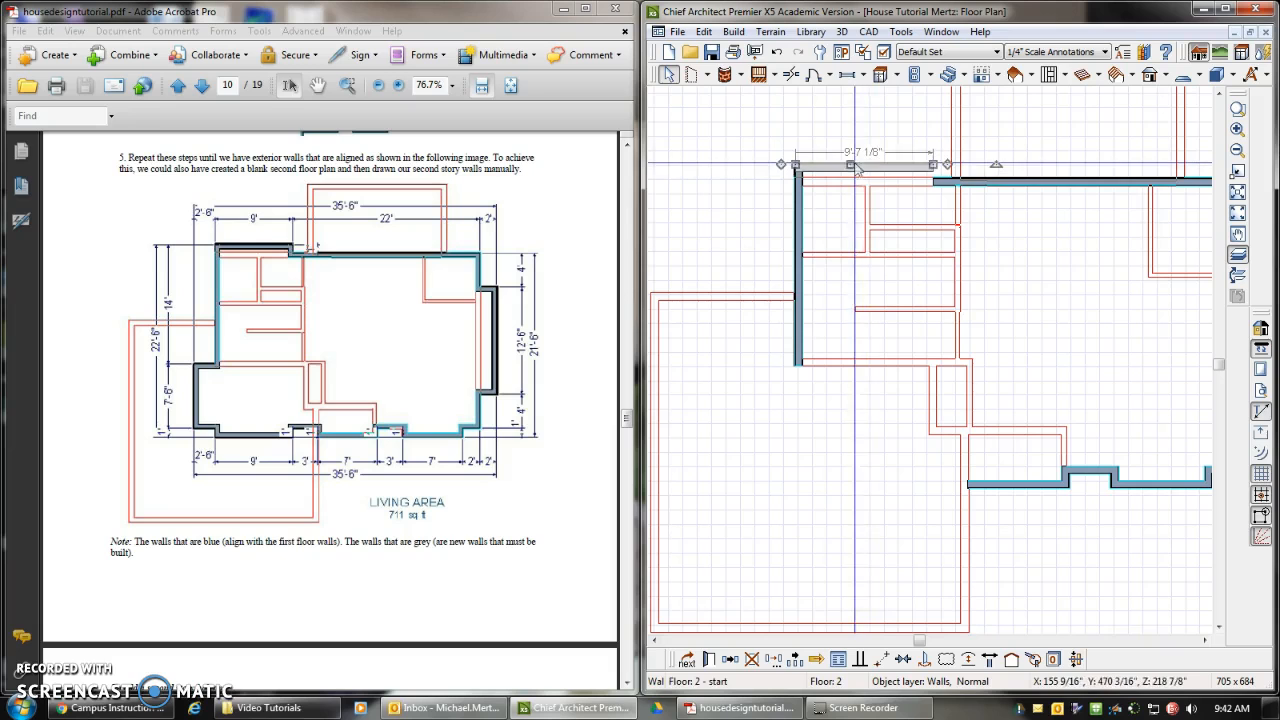
{"action": "left_click", "coordinate": [799, 256]}
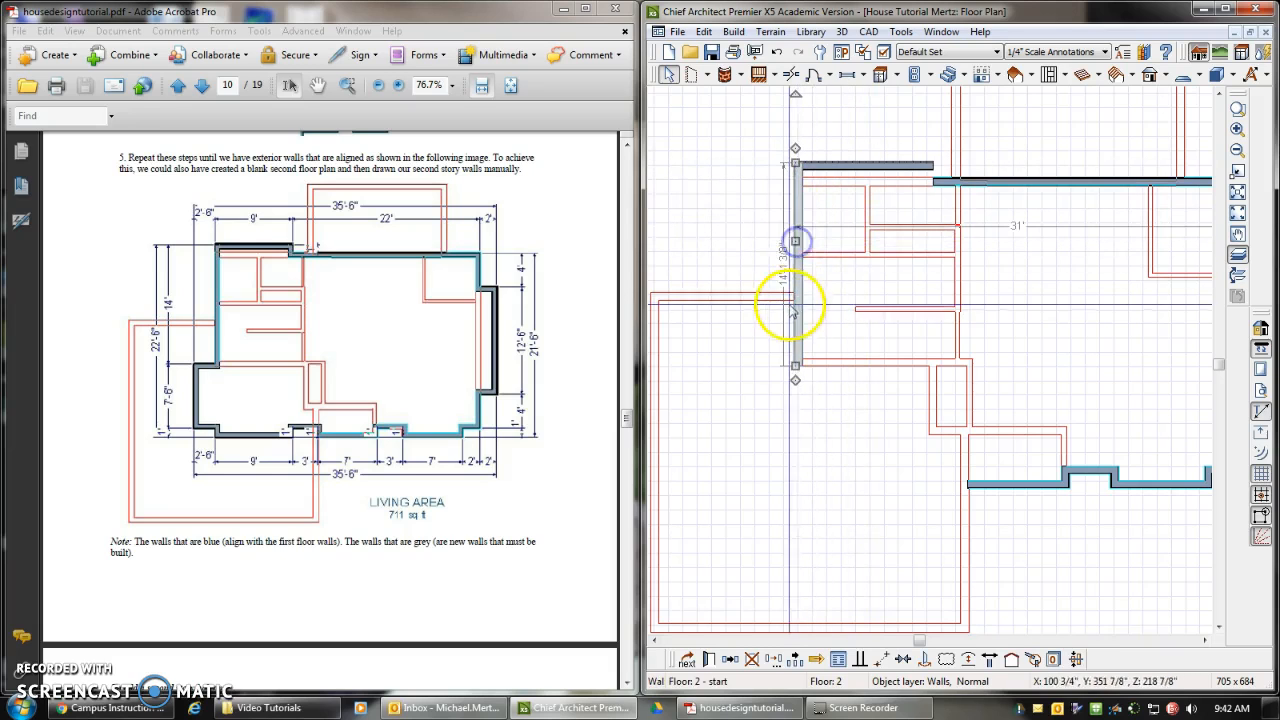
- Set the length of the short, raised north wall segment to 9'
{"action": "left_click", "coordinate": [855, 161]}
{"action": "left_click", "coordinate": [857, 165]}
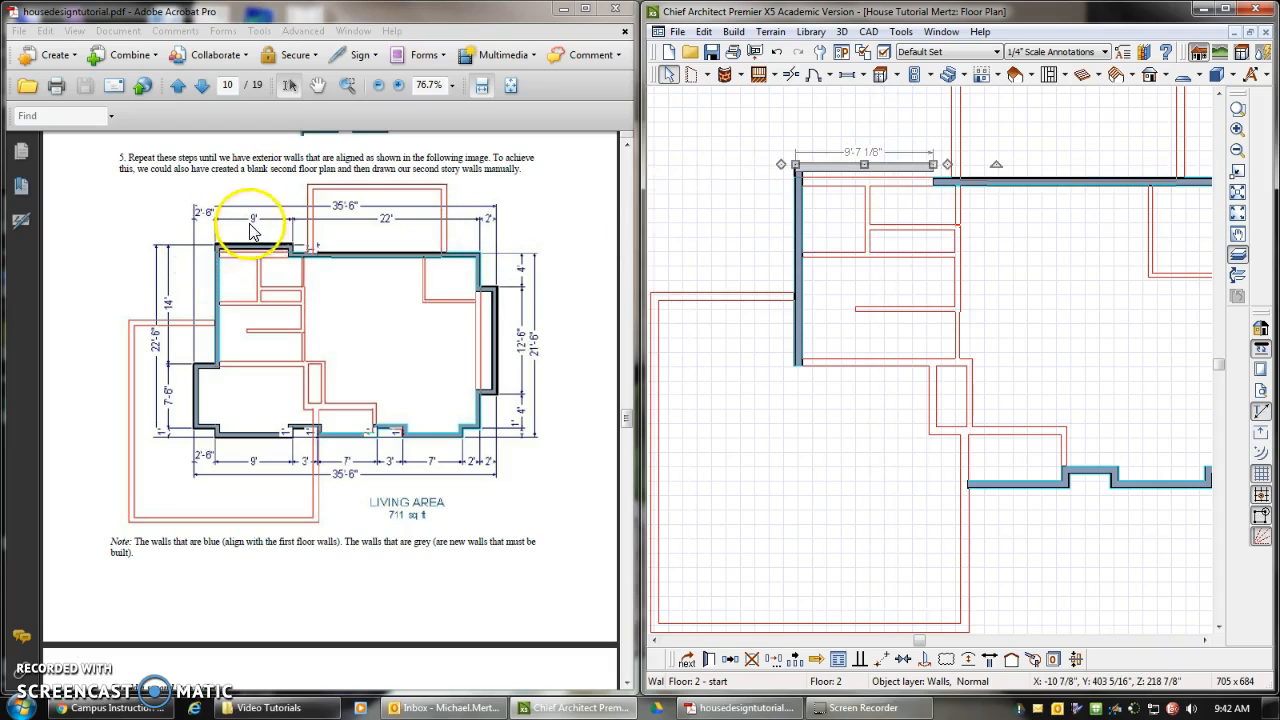
{"action": "left_click", "coordinate": [866, 158]}
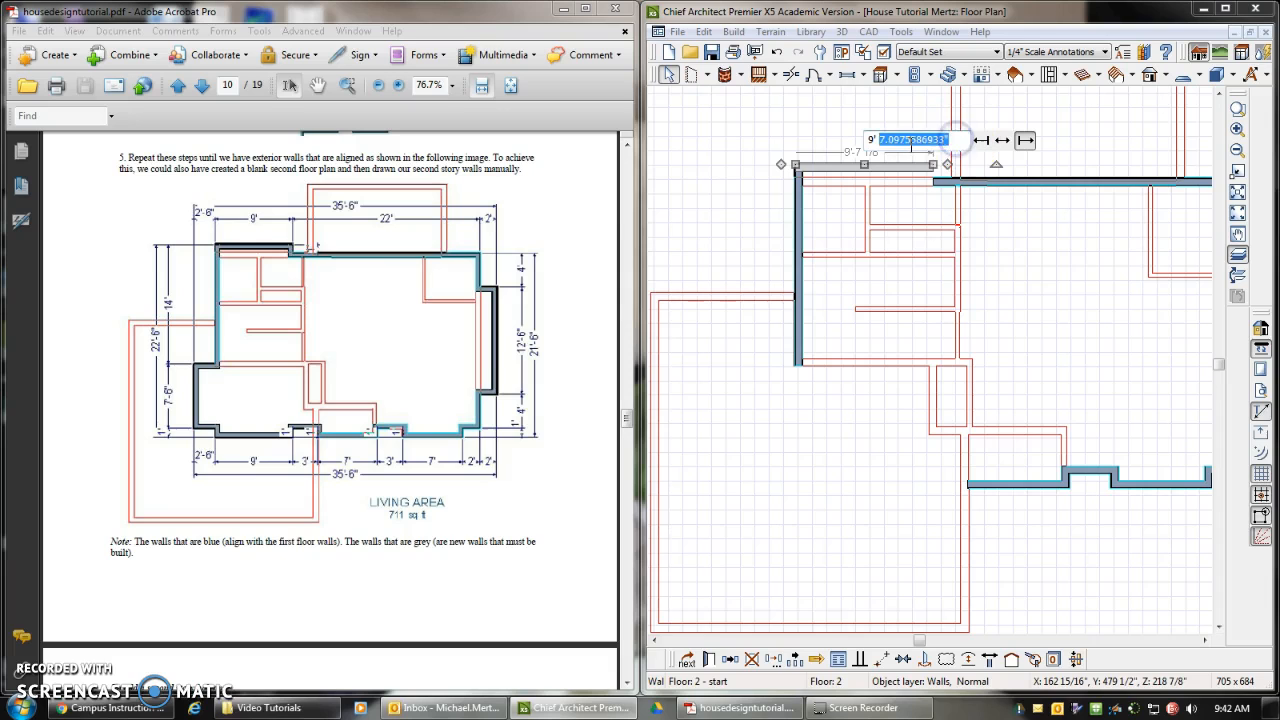
{"action": "key", "text": "Return"}
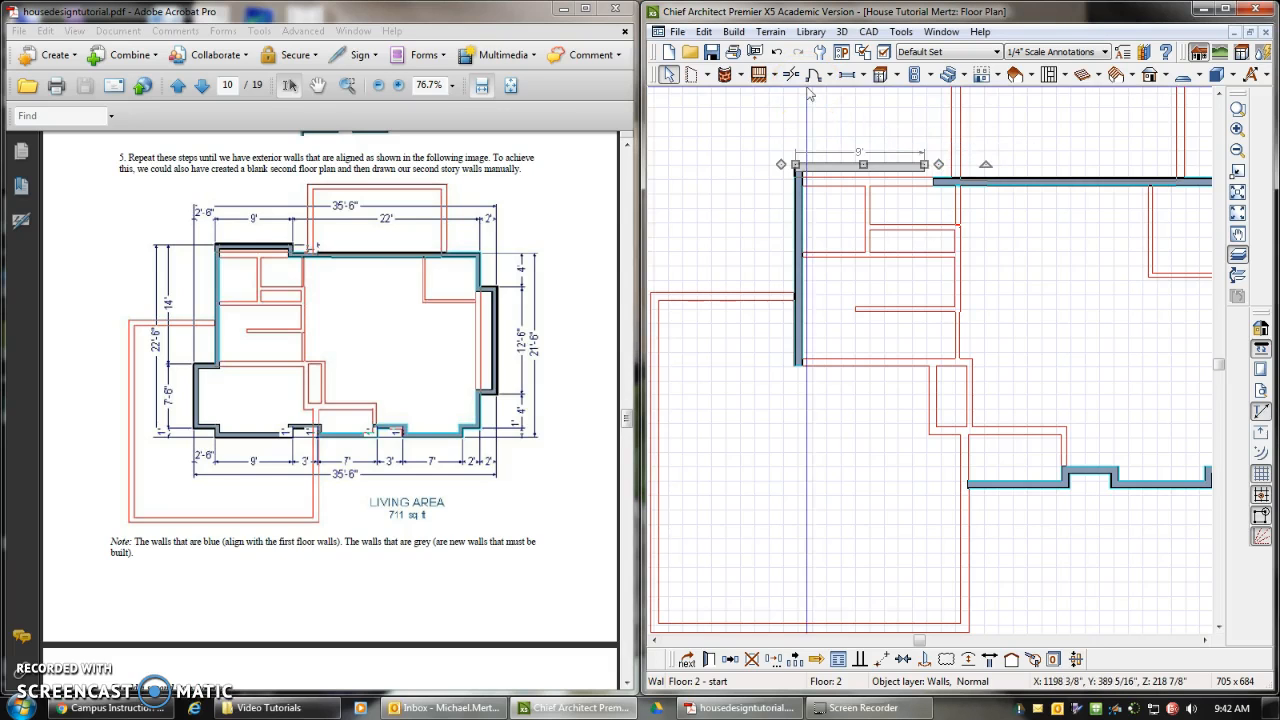
- Extend the longer north wall to about 22'-1" so its west end lines up beneath the end of the 9' segment
{"action": "left_click", "coordinate": [940, 181]}
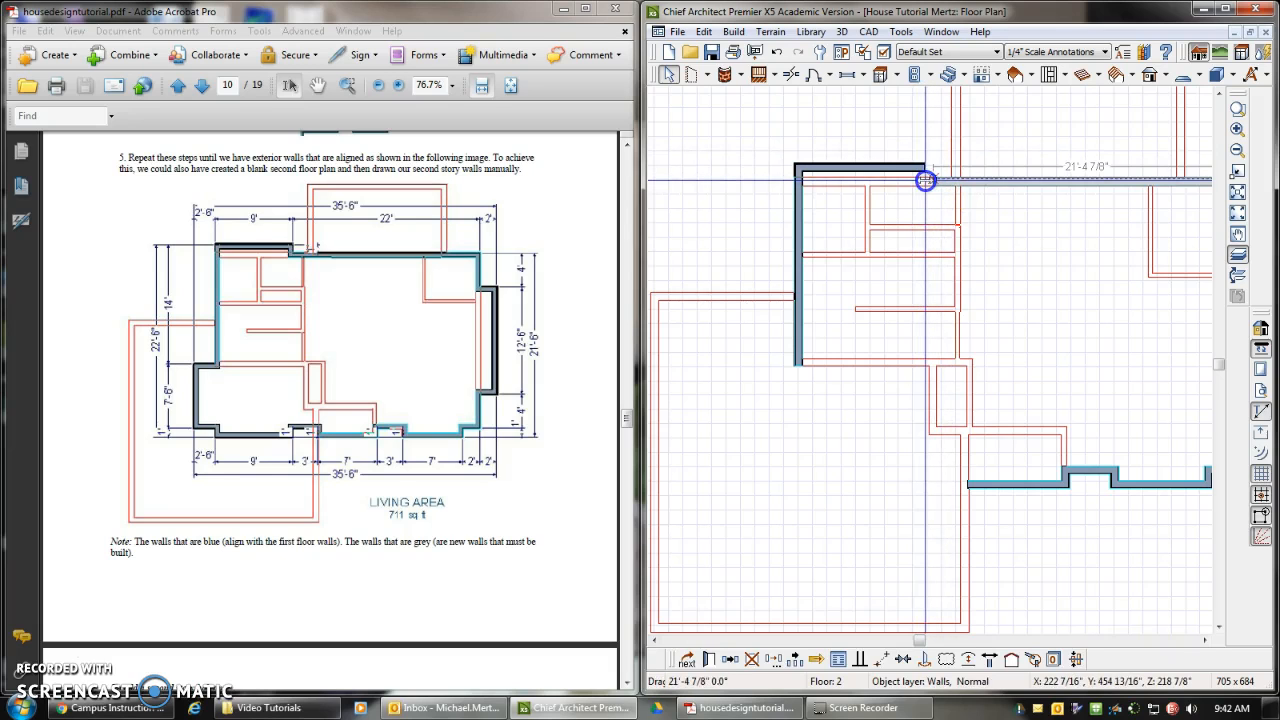
{"action": "scroll", "coordinate": [930, 178], "scroll_direction": "up", "scroll_amount": 1}
{"action": "left_click_drag", "start_coordinate": [930, 178], "coordinate": [921, 177]}
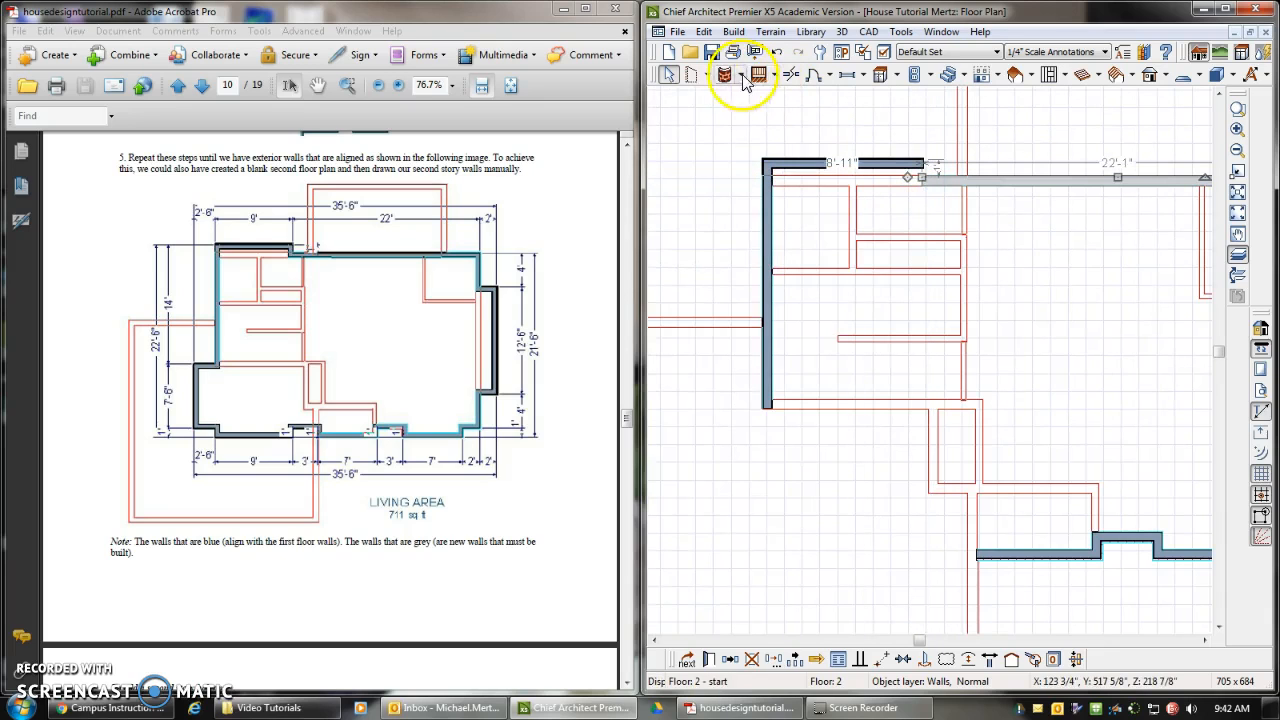
- Draw a short straight exterior wall connecting the ends of the two offset north wall segments
{"action": "left_click", "coordinate": [707, 76]}
{"action": "left_click", "coordinate": [740, 96]}
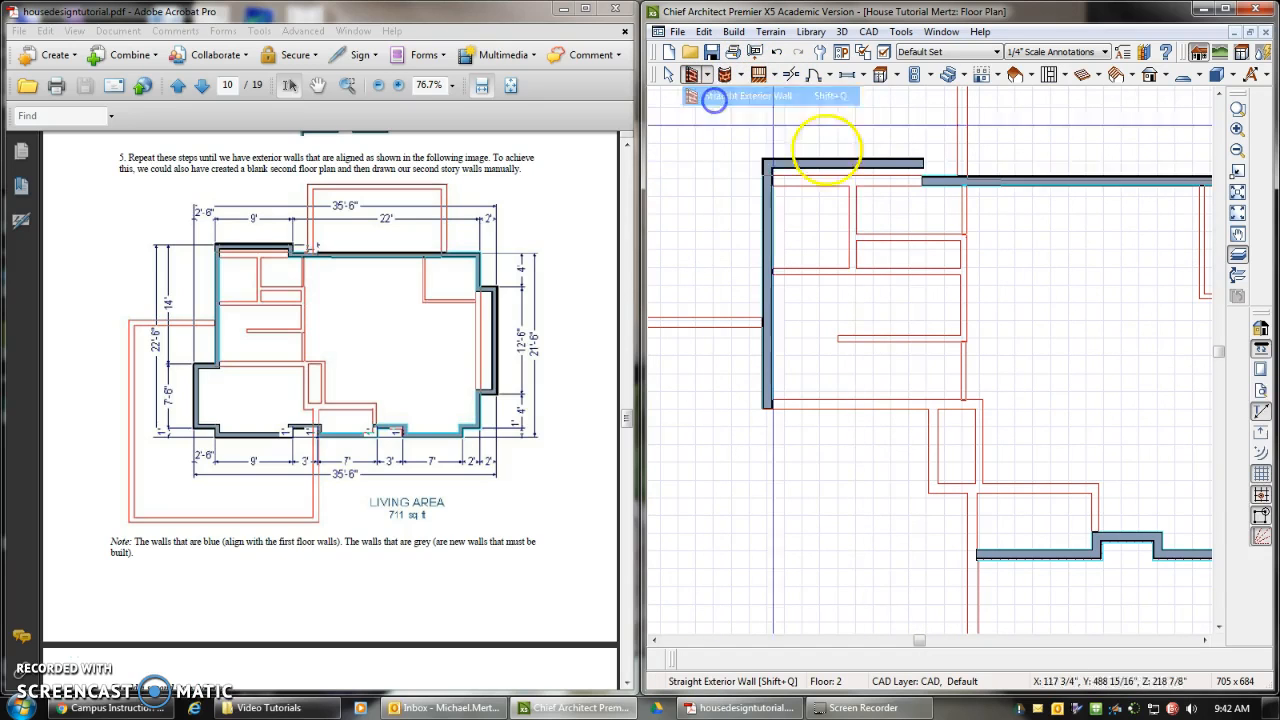
{"action": "left_click", "coordinate": [923, 177]}
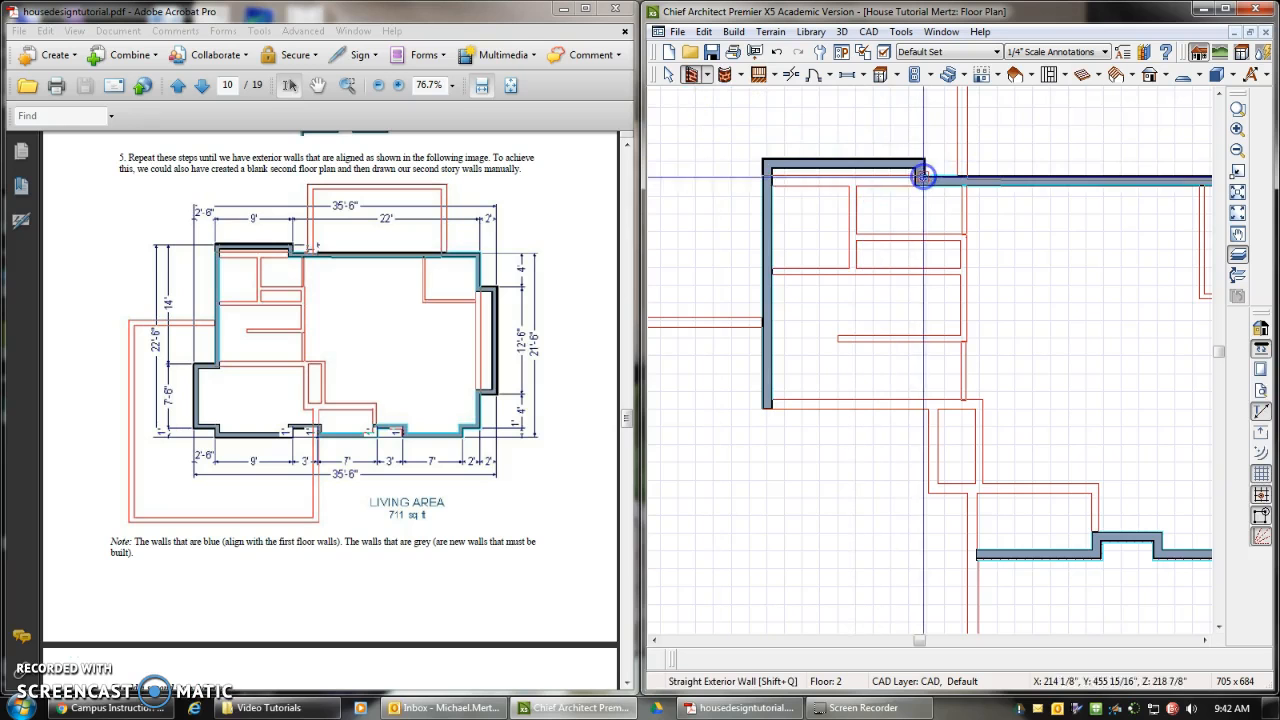
{"action": "scroll", "coordinate": [930, 188], "scroll_direction": "up", "scroll_amount": 3}
{"action": "scroll", "coordinate": [813, 181], "scroll_direction": "down", "scroll_amount": 2}
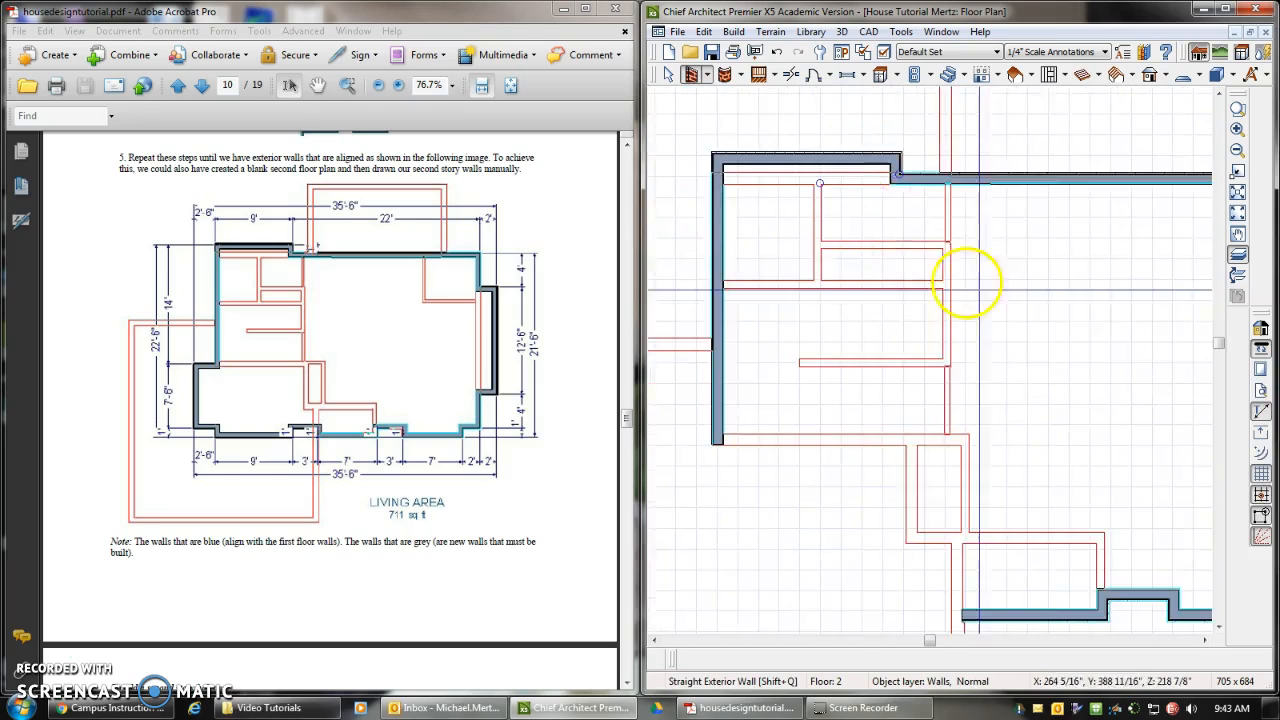
{"action": "scroll", "coordinate": [967, 283], "scroll_direction": "down", "scroll_amount": 2}
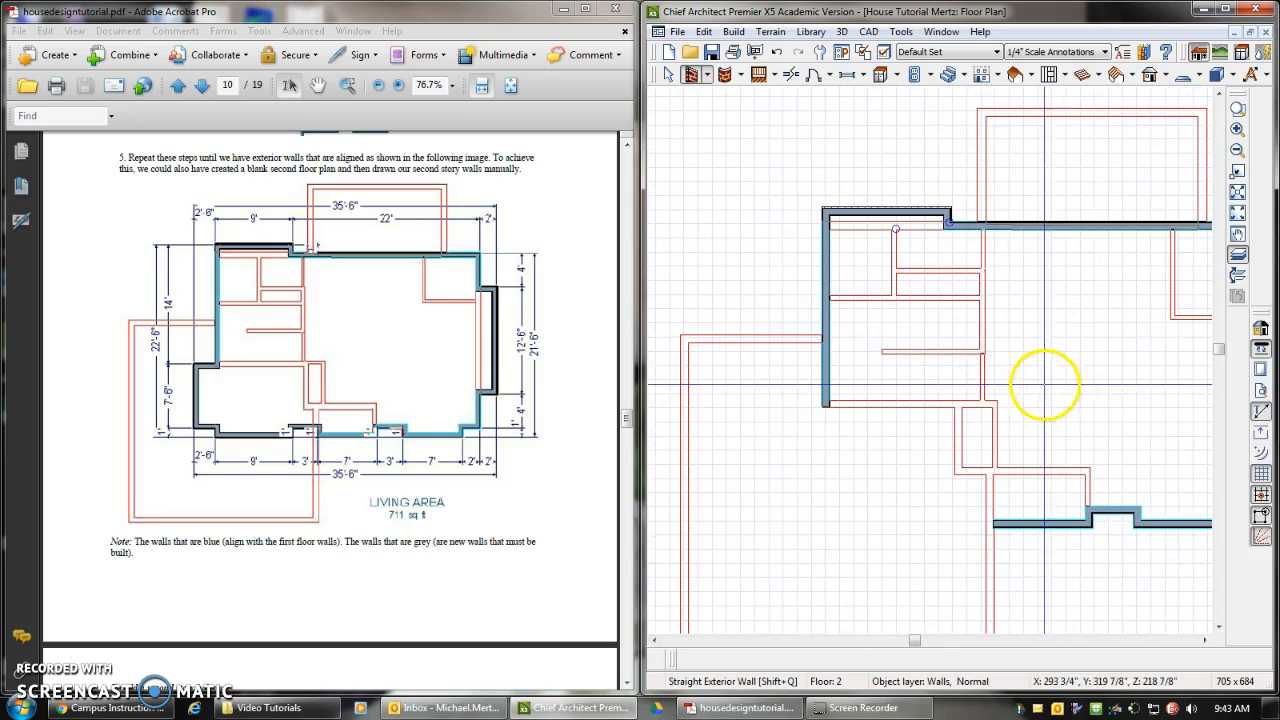
- Delete the east exterior wall beside the living and dining area on floor 2
{"action": "left_click", "coordinate": [1206, 642]}
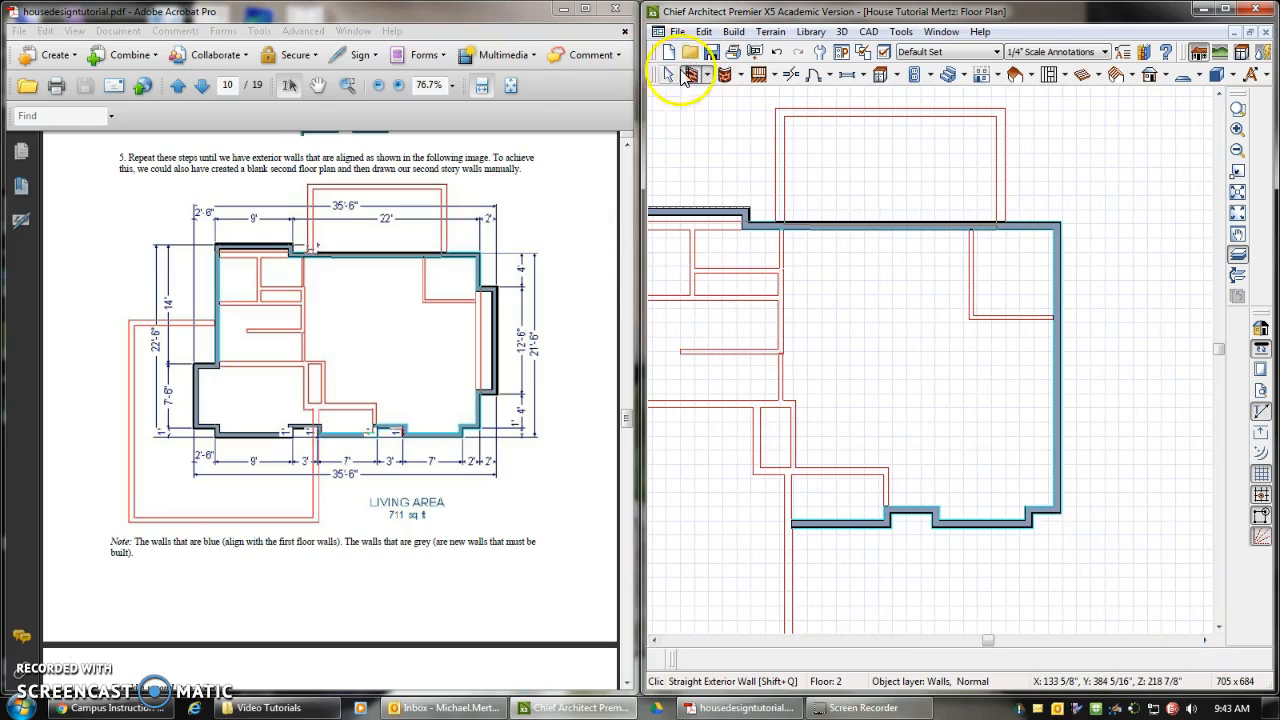
{"action": "left_click", "coordinate": [670, 76]}
{"action": "left_click", "coordinate": [1060, 382]}
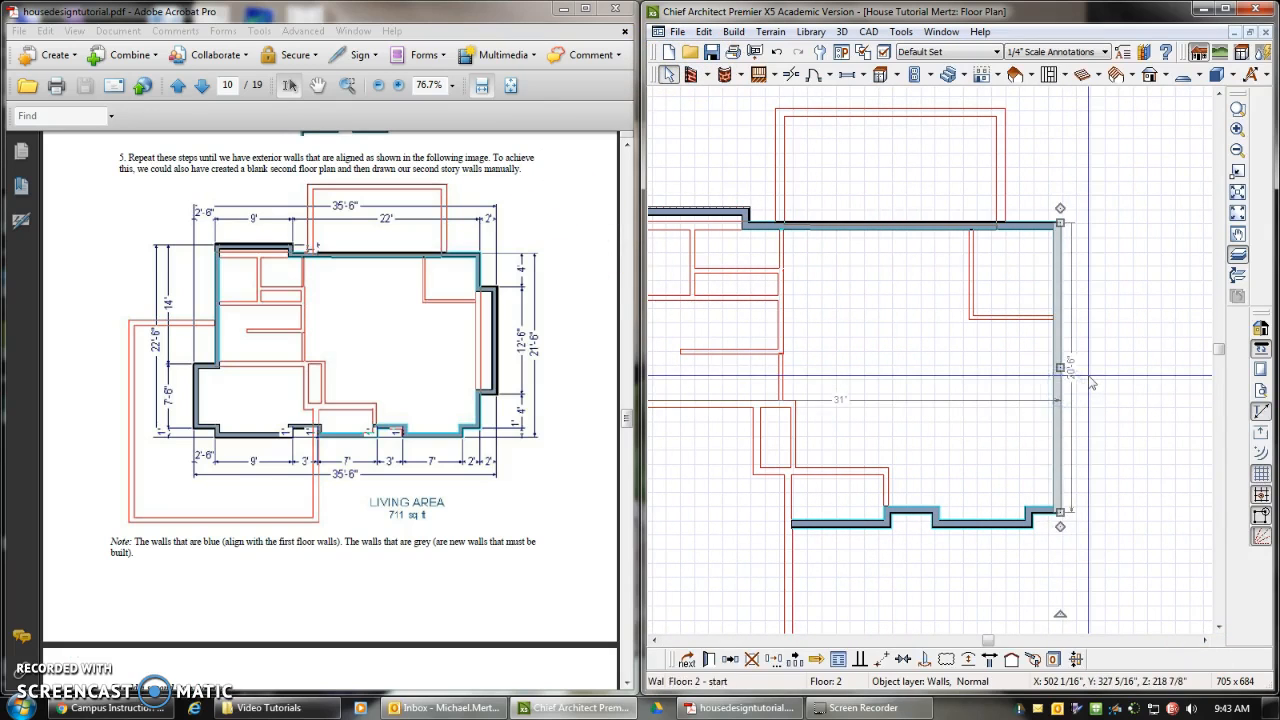
{"action": "key", "text": "Delete"}
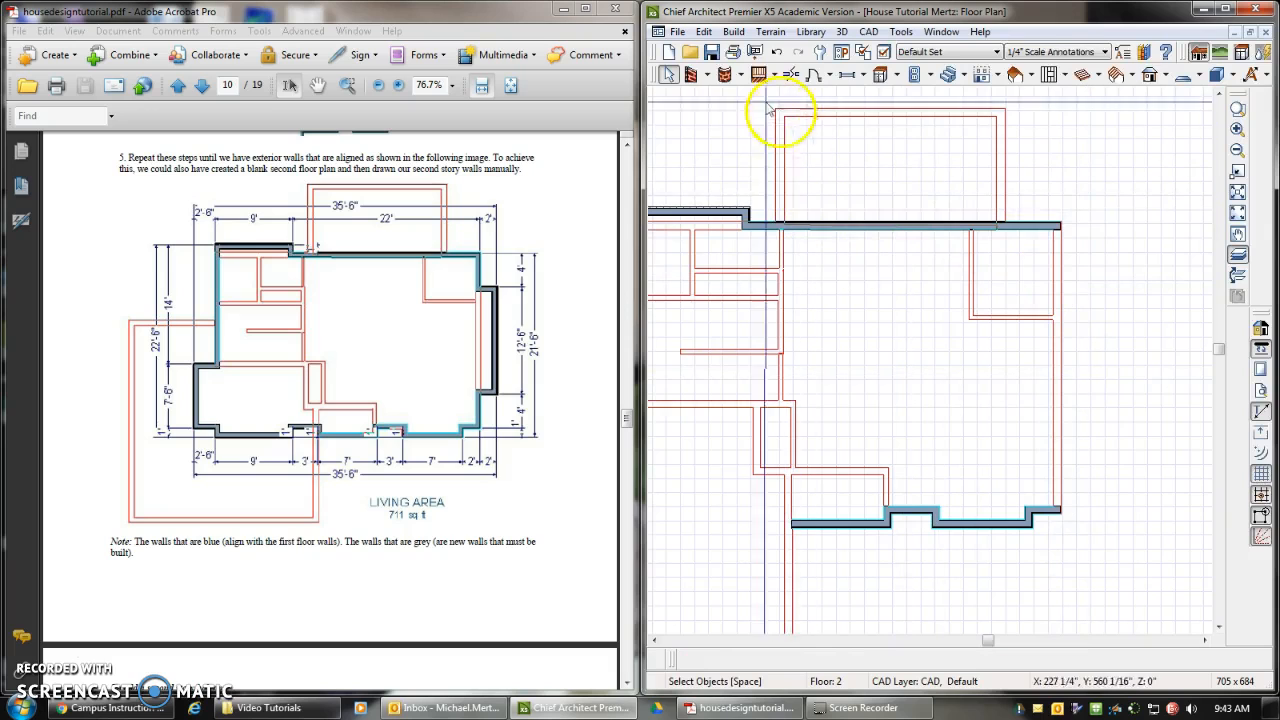
- Draw the new east exterior wall from the north wall down to the south wall, with a 12'-6" long bump-out projecting 2' east
{"action": "left_click", "coordinate": [690, 75]}
{"action": "left_click_drag", "start_coordinate": [1058, 225], "coordinate": [1058, 288]}
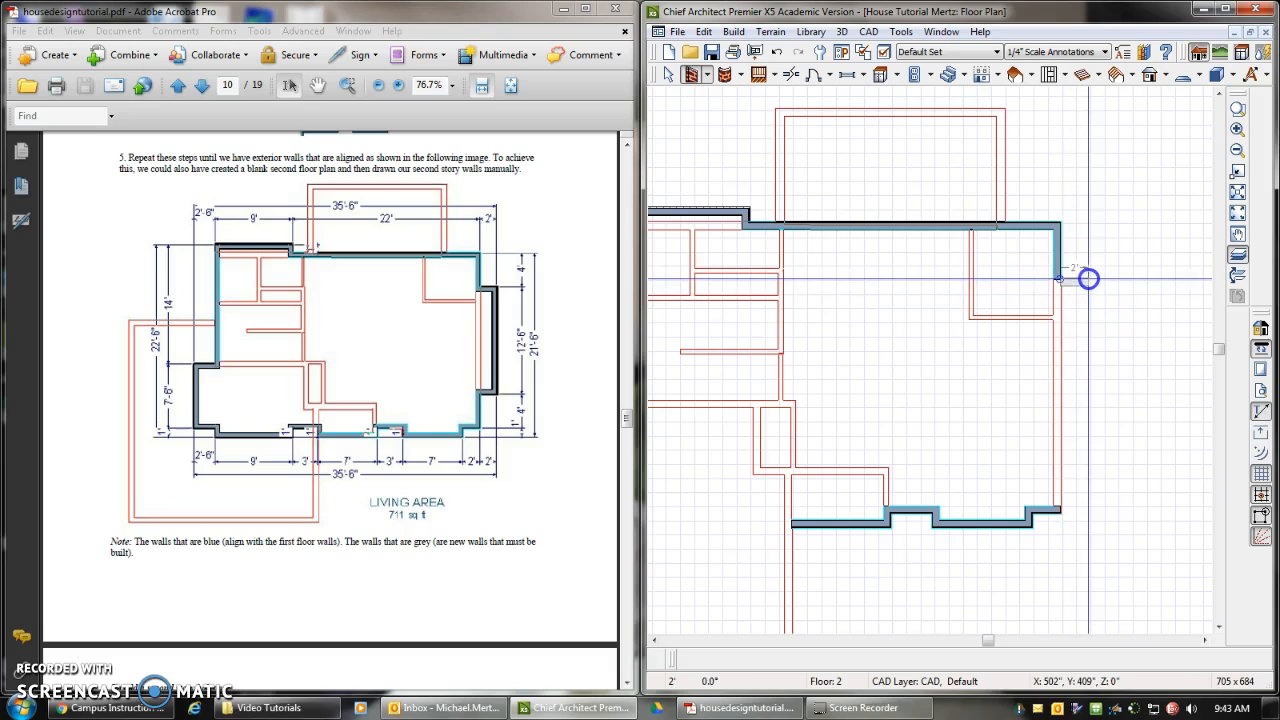
{"action": "mouse_move", "coordinate": [1088, 279]}
{"action": "left_mouse_down"}
{"action": "mouse_move", "coordinate": [1137, 355]}
{"action": "mouse_move", "coordinate": [1109, 317]}
{"action": "mouse_move", "coordinate": [1106, 280]}
{"action": "mouse_move", "coordinate": [1089, 279]}
{"action": "left_mouse_up"}
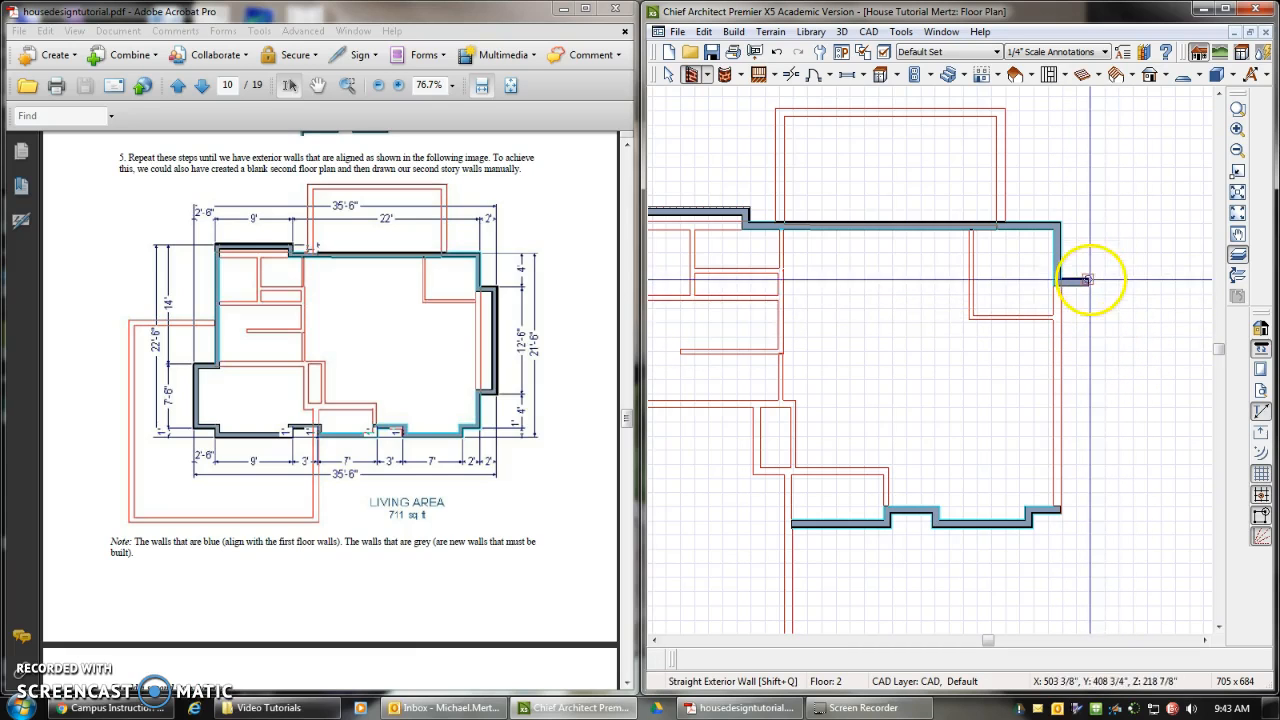
{"action": "left_click_drag", "start_coordinate": [1083, 374], "coordinate": [1083, 427]}
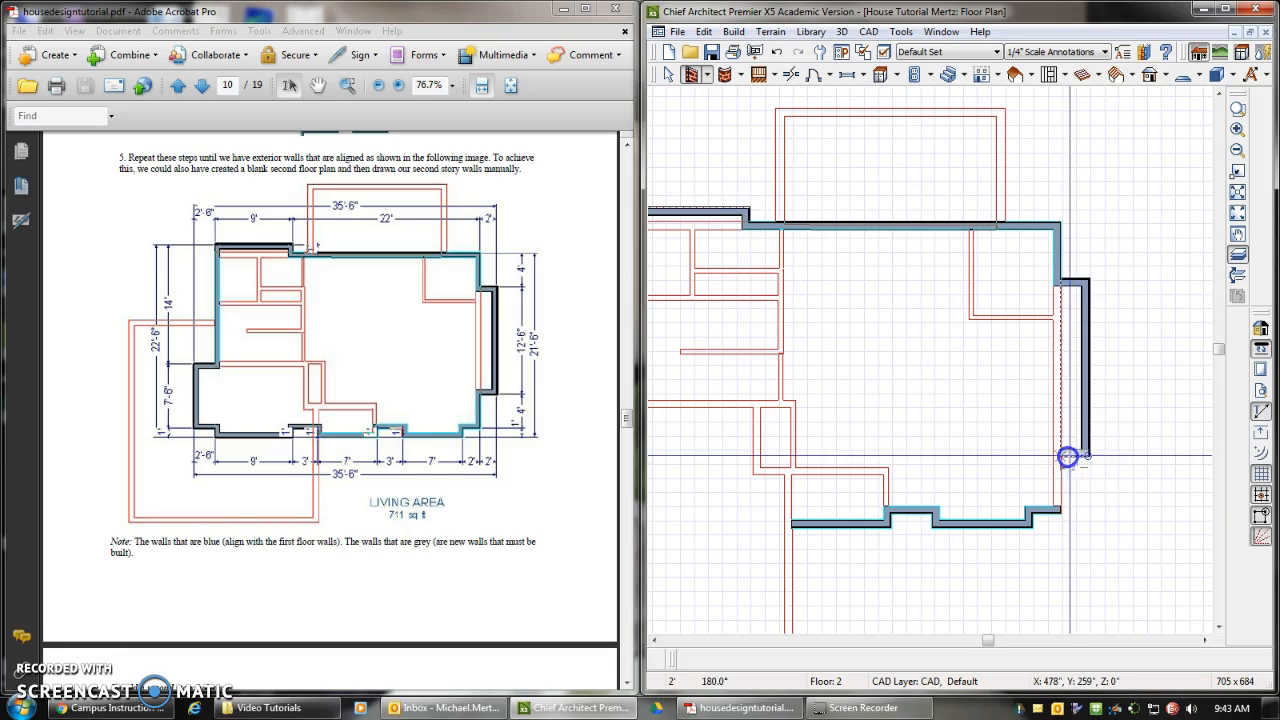
{"action": "left_click_drag", "start_coordinate": [1062, 456], "coordinate": [1061, 493]}
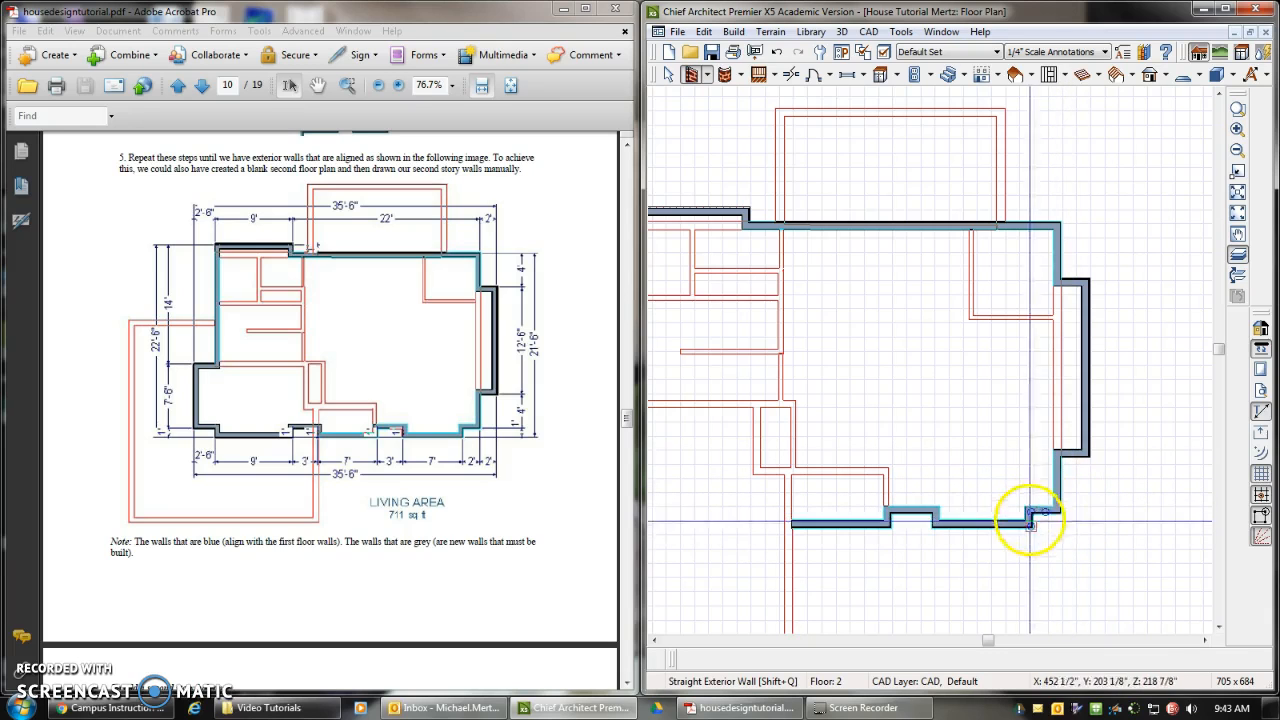
- Continue the south exterior wall west with a 3' wide recess, a 9' section and a stepped southwest corner, ending in a 4' wall running north
{"action": "scroll", "coordinate": [1032, 522], "scroll_direction": "up", "scroll_amount": 2}
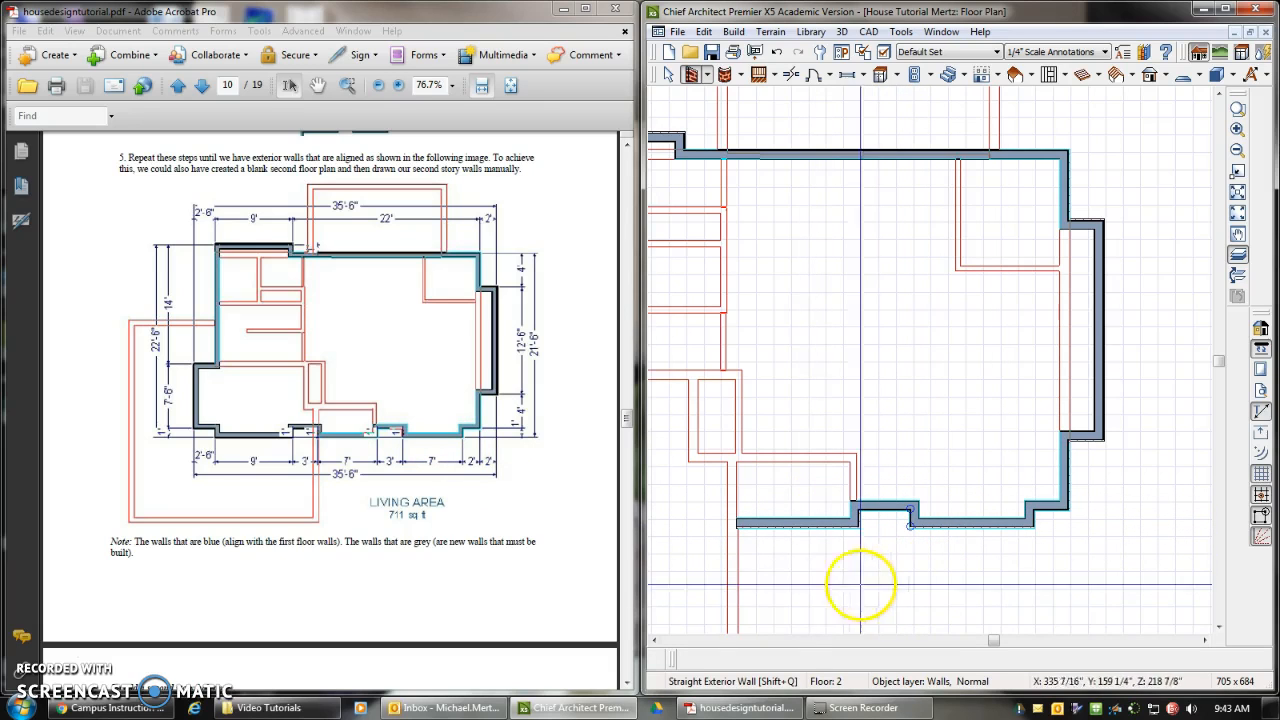
{"action": "left_click", "coordinate": [652, 642]}
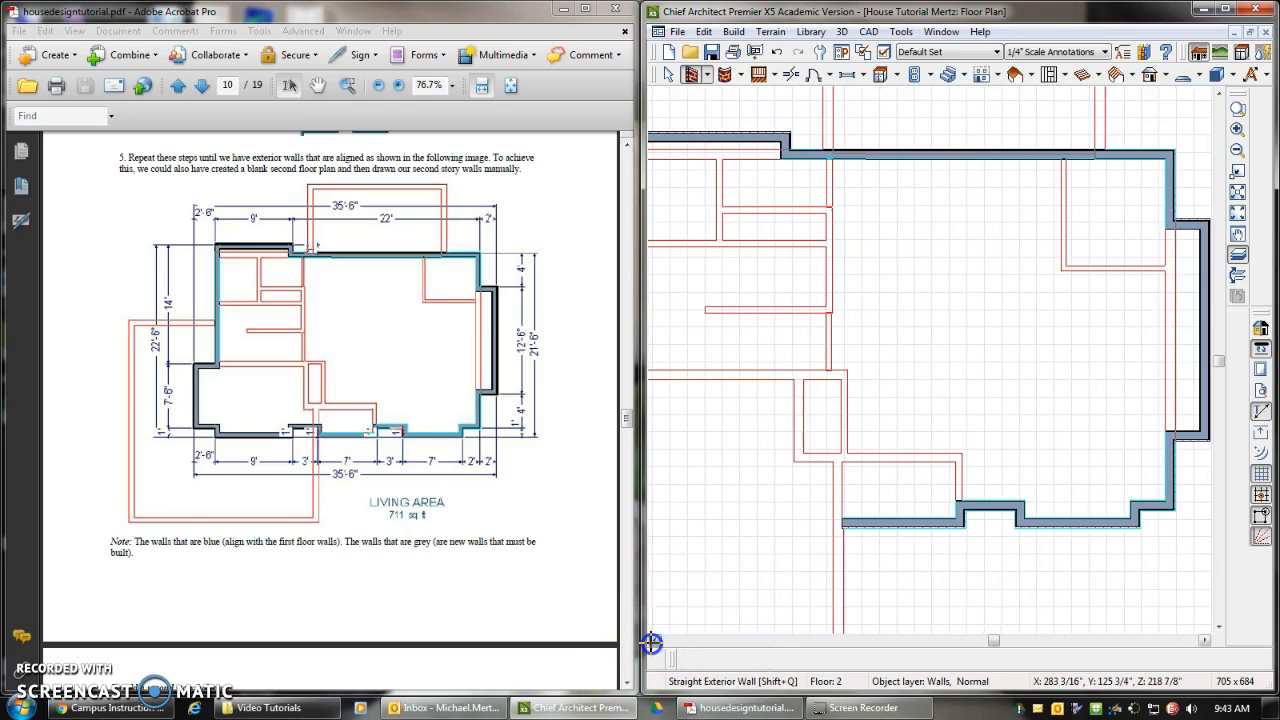
{"action": "left_click_drag", "start_coordinate": [841, 526], "coordinate": [842, 517]}
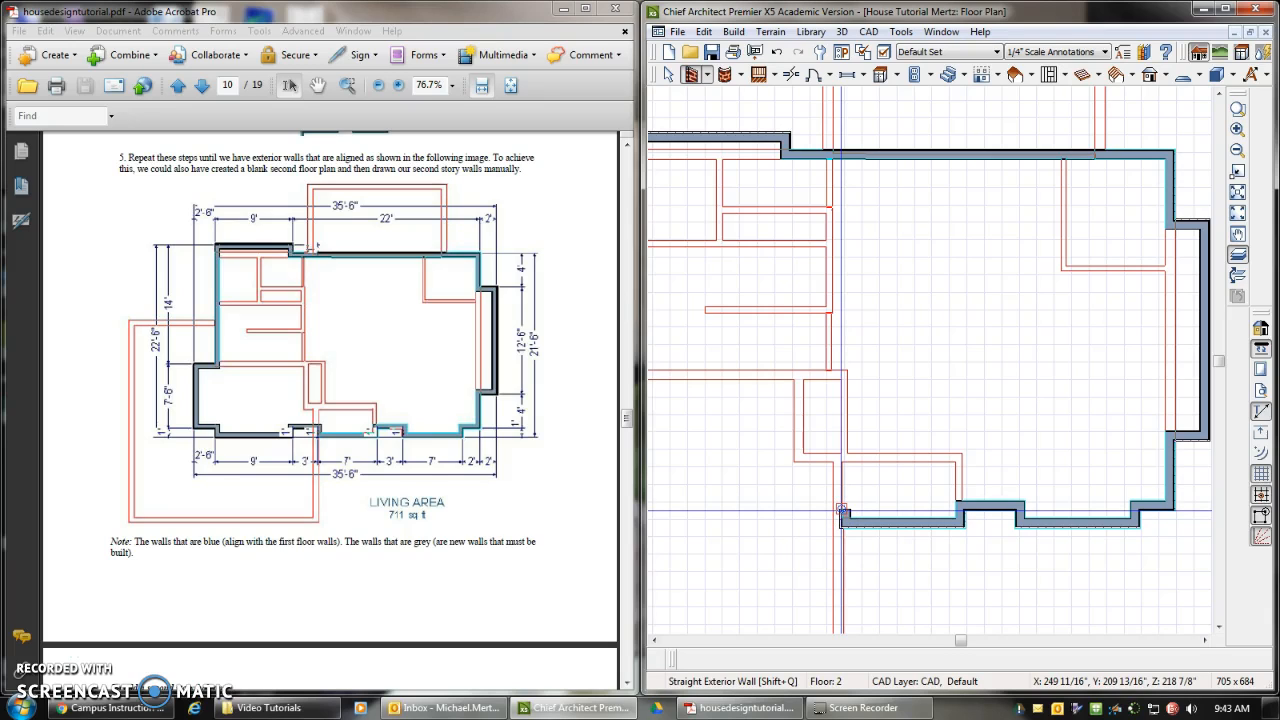
{"action": "mouse_move", "coordinate": [842, 511]}
{"action": "left_mouse_down"}
{"action": "mouse_move", "coordinate": [799, 511]}
{"action": "mouse_move", "coordinate": [790, 527]}
{"action": "left_mouse_up"}
{"action": "left_click", "coordinate": [655, 641]}
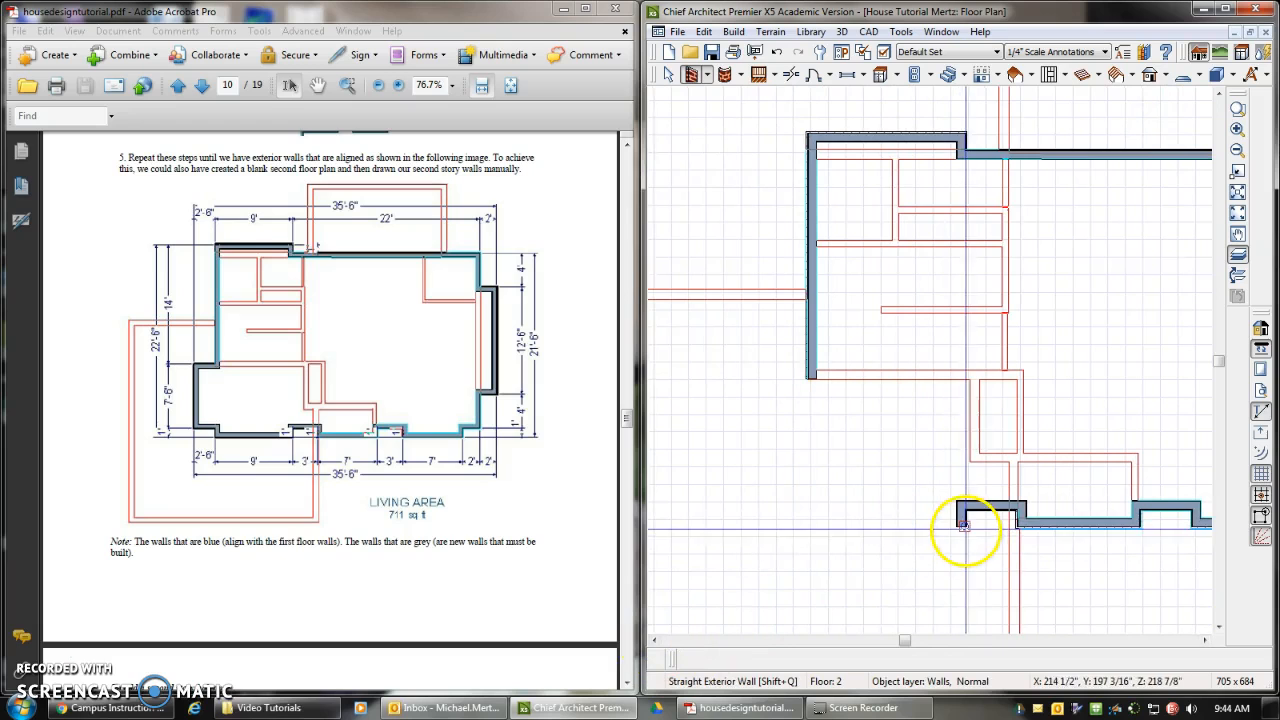
{"action": "mouse_move", "coordinate": [963, 526]}
{"action": "left_mouse_down"}
{"action": "mouse_move", "coordinate": [811, 530]}
{"action": "mouse_move", "coordinate": [808, 513]}
{"action": "mouse_move", "coordinate": [769, 512]}
{"action": "mouse_move", "coordinate": [765, 444]}
{"action": "left_mouse_up"}
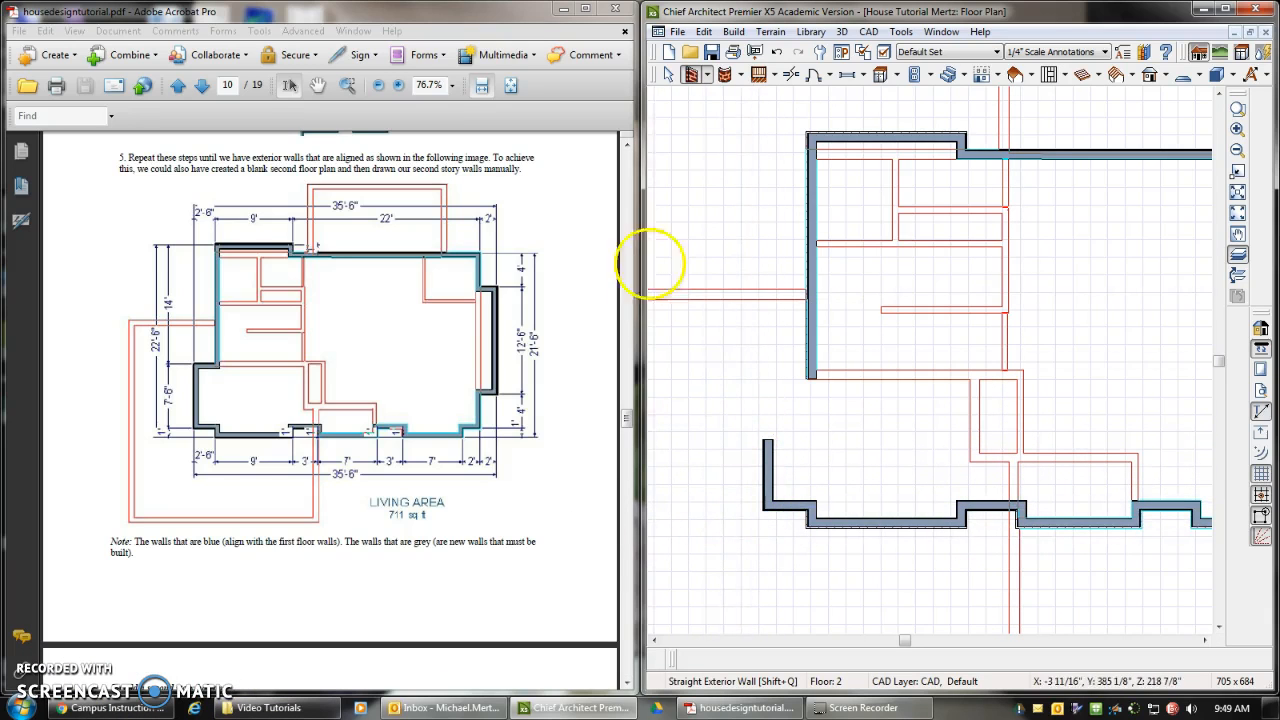
- Extend the 4' west wall segment north and connect it to the lower end of the existing west wall with a short exterior wall
{"action": "left_click", "coordinate": [668, 76]}
{"action": "left_click", "coordinate": [765, 450]}
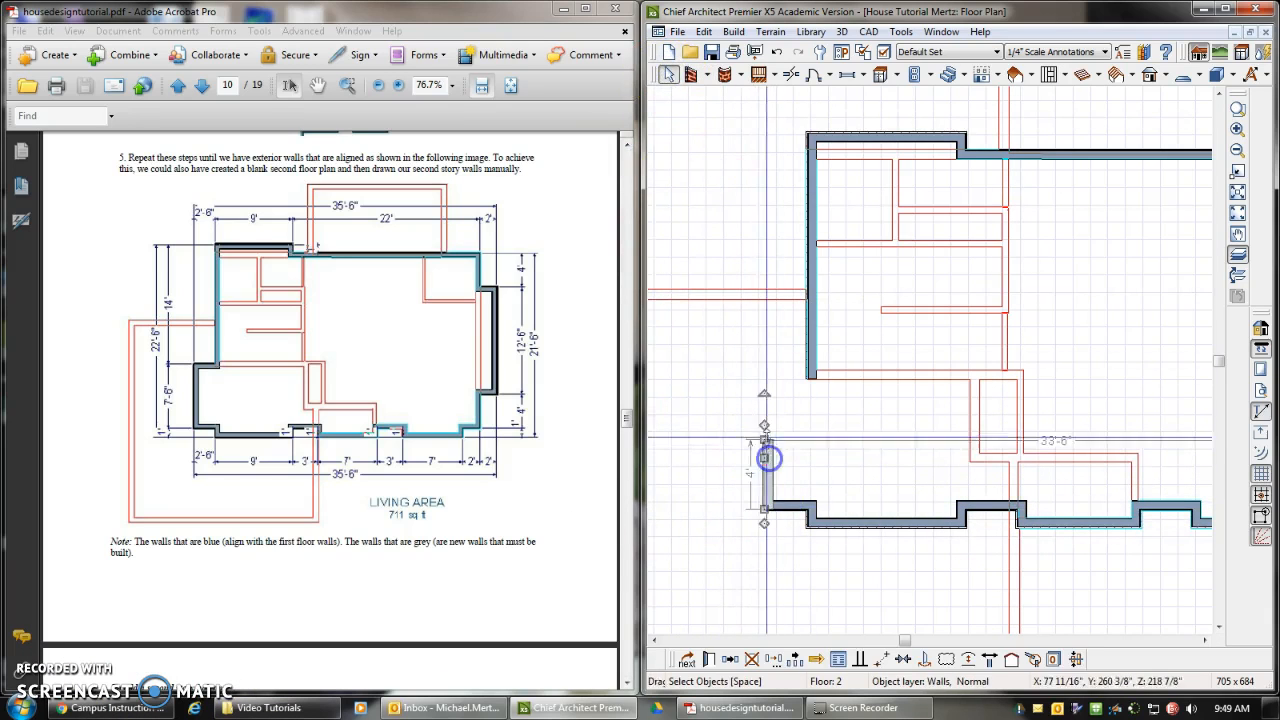
{"action": "mouse_move", "coordinate": [764, 438]}
{"action": "left_mouse_down"}
{"action": "mouse_move", "coordinate": [765, 378]}
{"action": "mouse_move", "coordinate": [813, 374]}
{"action": "left_mouse_up"}
{"action": "left_click", "coordinate": [691, 75]}
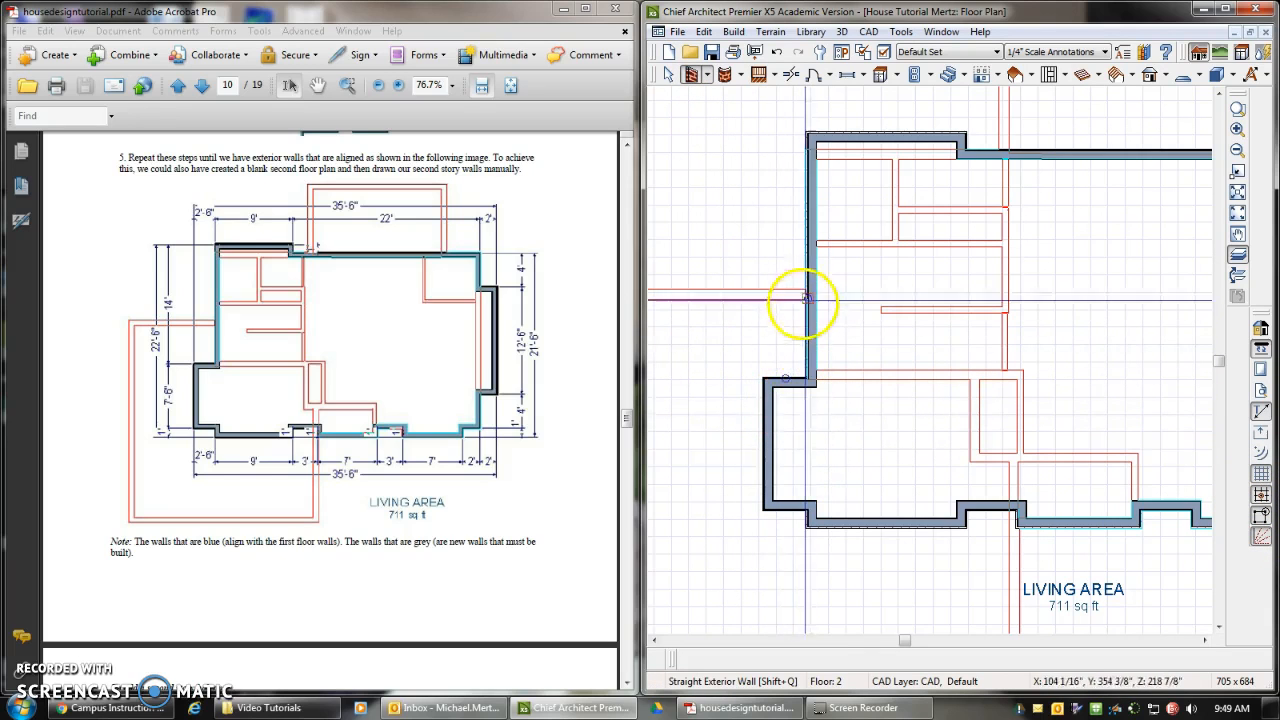
- Draw a straight deck railing around the first-floor garage outline, from the west exterior wall round to the south exterior wall, following the PDF's balcony instructions
{"action": "left_click_drag", "start_coordinate": [96, 543], "coordinate": [157, 546]}
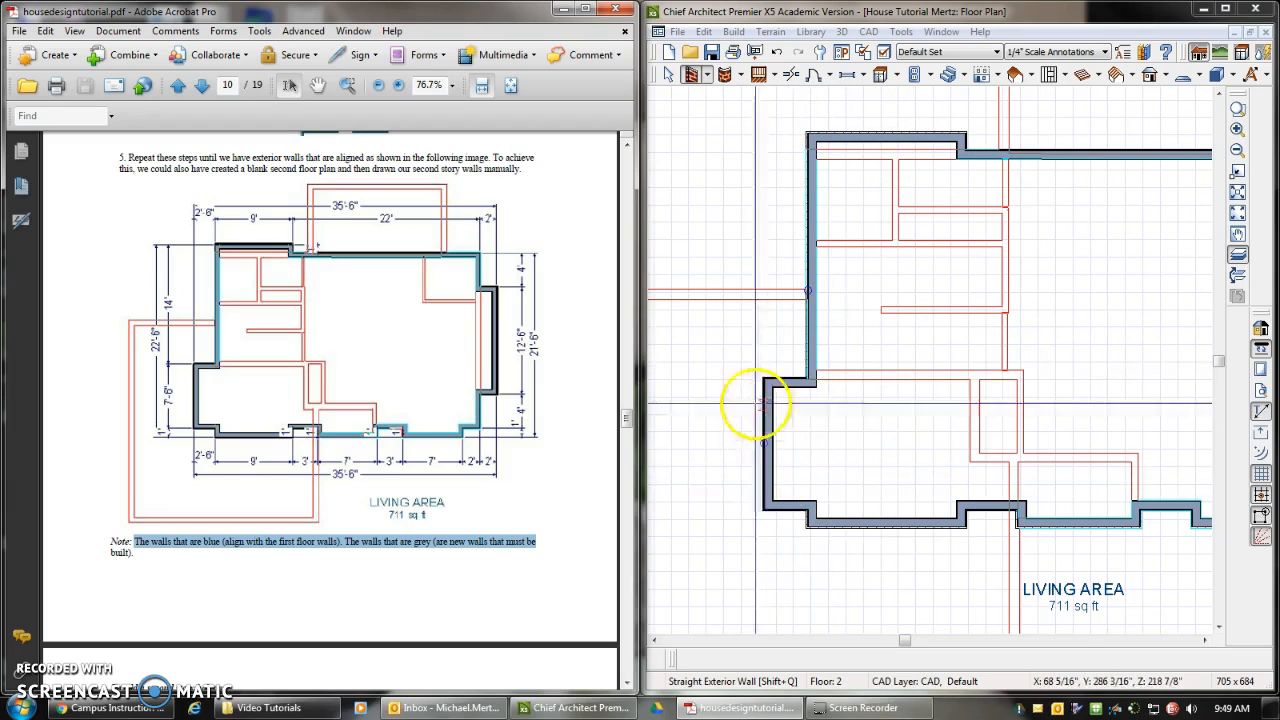
{"action": "left_click", "coordinate": [515, 467]}
{"action": "scroll", "coordinate": [520, 455], "scroll_direction": "down", "scroll_amount": 3}
{"action": "scroll", "coordinate": [349, 430], "scroll_direction": "down", "scroll_amount": 2}
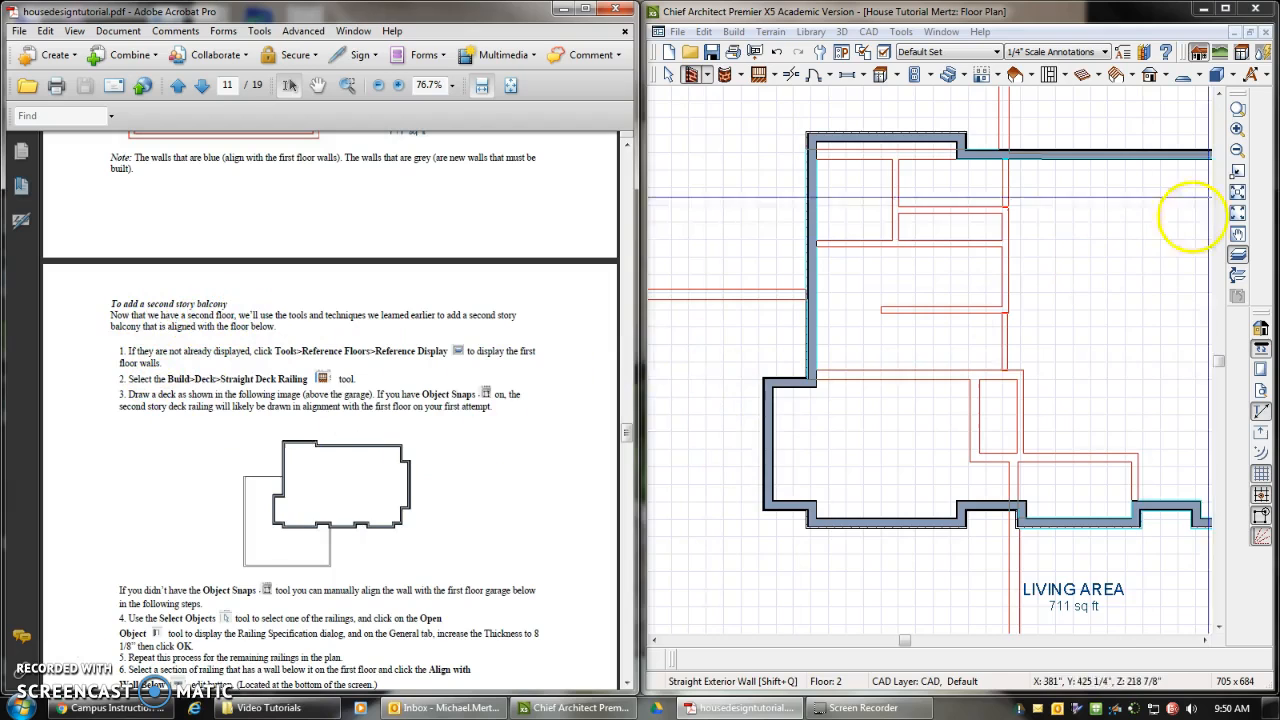
{"action": "left_click", "coordinate": [1237, 212]}
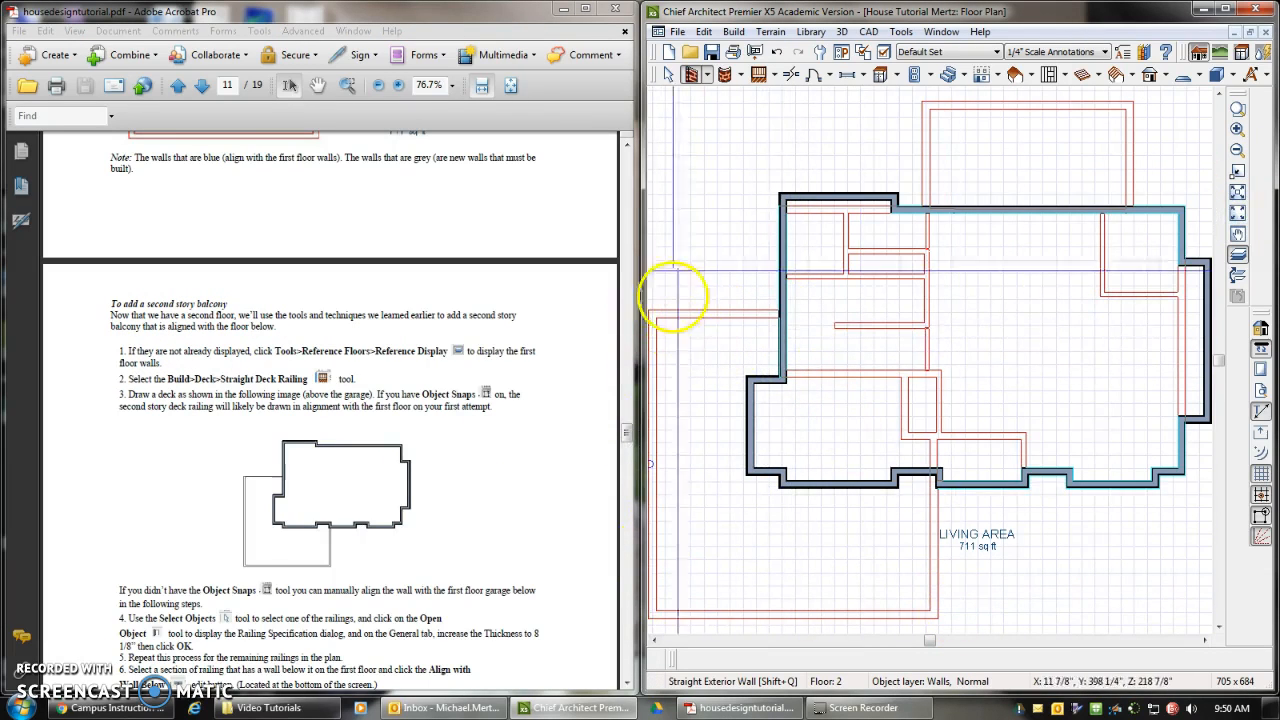
{"action": "left_click", "coordinate": [760, 75]}
{"action": "left_click", "coordinate": [786, 99]}
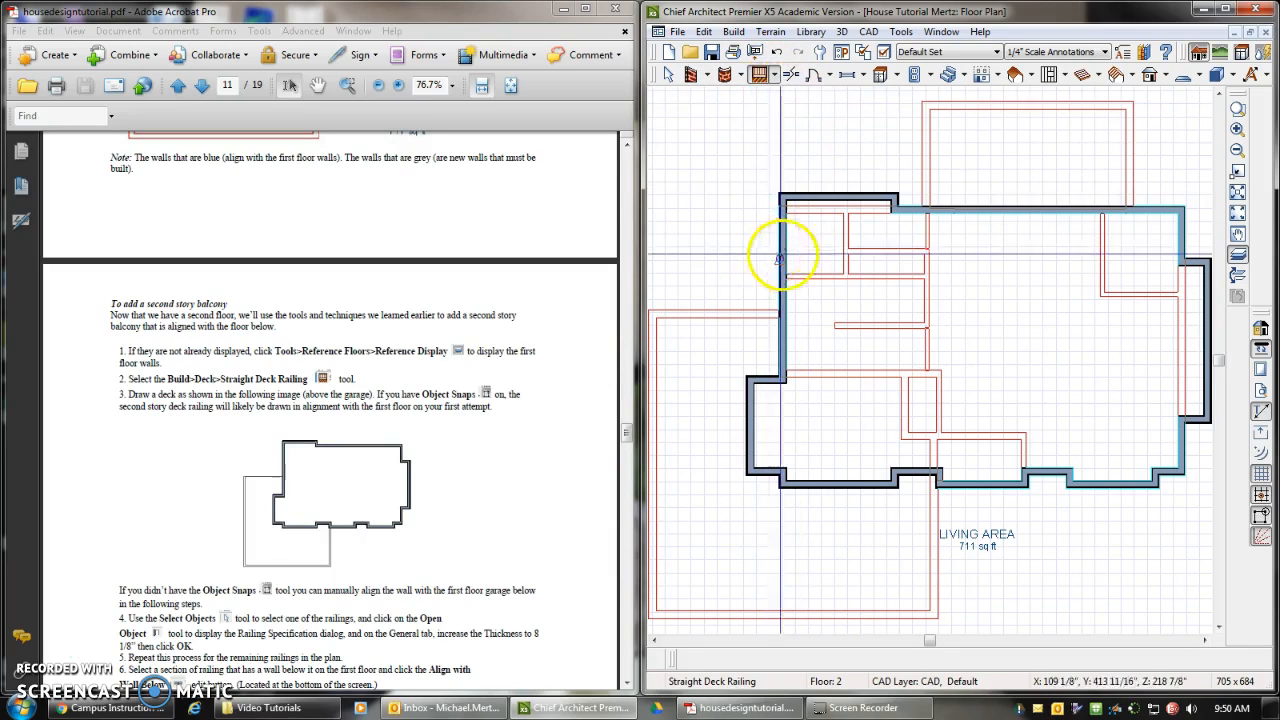
{"action": "left_click_drag", "start_coordinate": [777, 318], "coordinate": [659, 321]}
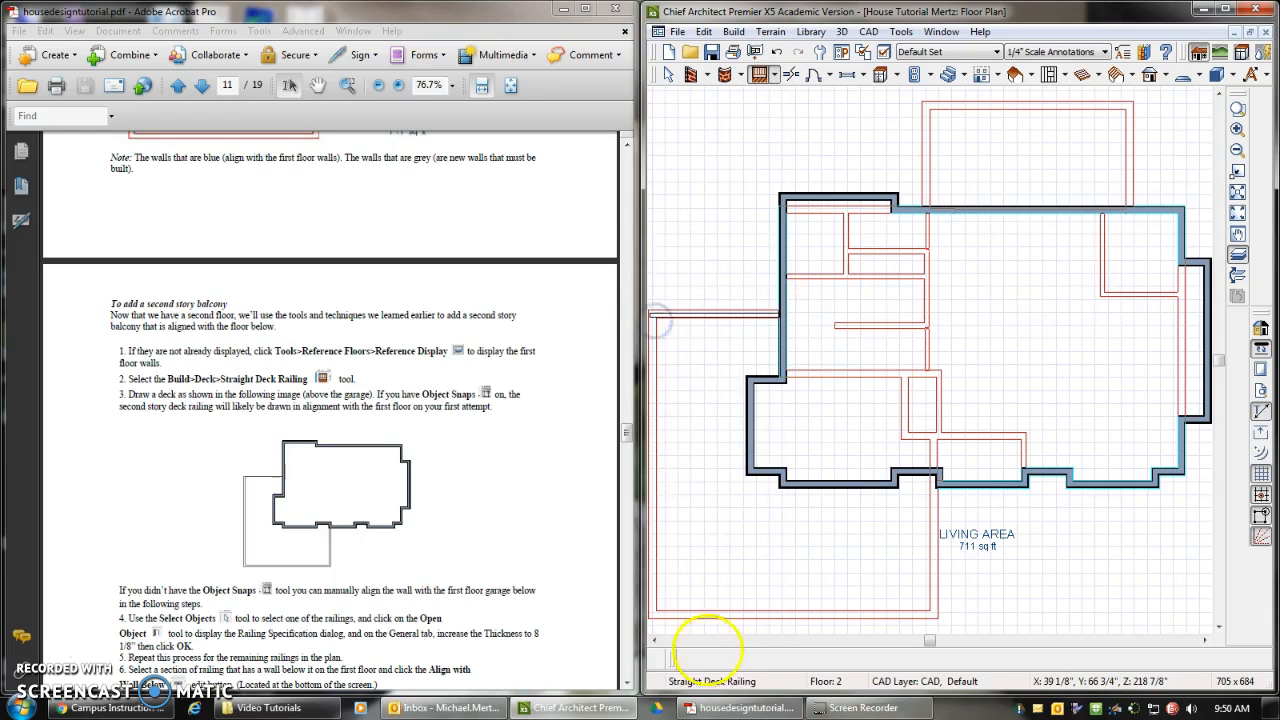
{"action": "left_click", "coordinate": [657, 643]}
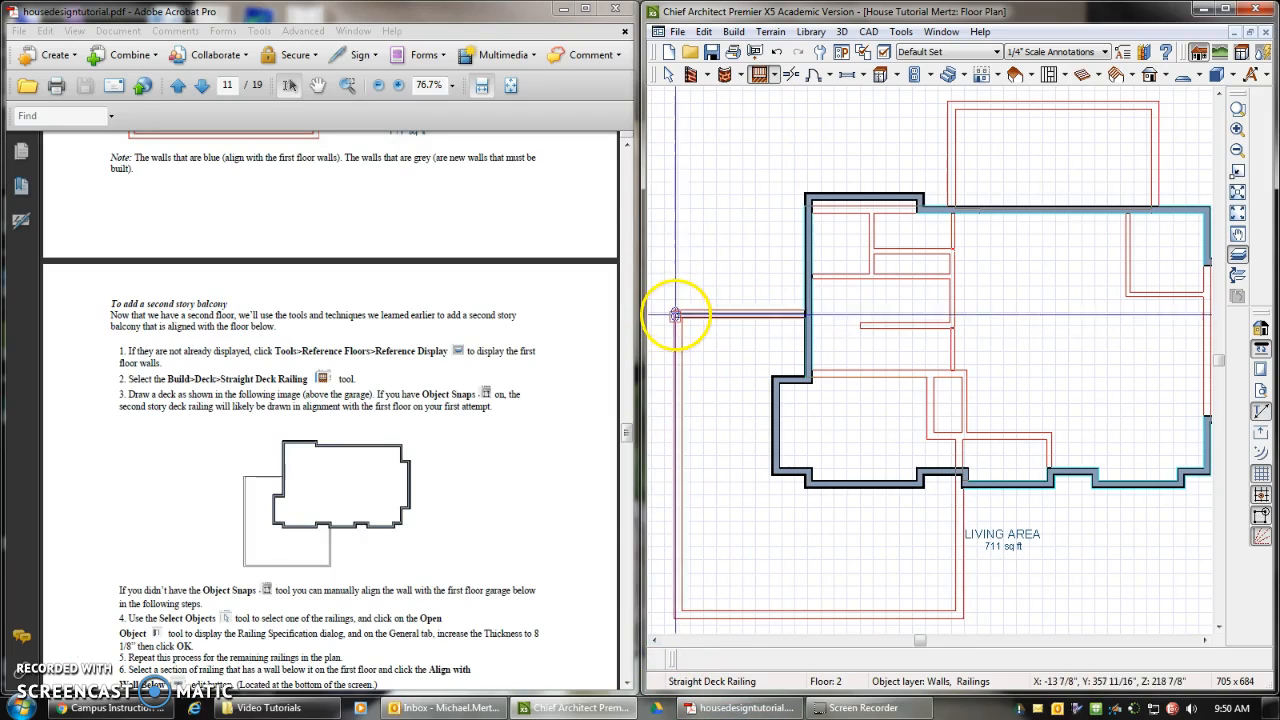
{"action": "mouse_move", "coordinate": [677, 315]}
{"action": "left_mouse_down"}
{"action": "mouse_move", "coordinate": [677, 612]}
{"action": "mouse_move", "coordinate": [960, 614]}
{"action": "mouse_move", "coordinate": [962, 490]}
{"action": "left_mouse_up"}
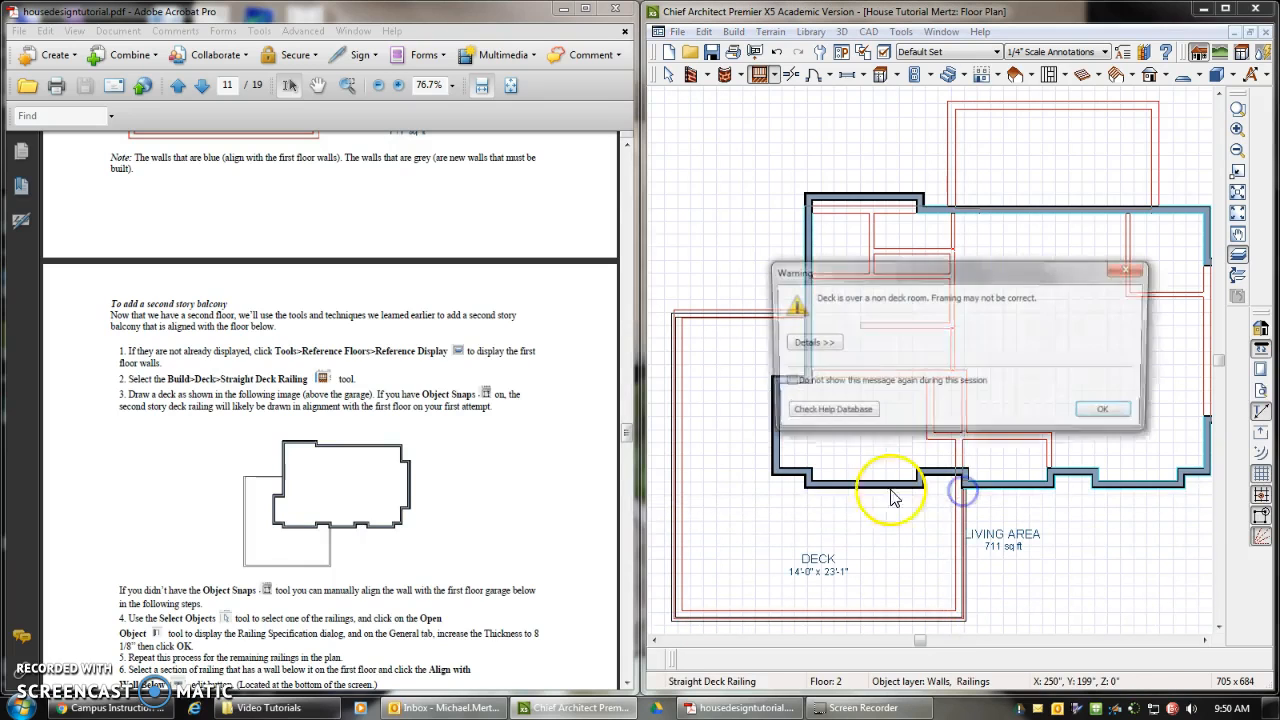
{"action": "left_click", "coordinate": [1109, 413]}
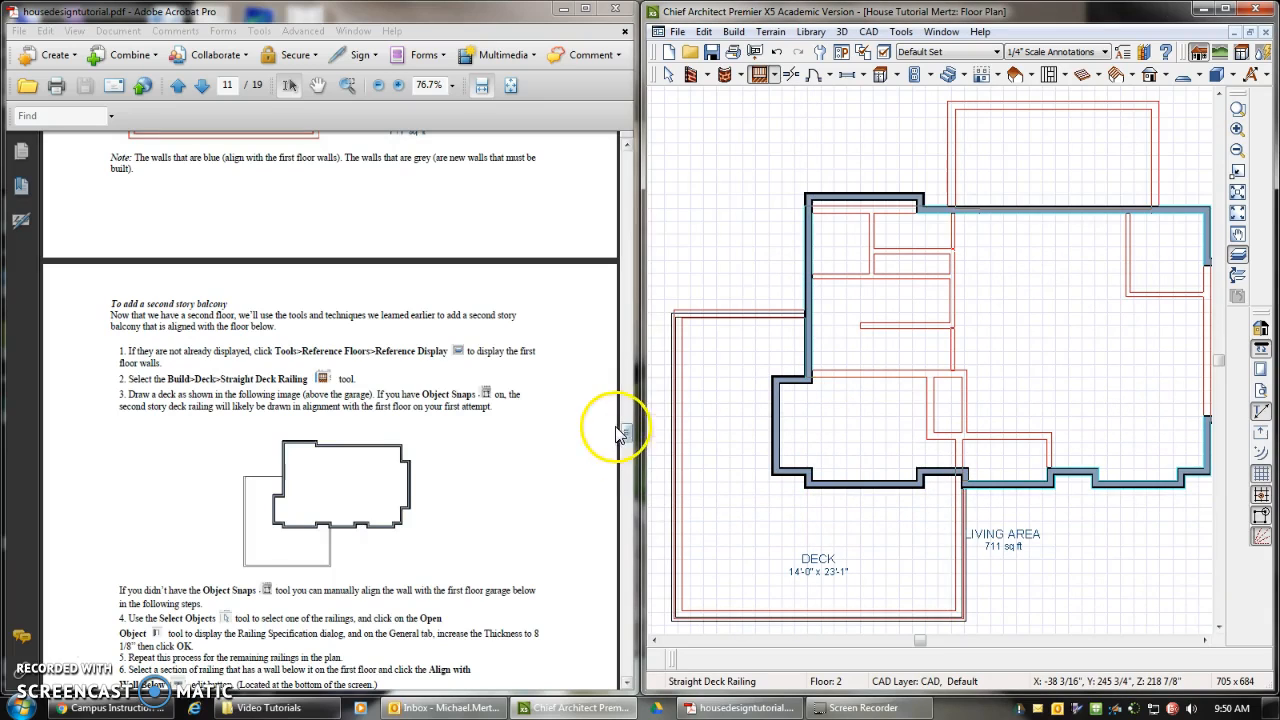
- Following the PDF's railing instructions, set the thickness of the deck's north railing to 8 1/2"
{"action": "left_click", "coordinate": [504, 458]}
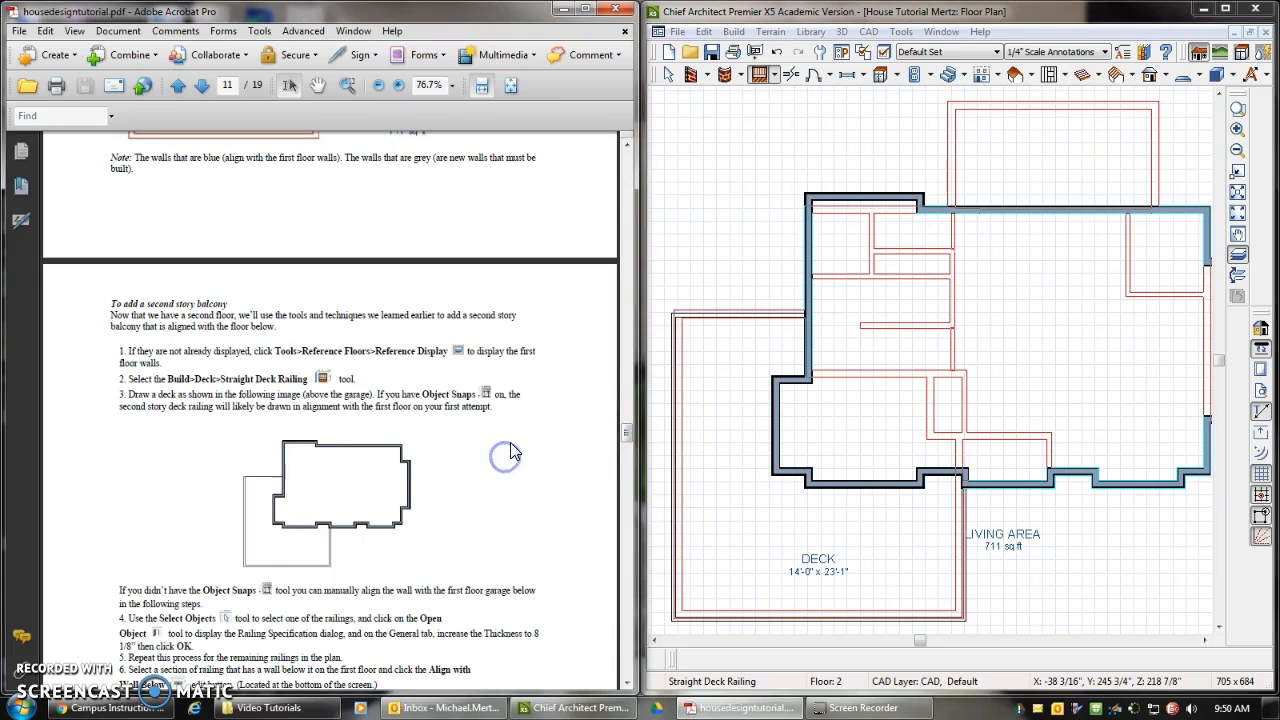
{"action": "scroll", "coordinate": [505, 455], "scroll_direction": "down", "scroll_amount": 1}
{"action": "scroll", "coordinate": [515, 431], "scroll_direction": "down", "scroll_amount": 1}
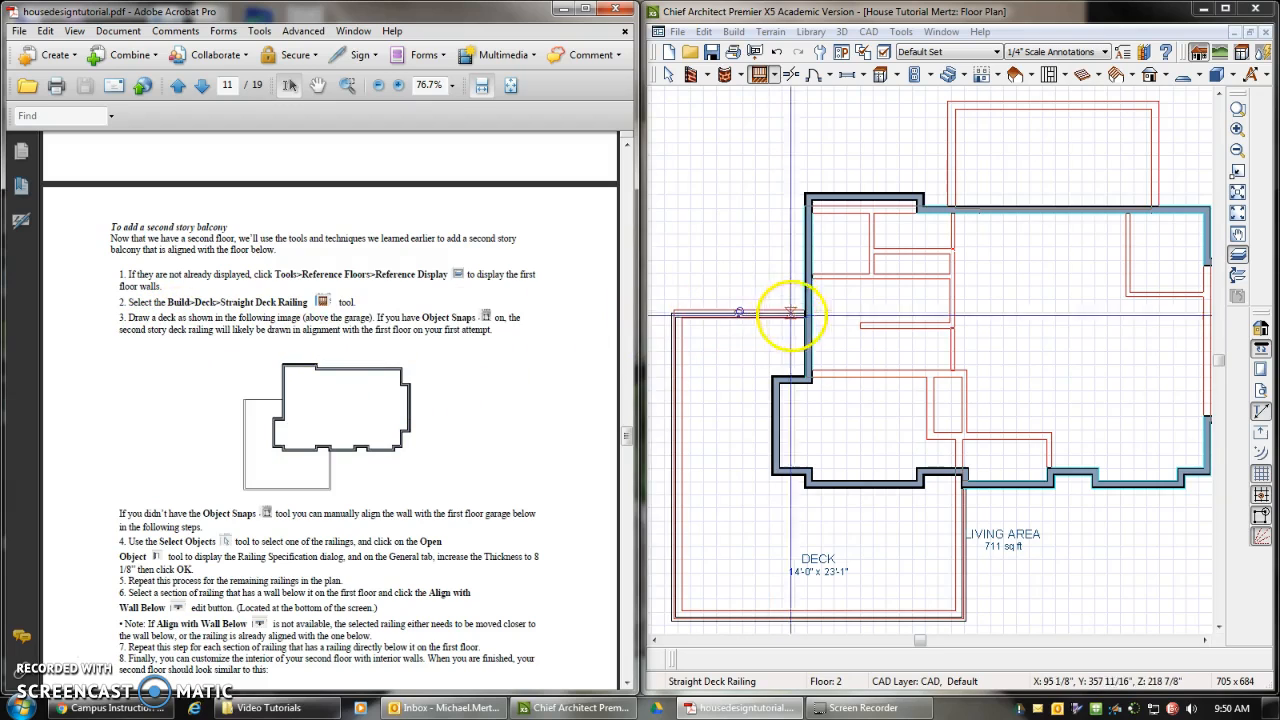
{"action": "left_click", "coordinate": [527, 382]}
{"action": "scroll", "coordinate": [520, 388], "scroll_direction": "down", "scroll_amount": 2}
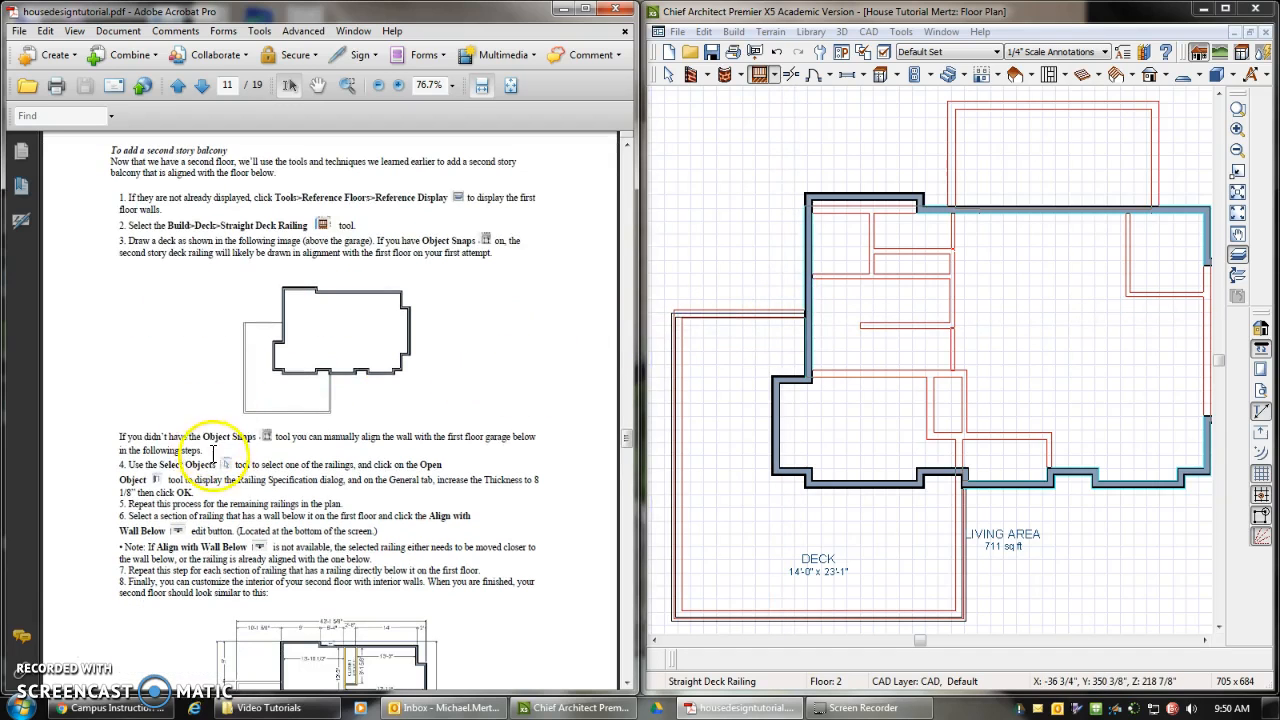
{"action": "scroll", "coordinate": [240, 465], "scroll_direction": "down", "scroll_amount": 1}
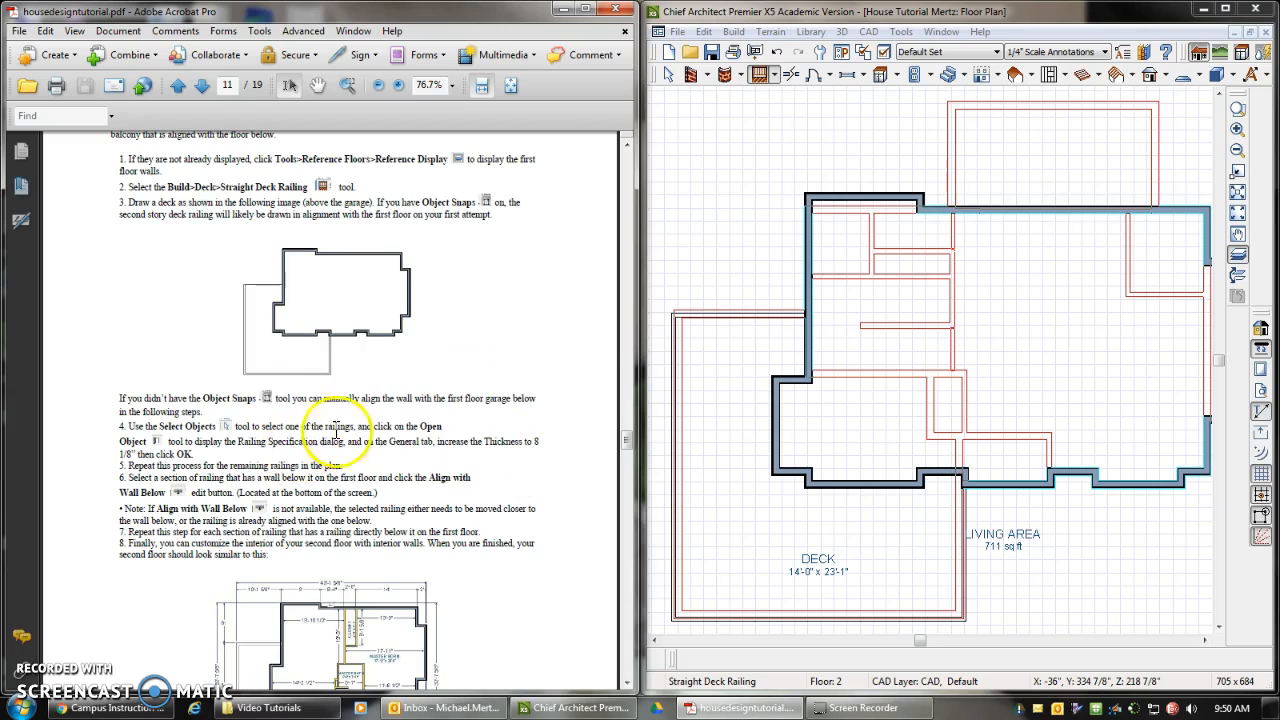
{"action": "left_click", "coordinate": [668, 73]}
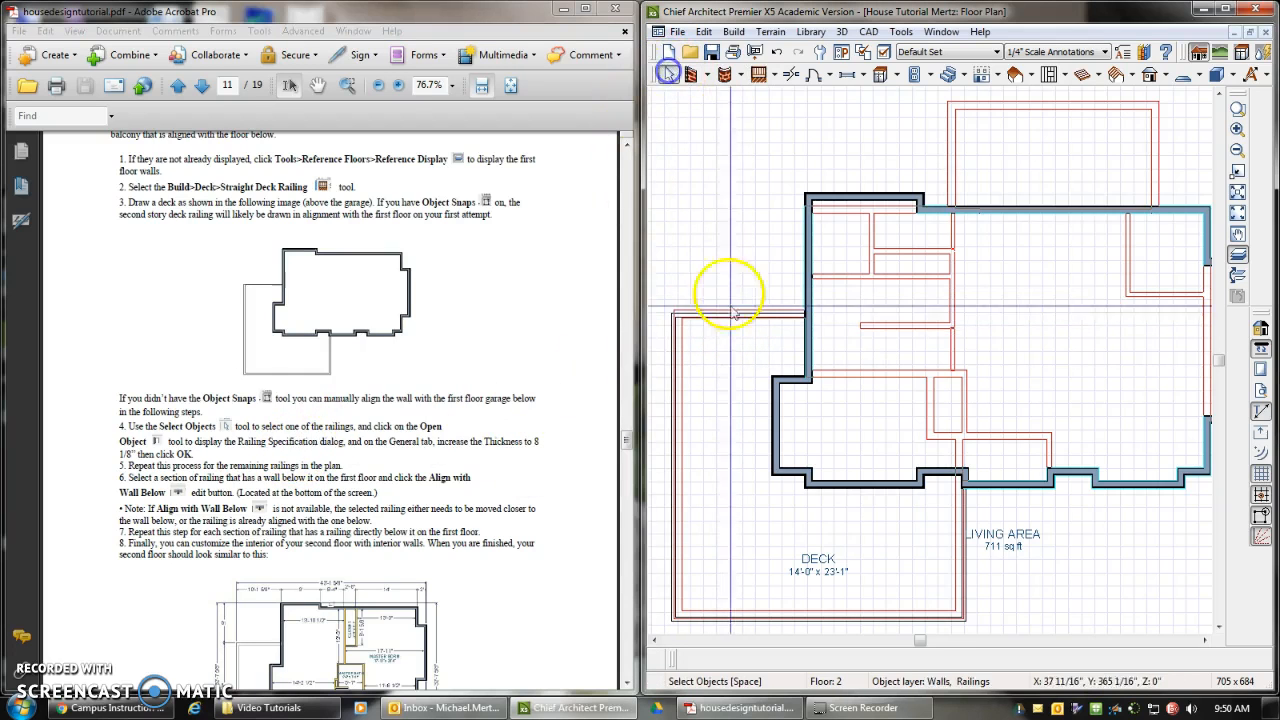
{"action": "double_click", "coordinate": [714, 314]}
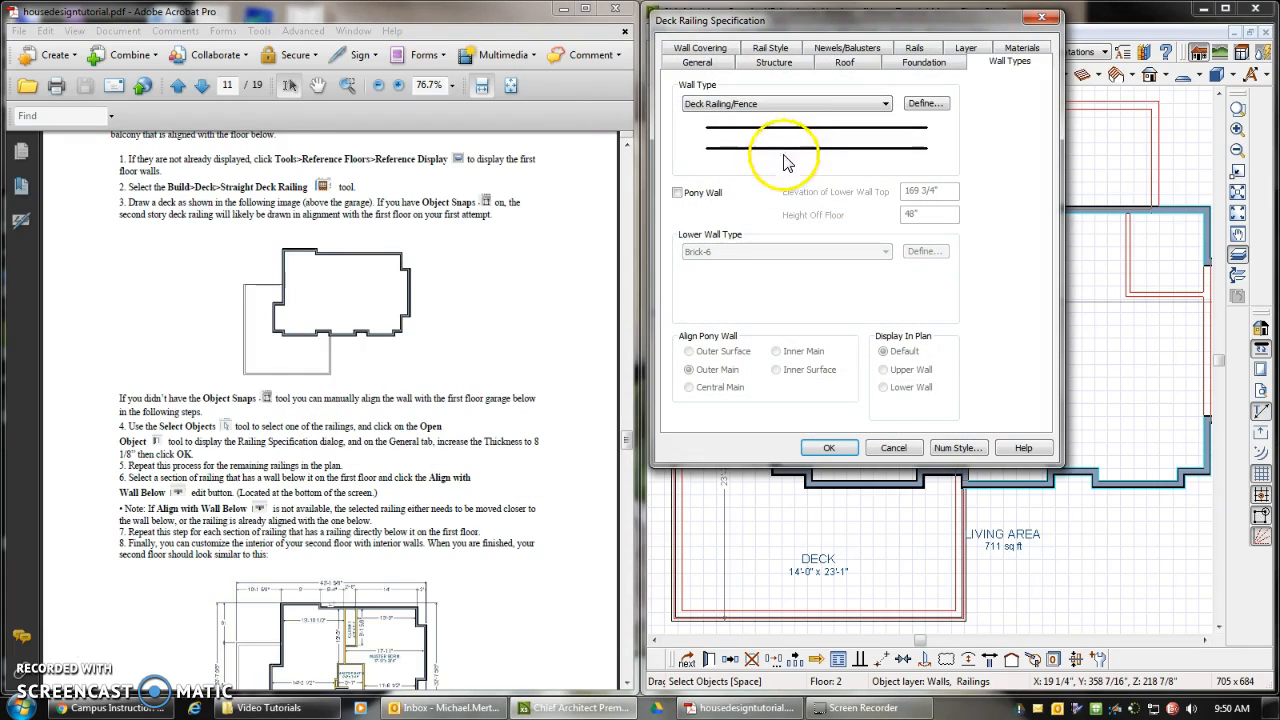
{"action": "left_click", "coordinate": [698, 63]}
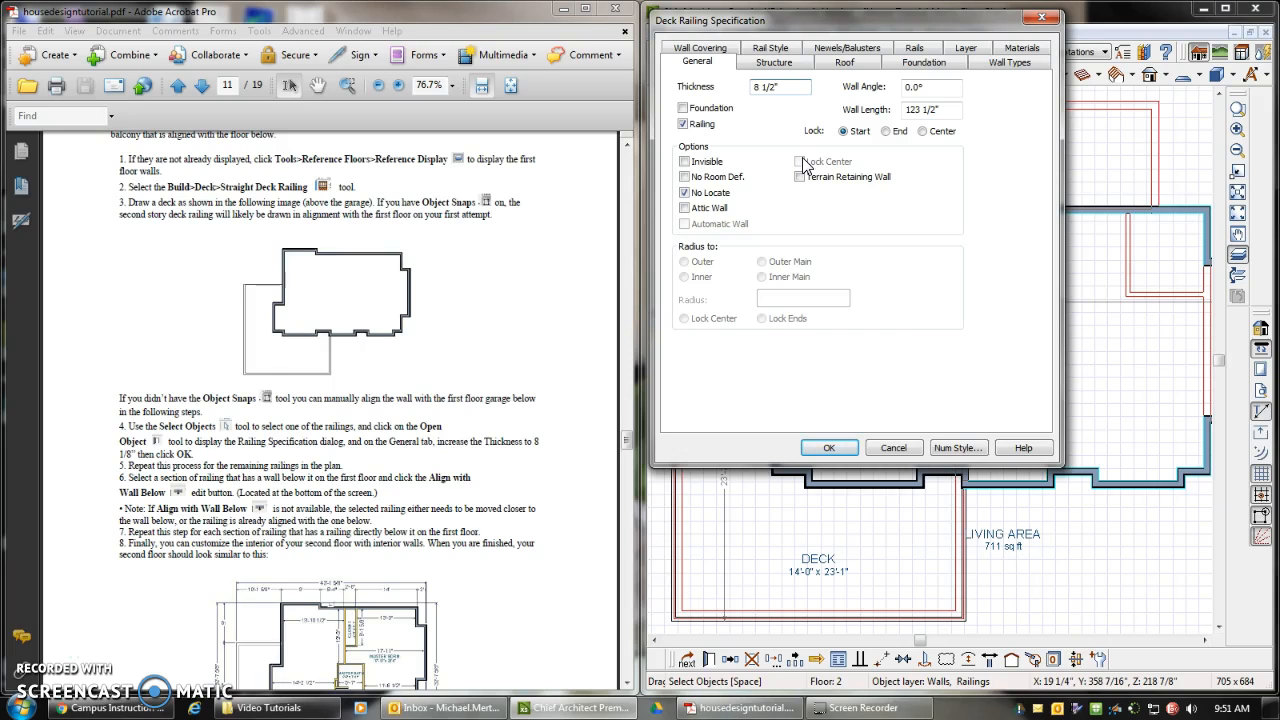
{"action": "left_click", "coordinate": [829, 447]}
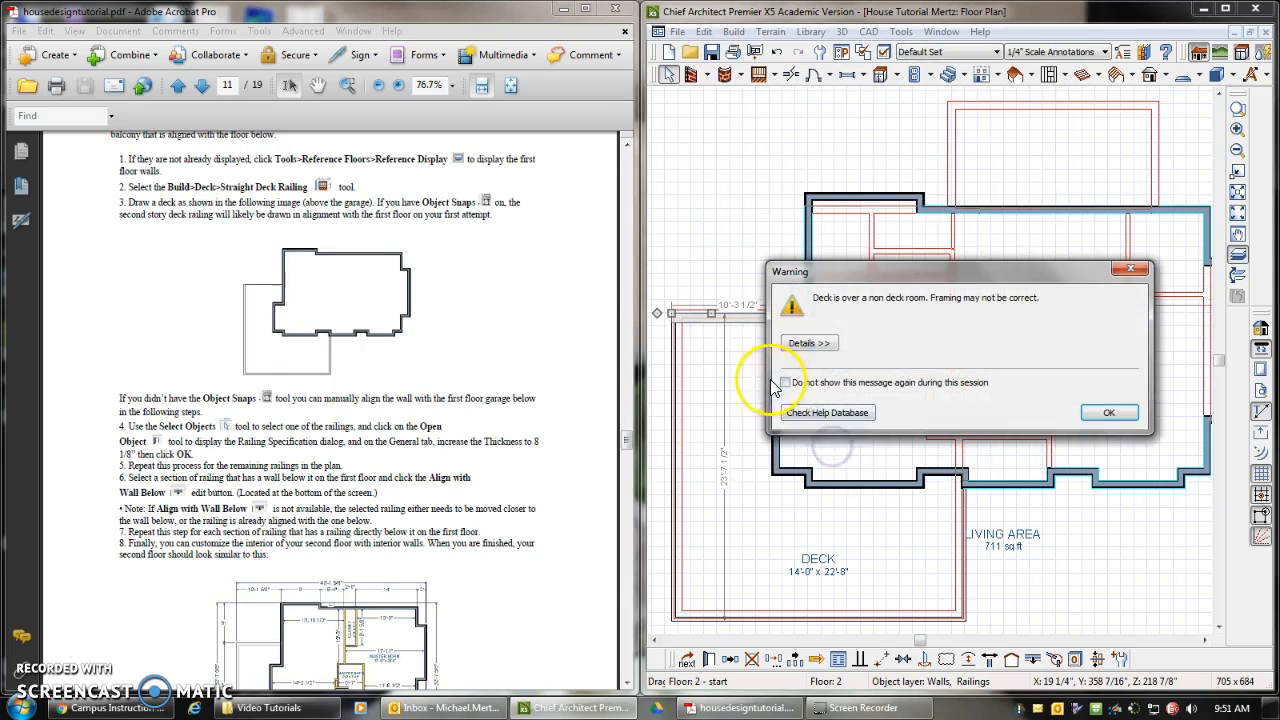
{"action": "left_click", "coordinate": [1110, 413]}
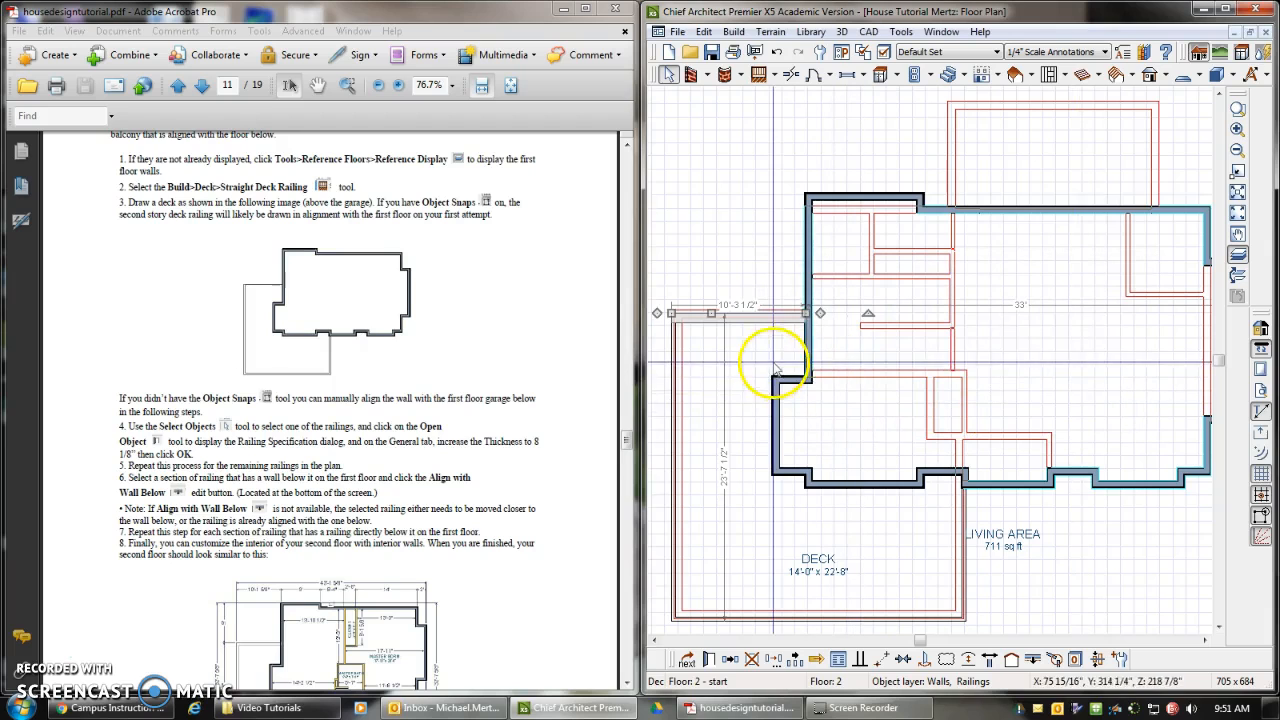
- Align the deck's north railing with the garage wall below it
{"action": "left_click_drag", "start_coordinate": [711, 314], "coordinate": [722, 314]}
{"action": "right_click", "coordinate": [727, 327]}
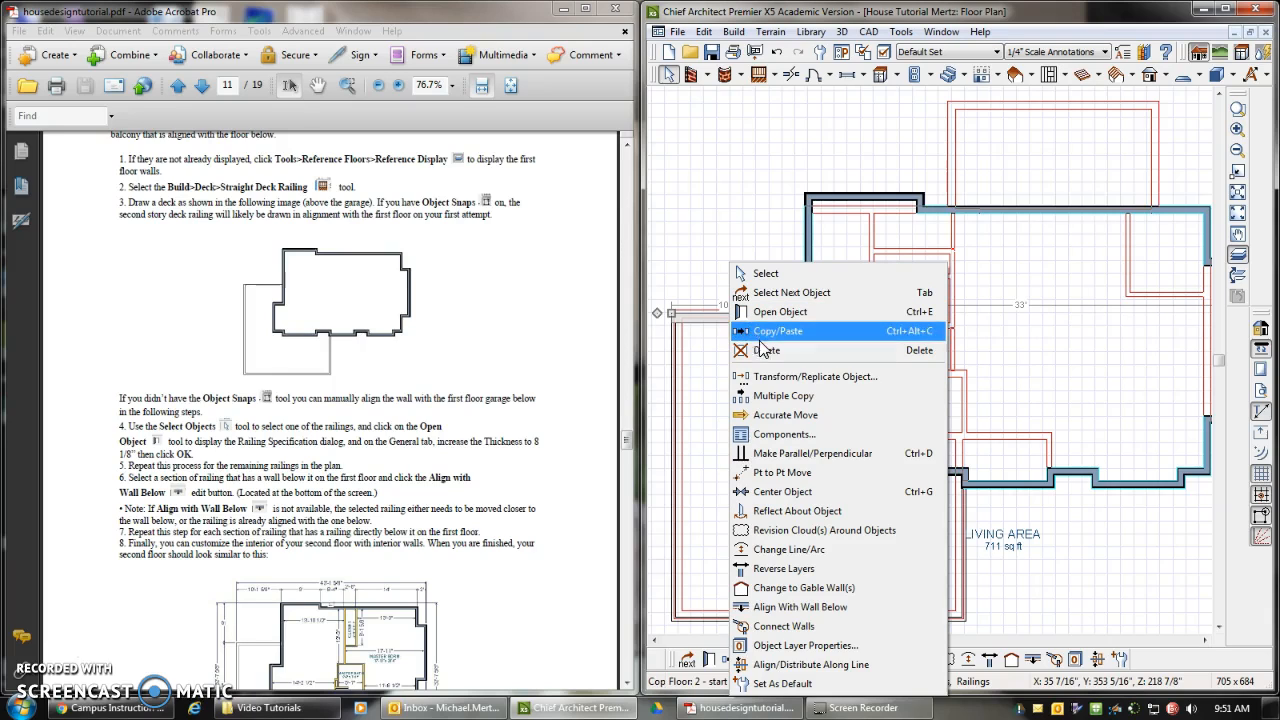
{"action": "left_click", "coordinate": [820, 609]}
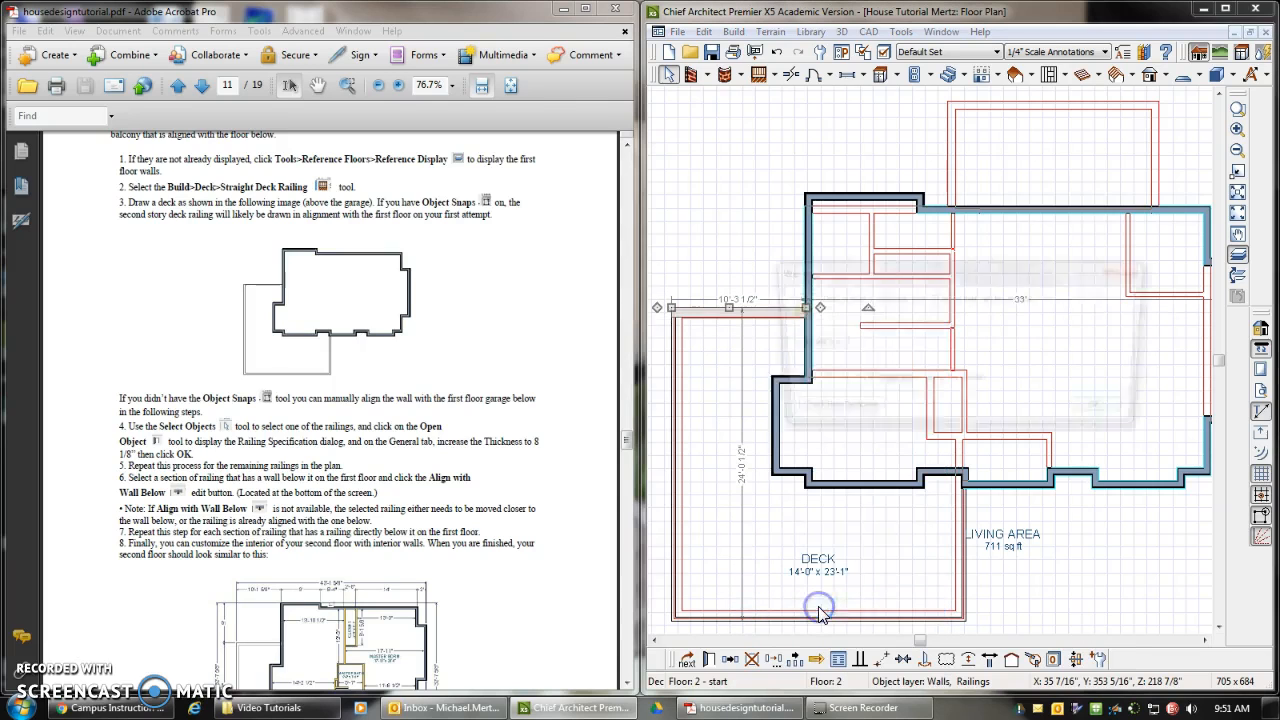
{"action": "left_click", "coordinate": [1108, 416]}
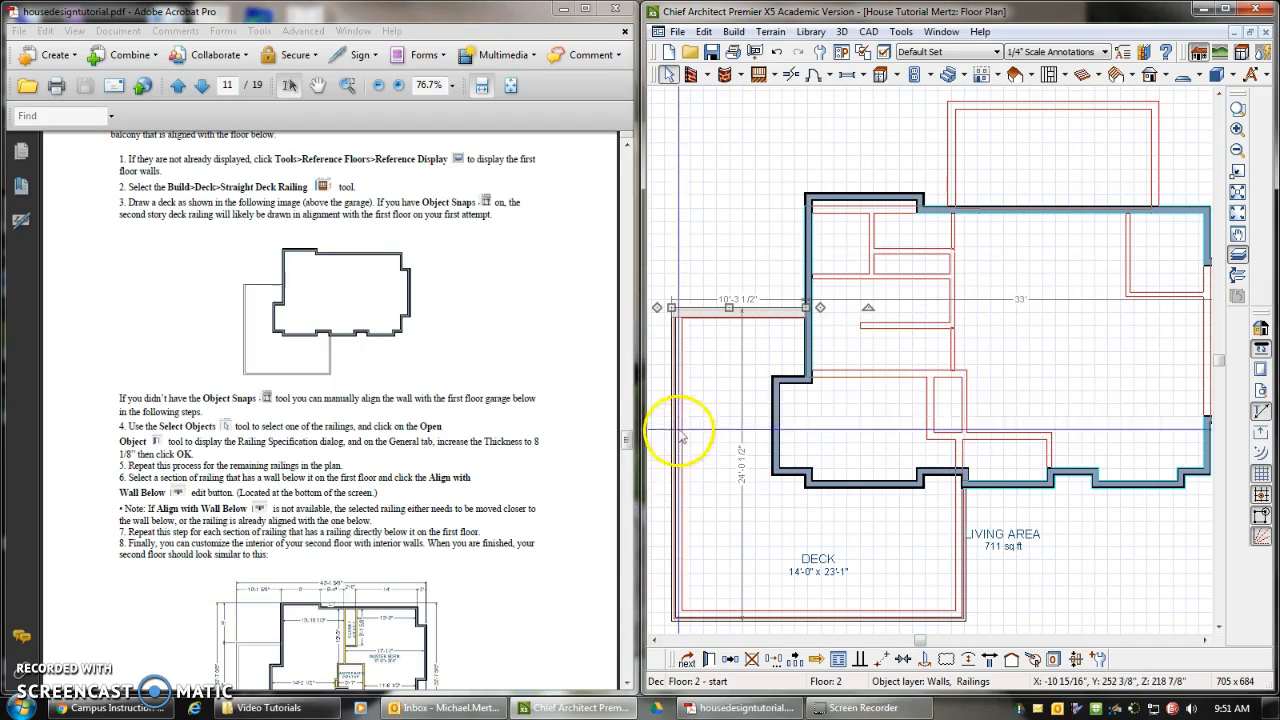
- Set the deck's west railing thickness to 8 1/2" and align that railing with the garage wall below
{"action": "double_click", "coordinate": [675, 400]}
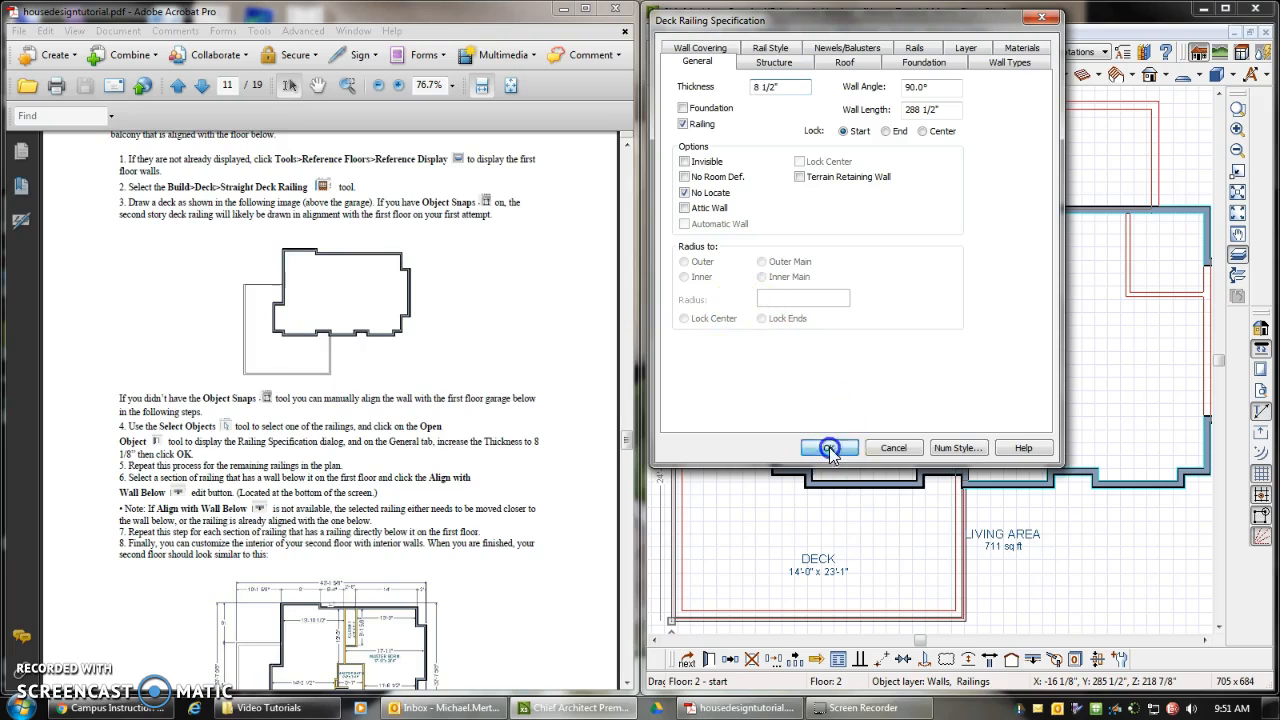
{"action": "left_click", "coordinate": [829, 447]}
{"action": "left_click", "coordinate": [1112, 413]}
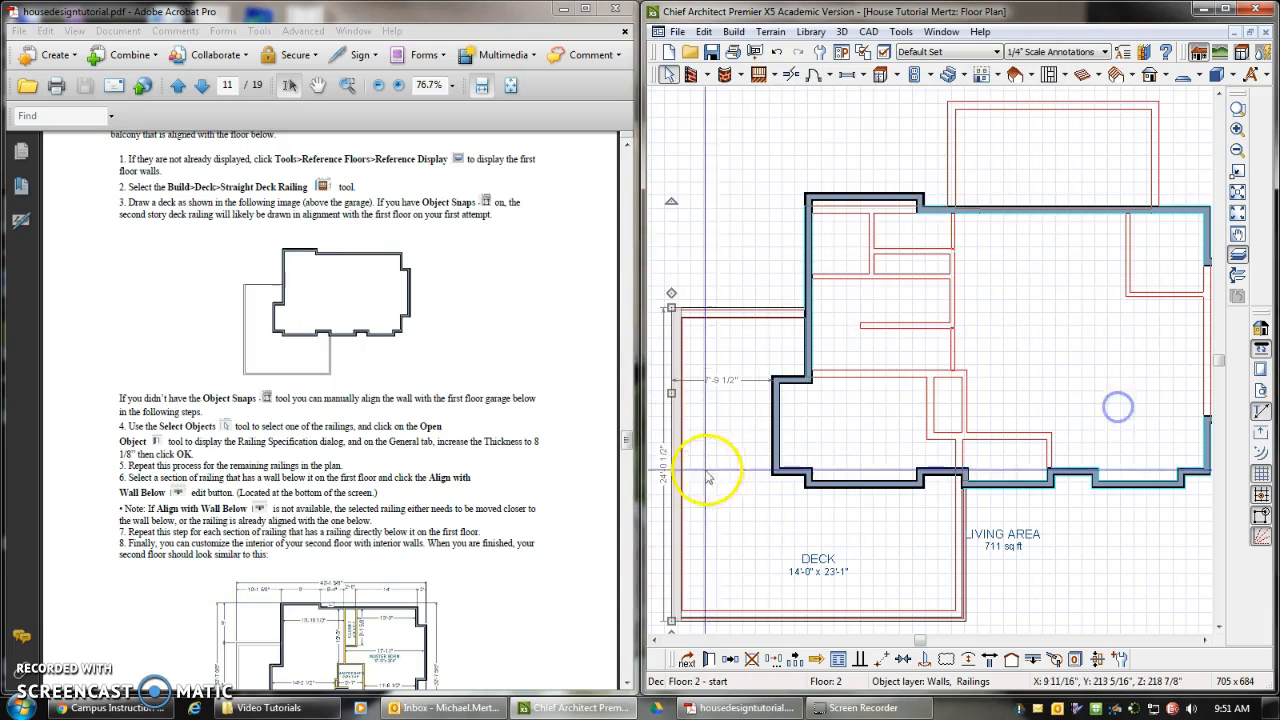
{"action": "right_click", "coordinate": [682, 460]}
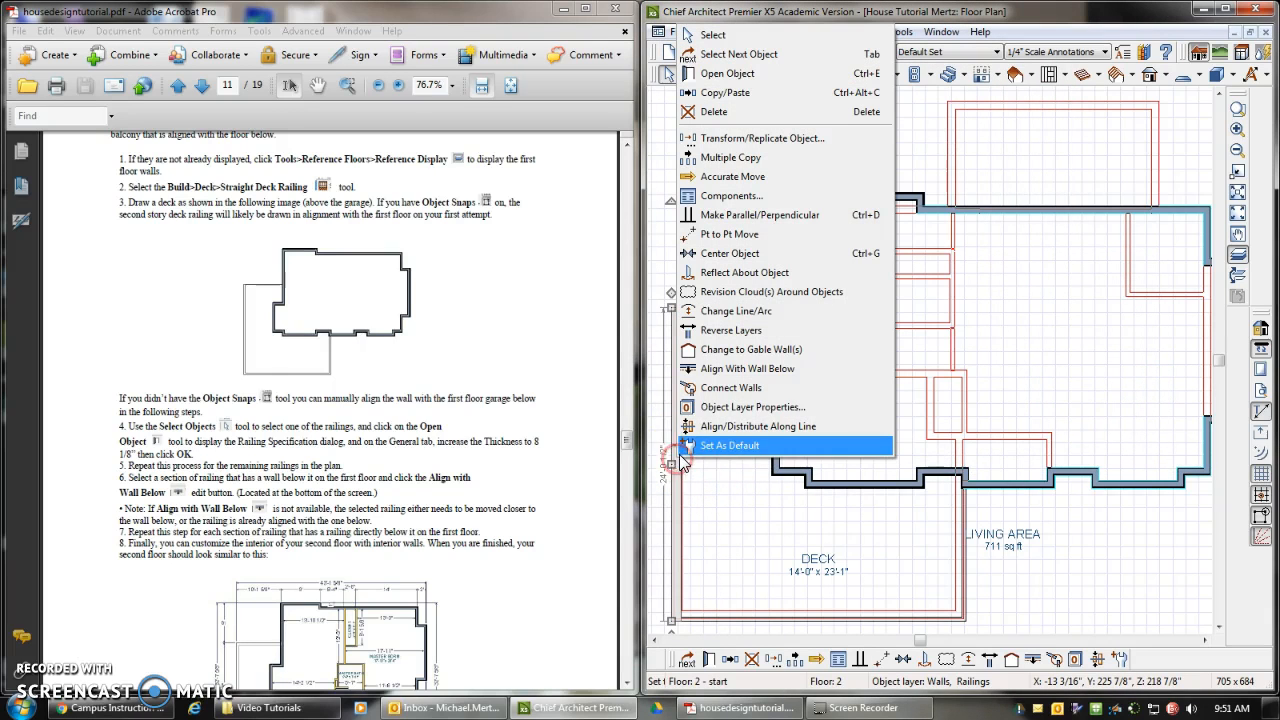
{"action": "left_click", "coordinate": [735, 368]}
{"action": "left_click", "coordinate": [1129, 413]}
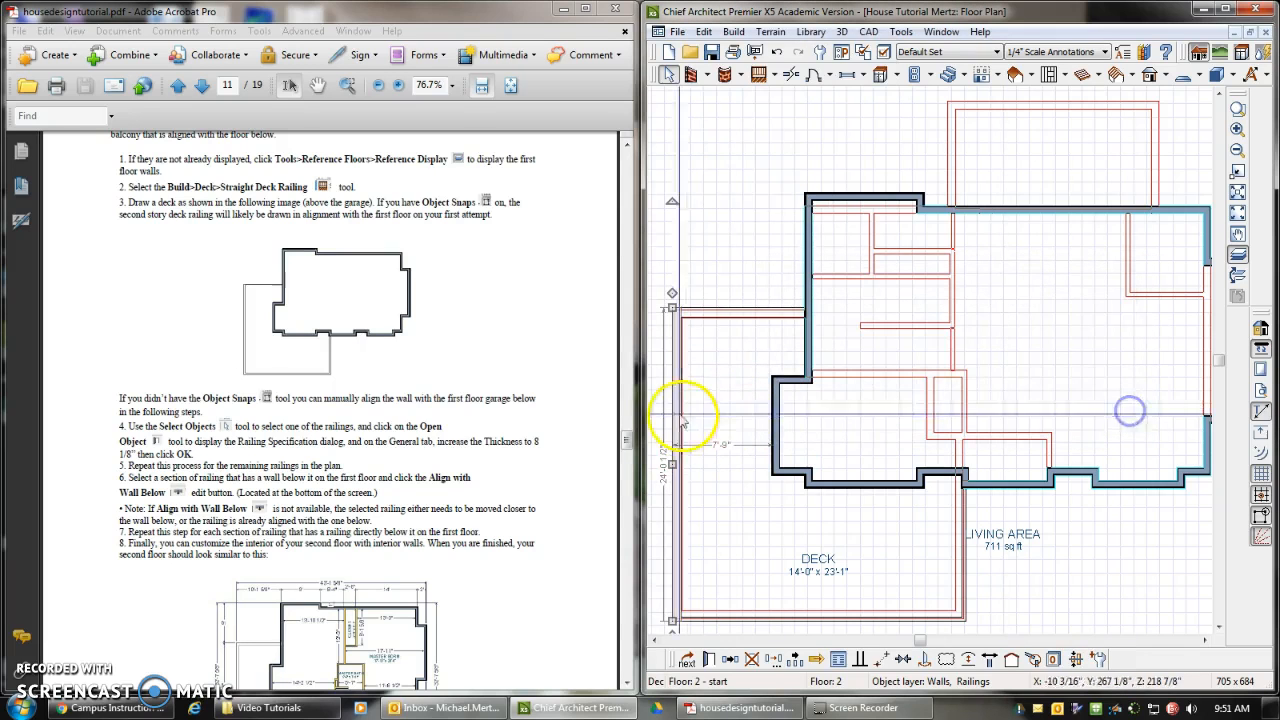
- Set the deck's south railing thickness to 8 1/2" and align that railing with the garage wall below
{"action": "left_click", "coordinate": [723, 391]}
{"action": "scroll", "coordinate": [720, 385], "scroll_direction": "down", "scroll_amount": 1}
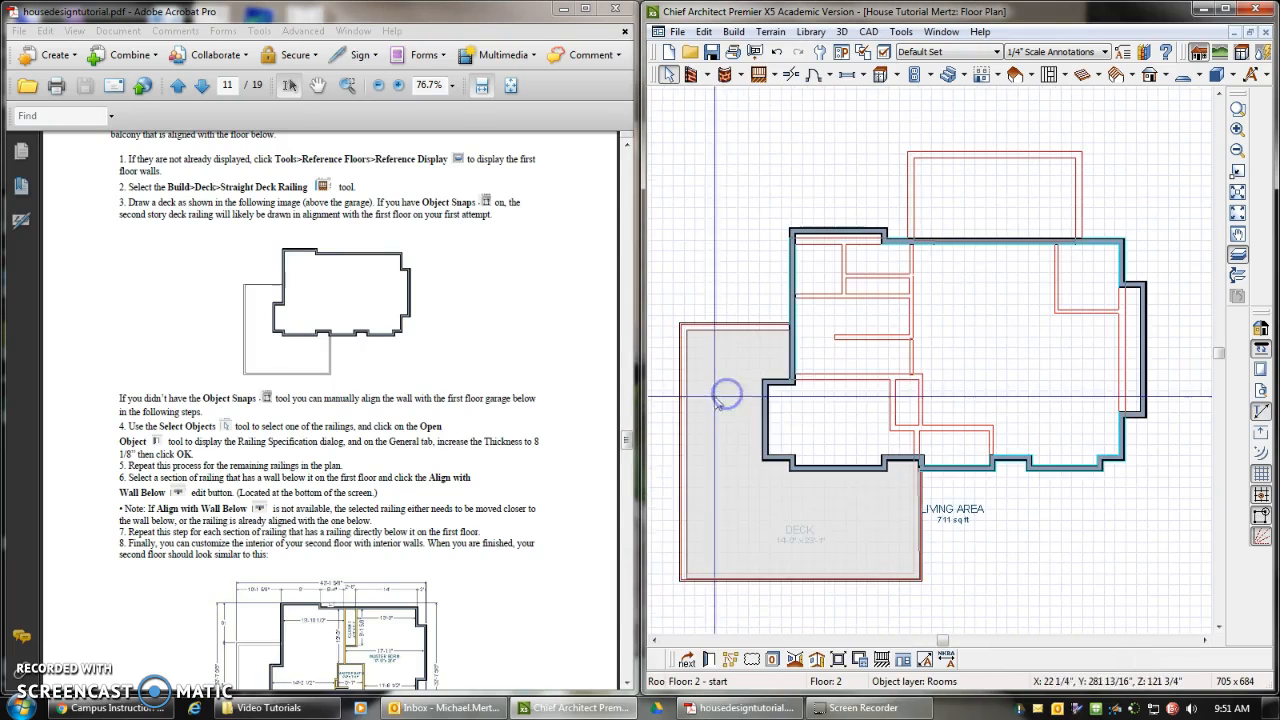
{"action": "left_click", "coordinate": [826, 581]}
{"action": "double_click", "coordinate": [828, 583]}
{"action": "left_click", "coordinate": [765, 92]}
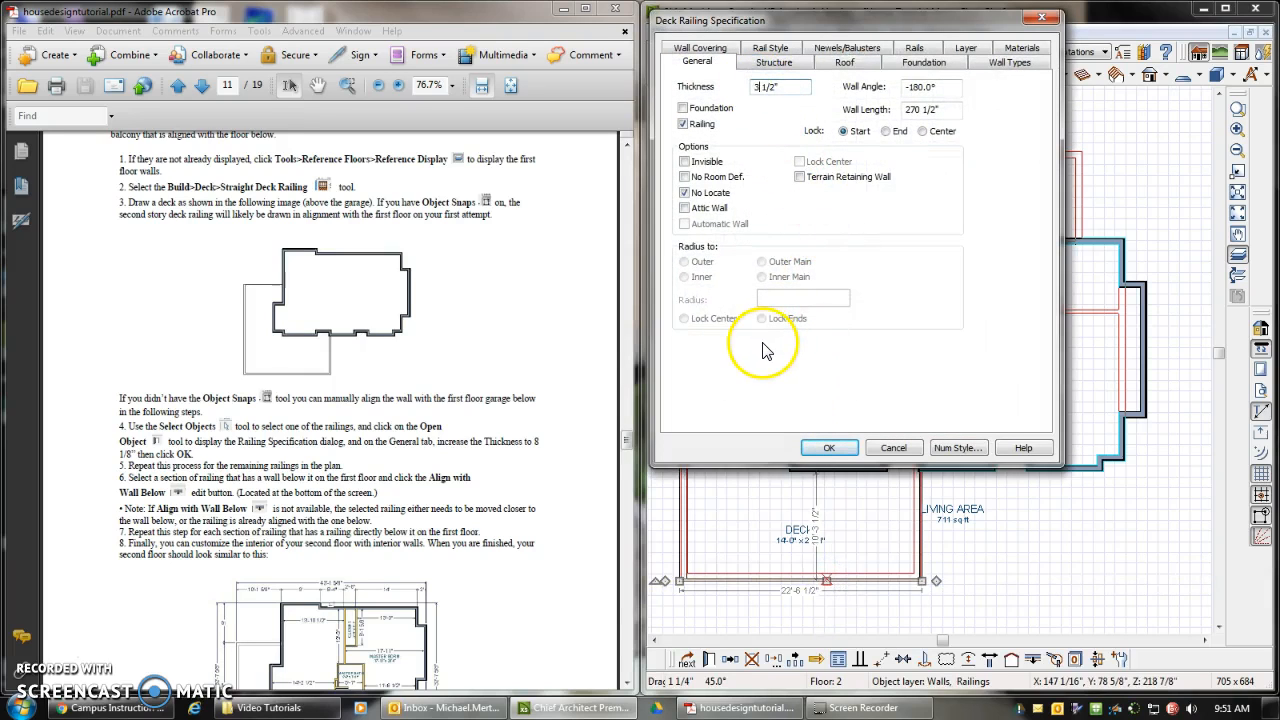
{"action": "left_click", "coordinate": [839, 450]}
{"action": "left_click", "coordinate": [1122, 408]}
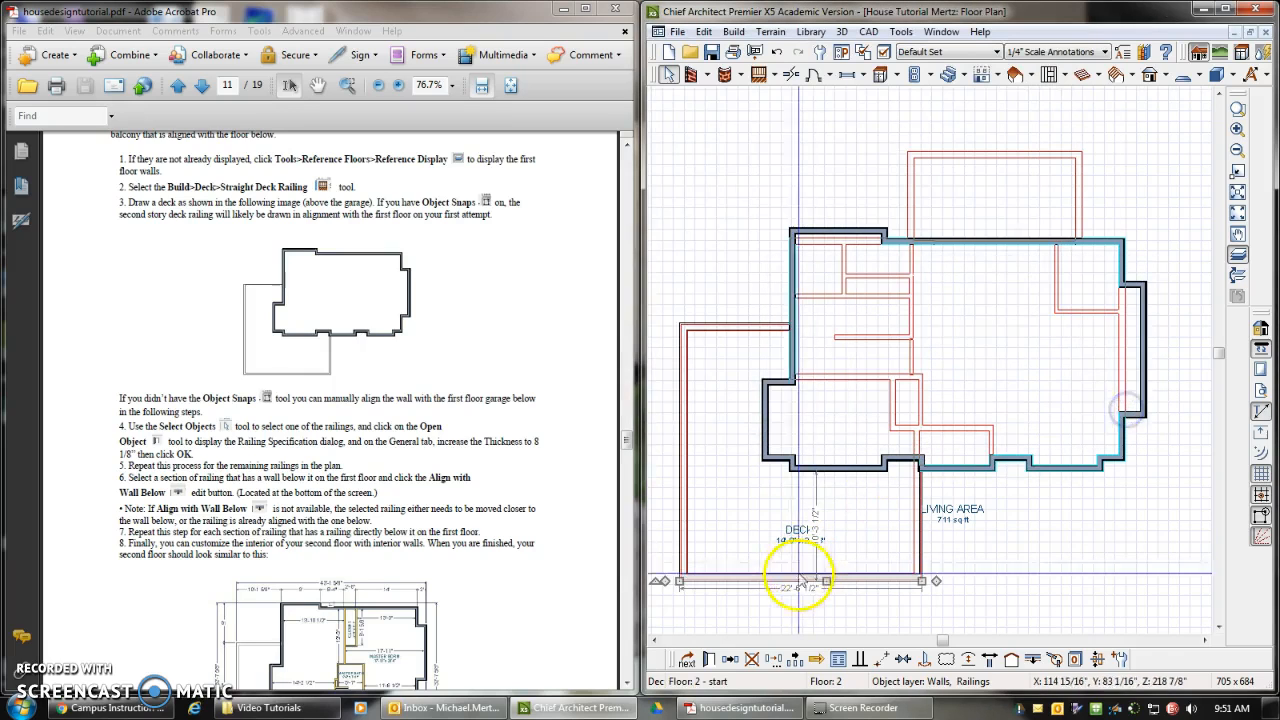
{"action": "left_click", "coordinate": [798, 580]}
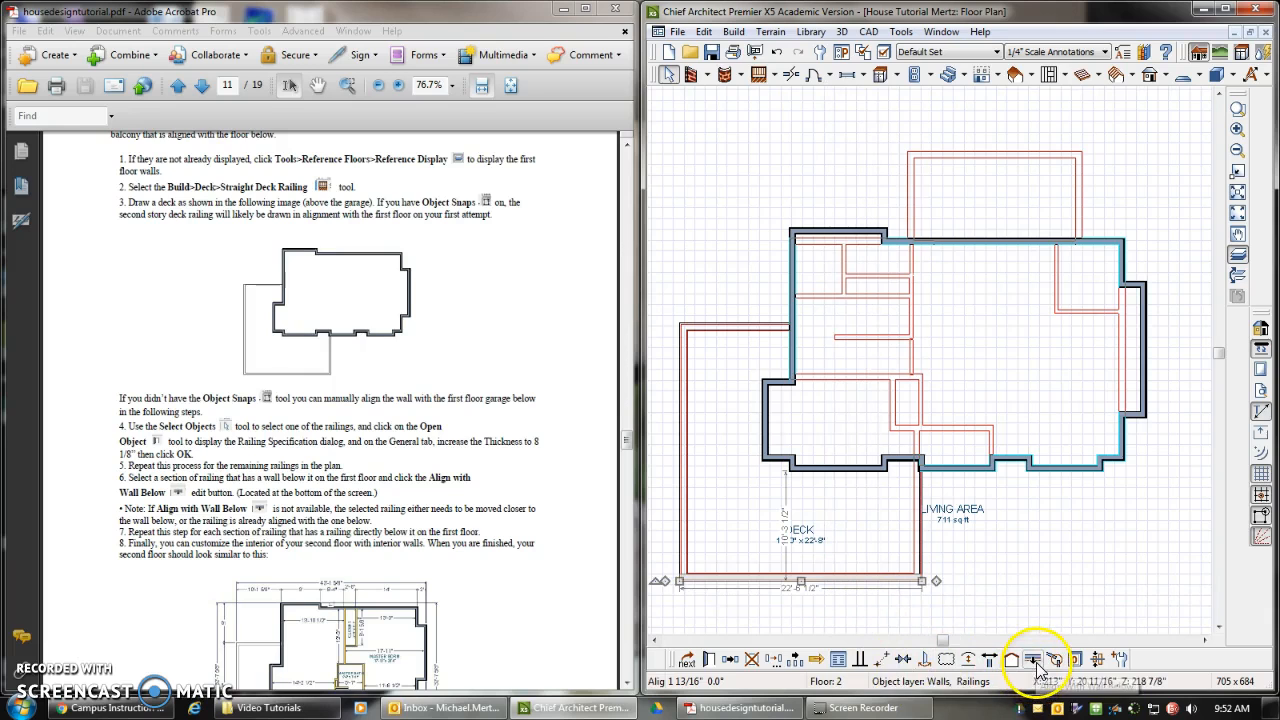
{"action": "left_click", "coordinate": [1036, 662]}
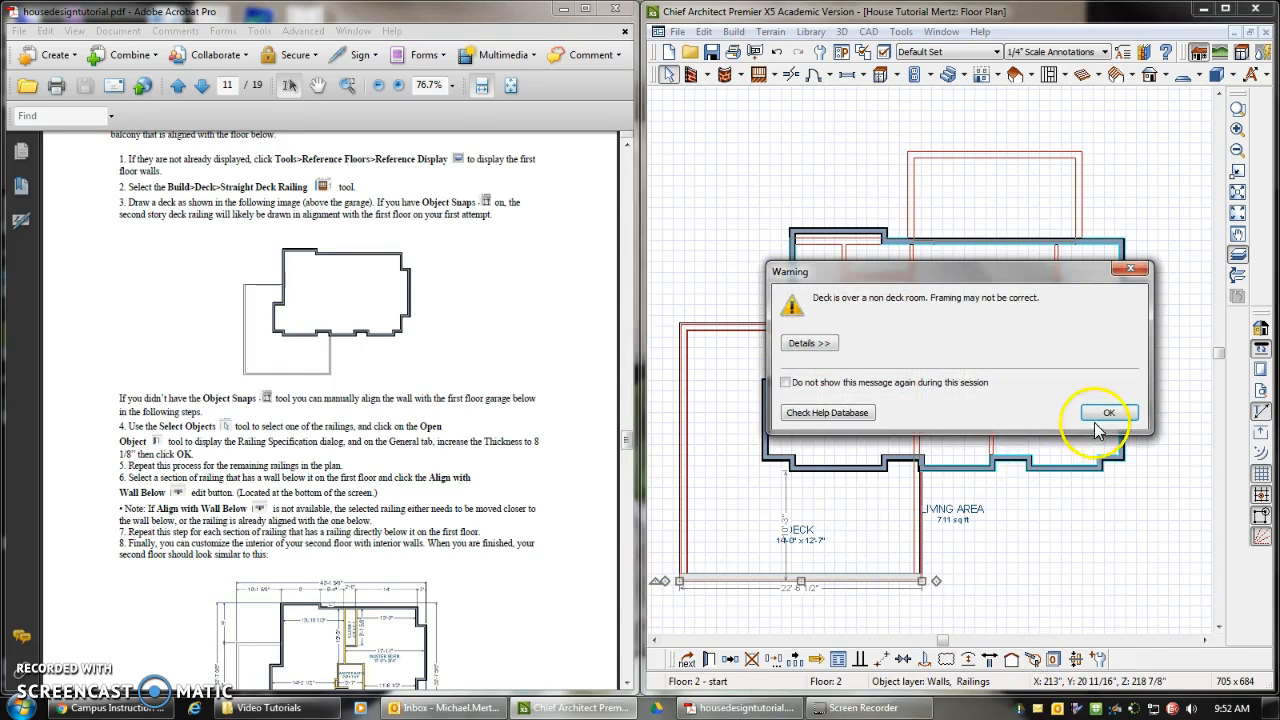
{"action": "left_click", "coordinate": [1106, 408]}
- Set the deck's east railing thickness to 8 1/2" and align that railing with the garage wall below
{"action": "double_click", "coordinate": [921, 531]}
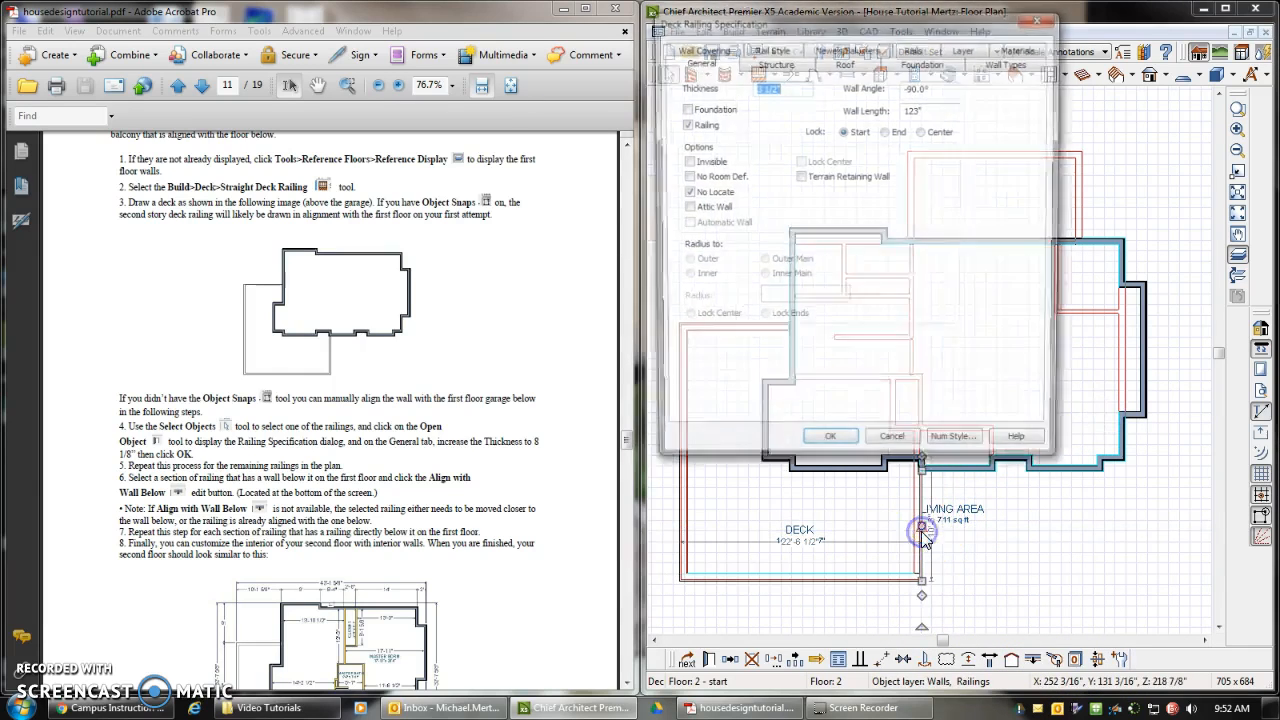
{"action": "left_click", "coordinate": [761, 89]}
{"action": "key", "text": "BackSpace"}
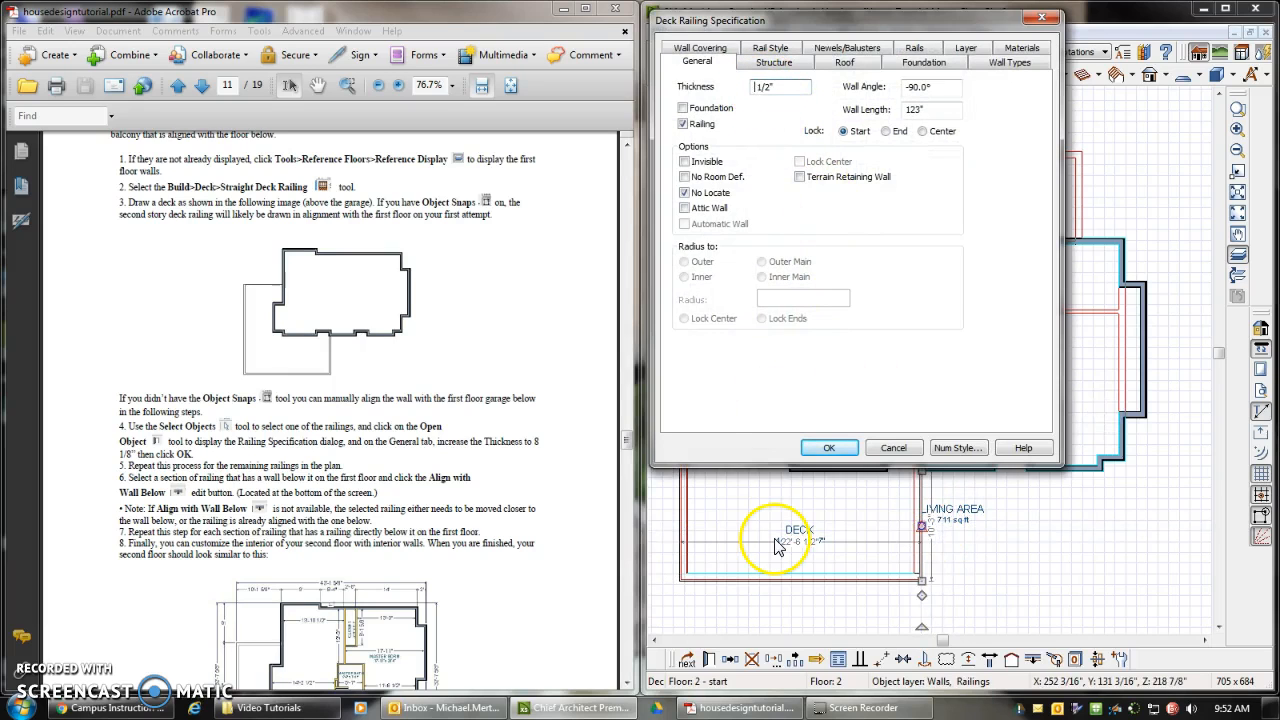
{"action": "left_click", "coordinate": [829, 447]}
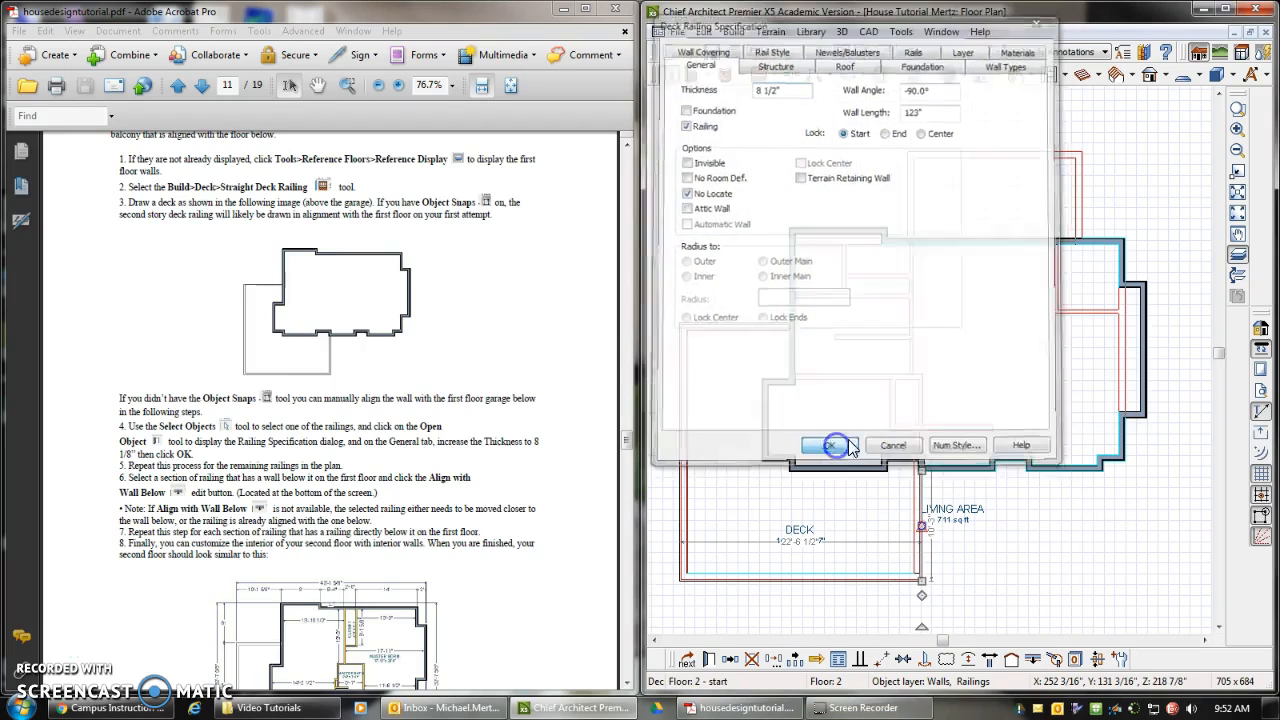
{"action": "left_click", "coordinate": [1090, 413]}
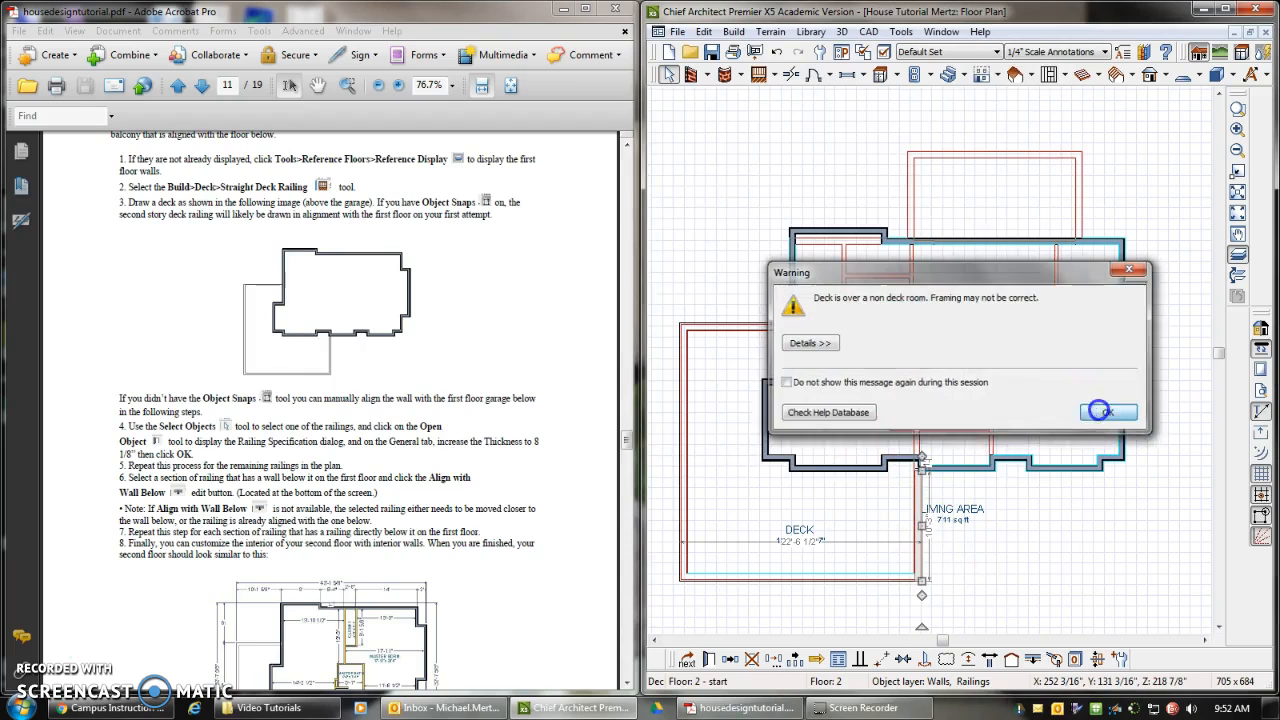
{"action": "left_click", "coordinate": [1033, 660]}
{"action": "left_click", "coordinate": [1100, 418]}
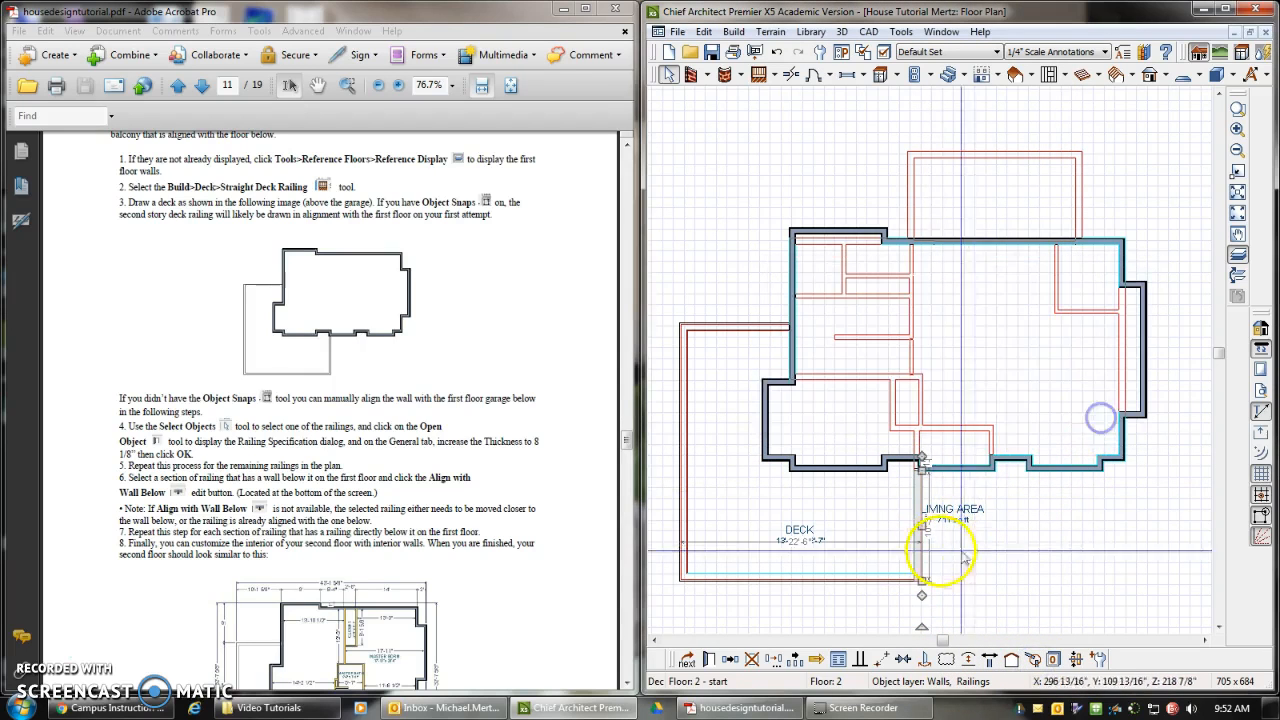
{"action": "left_click", "coordinate": [1020, 560]}
{"action": "scroll", "coordinate": [807, 508], "scroll_direction": "down", "scroll_amount": 1}
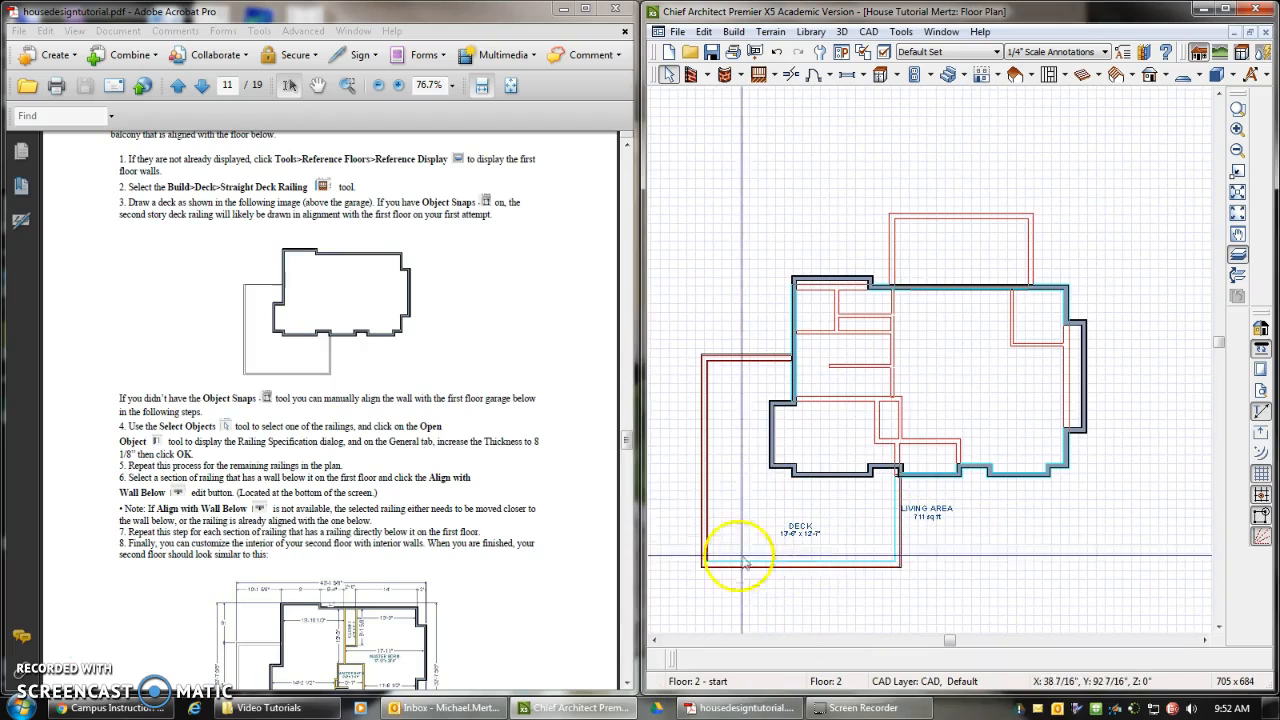
- Examine an enlarged view of the tutorial PDF's second-floor plan for the closet, master bedroom and master bath wall layout and dimensions
{"action": "left_click", "coordinate": [466, 514]}
{"action": "scroll", "coordinate": [466, 514], "scroll_direction": "down", "scroll_amount": 5}
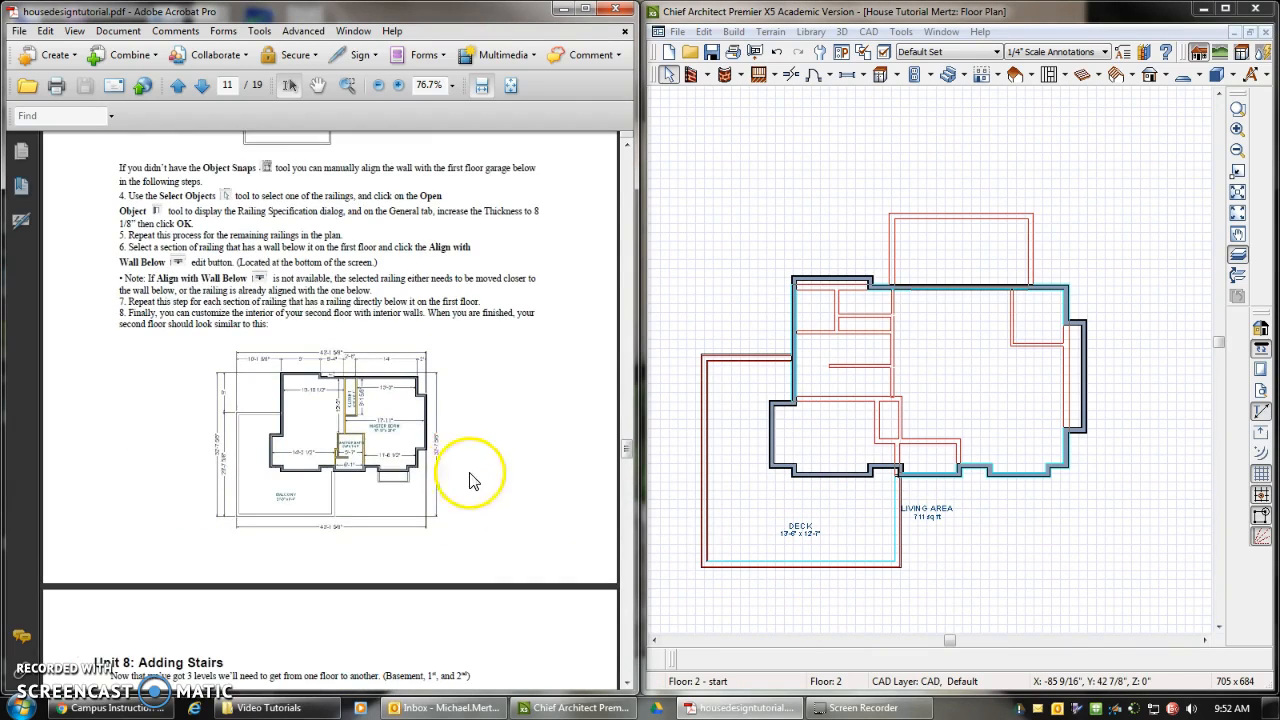
{"action": "scroll", "coordinate": [472, 480], "scroll_direction": "down", "scroll_amount": 1}
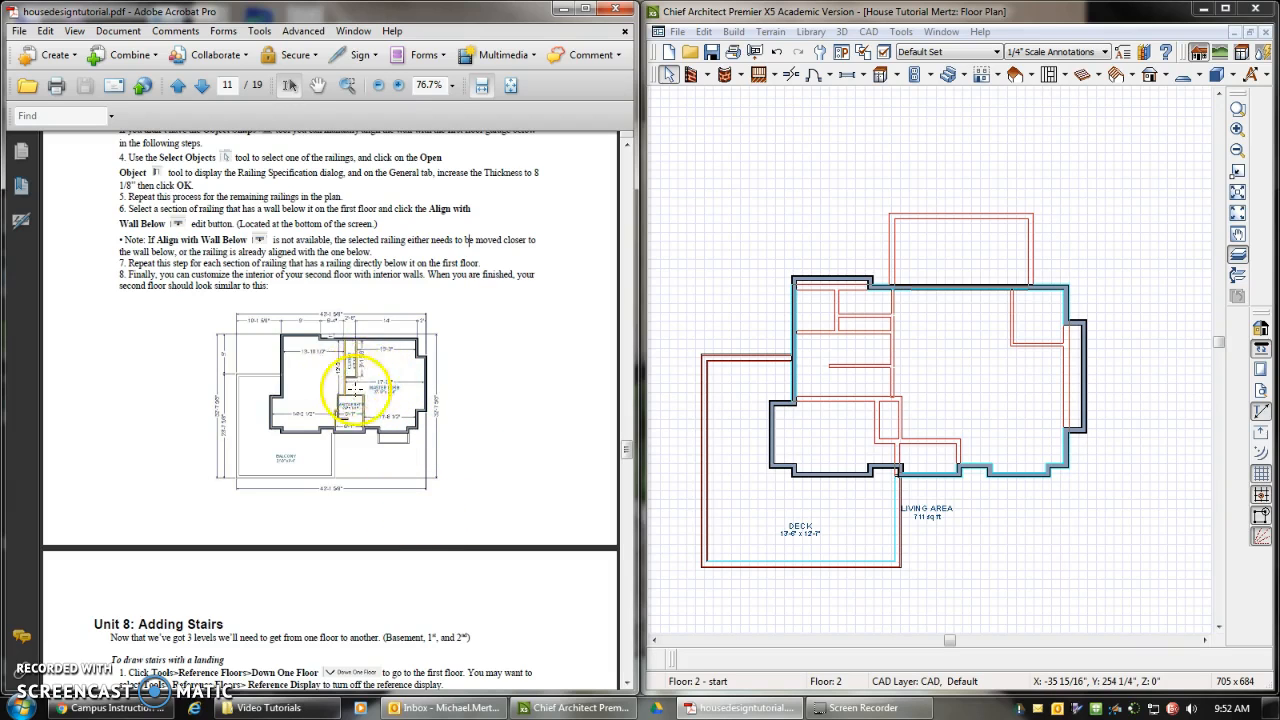
{"action": "left_click", "coordinate": [338, 379]}
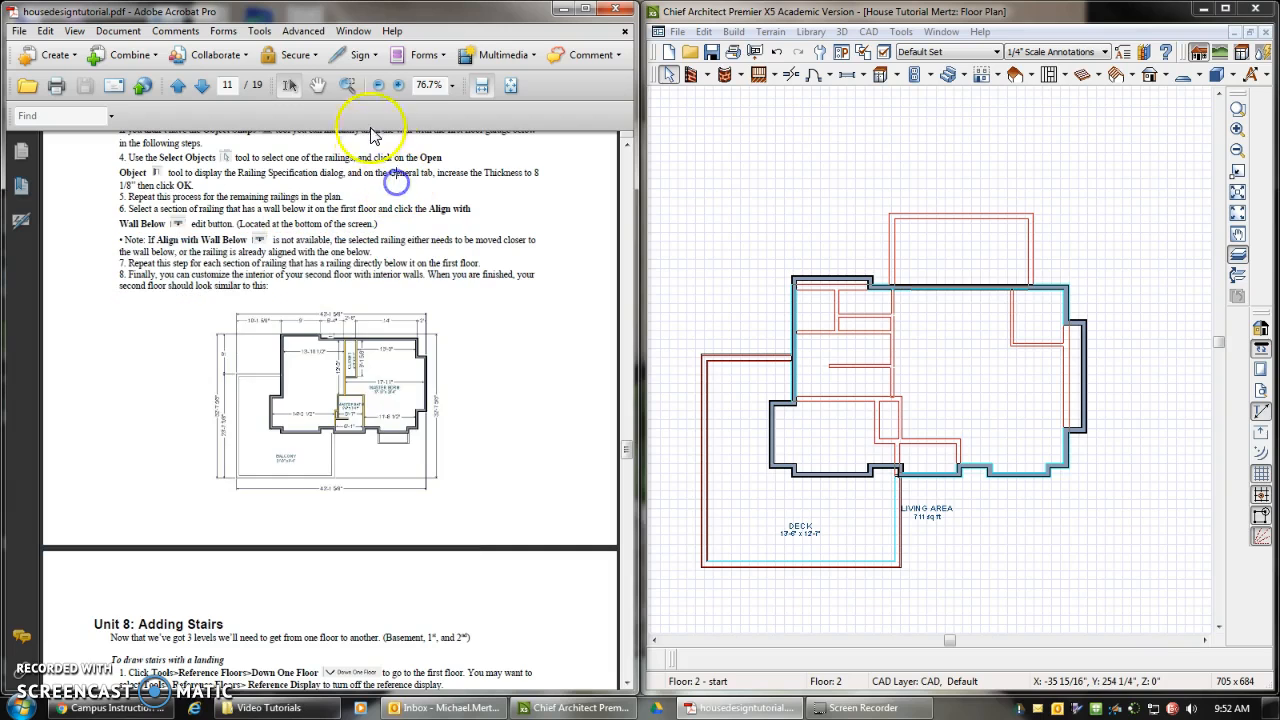
{"action": "left_click", "coordinate": [348, 88]}
{"action": "left_click", "coordinate": [337, 366]}
{"action": "left_click", "coordinate": [337, 364]}
{"action": "left_click", "coordinate": [340, 400]}
{"action": "left_click", "coordinate": [348, 488]}
{"action": "left_click", "coordinate": [334, 405]}
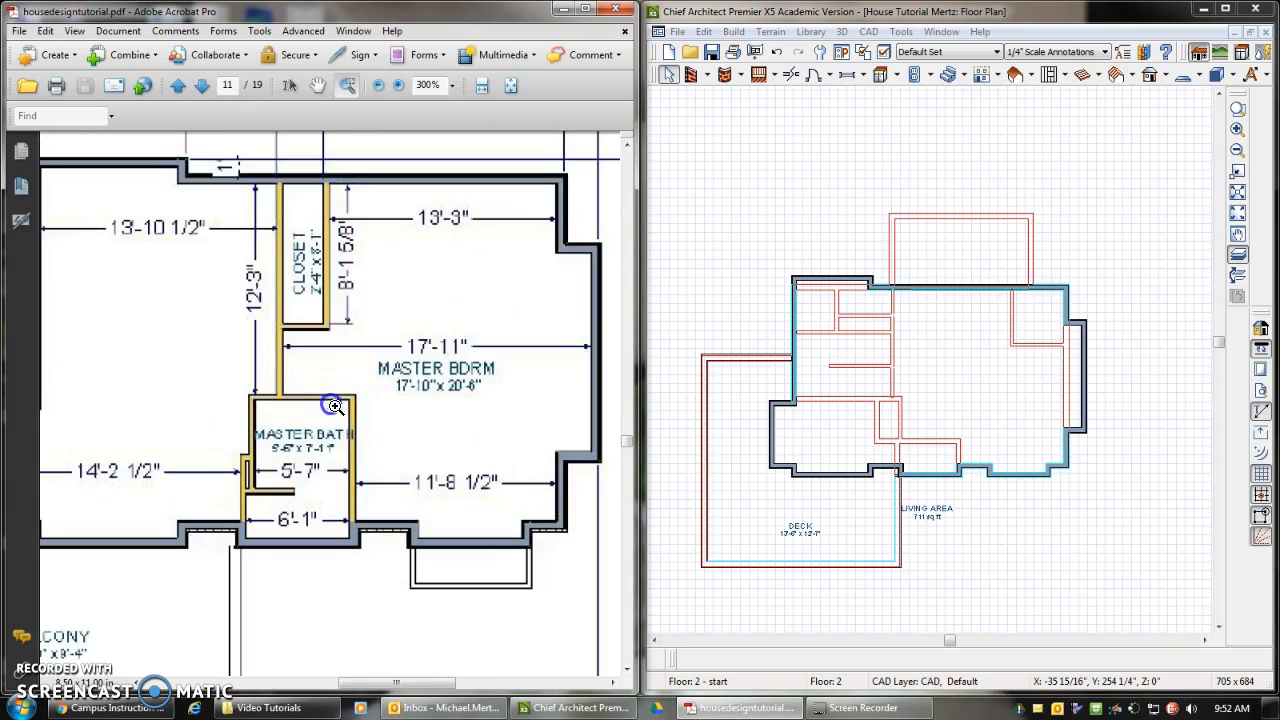
{"action": "scroll", "coordinate": [410, 345], "scroll_direction": "down", "scroll_amount": 1}
{"action": "left_click", "coordinate": [281, 440]}
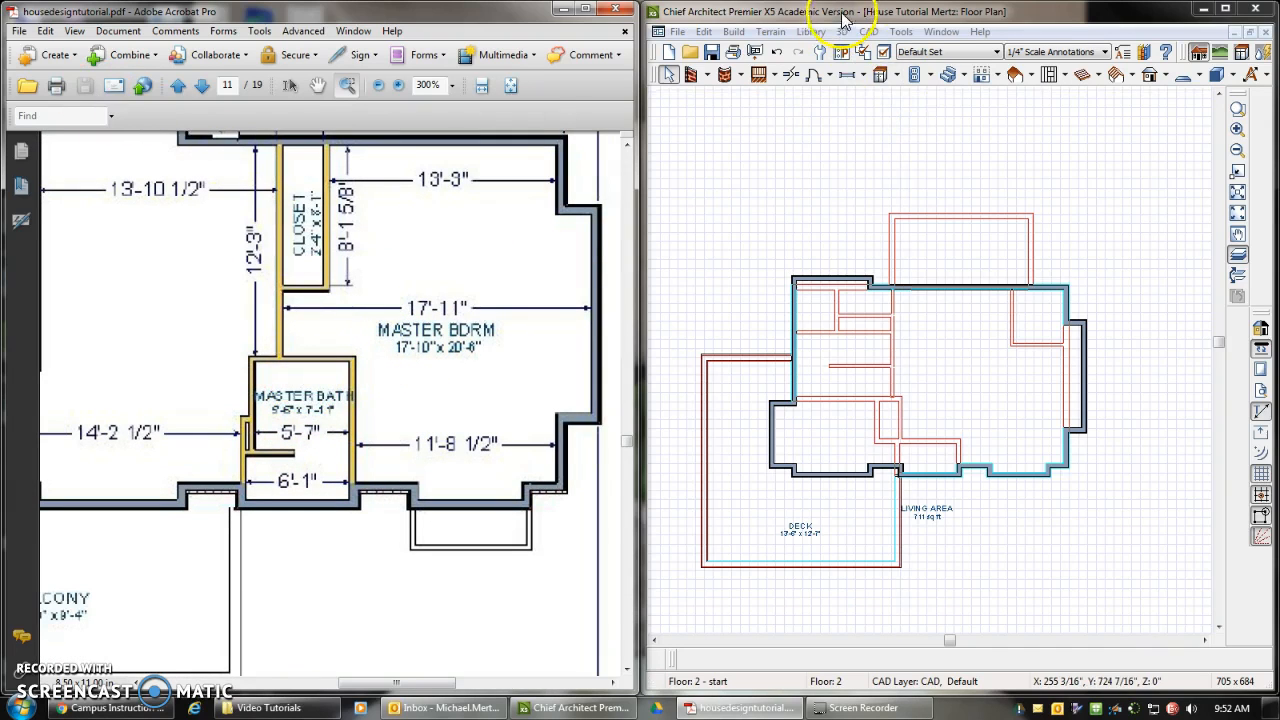
- In Chief Architect, draw a straight interior wall south from the north exterior wall, with a closet about 3'-2" wide and 7'-4" long on its east side
{"action": "left_click", "coordinate": [845, 14]}
{"action": "left_click", "coordinate": [709, 75]}
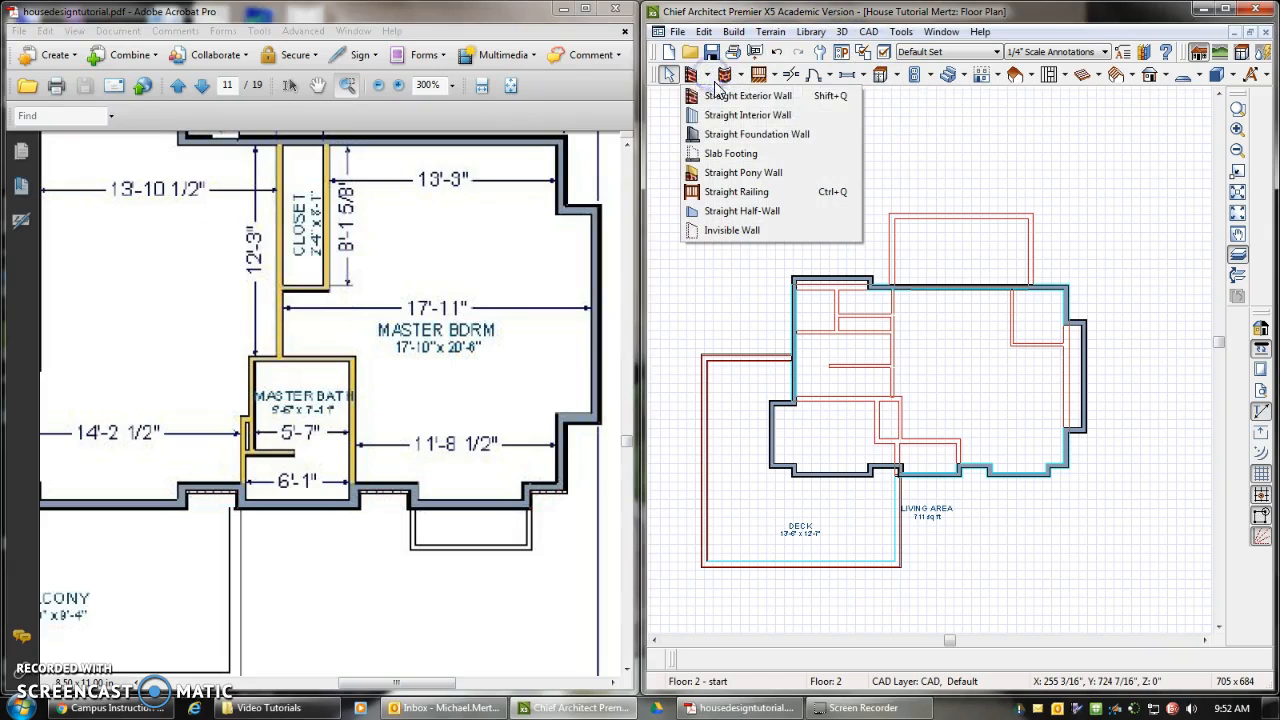
{"action": "left_click", "coordinate": [733, 116]}
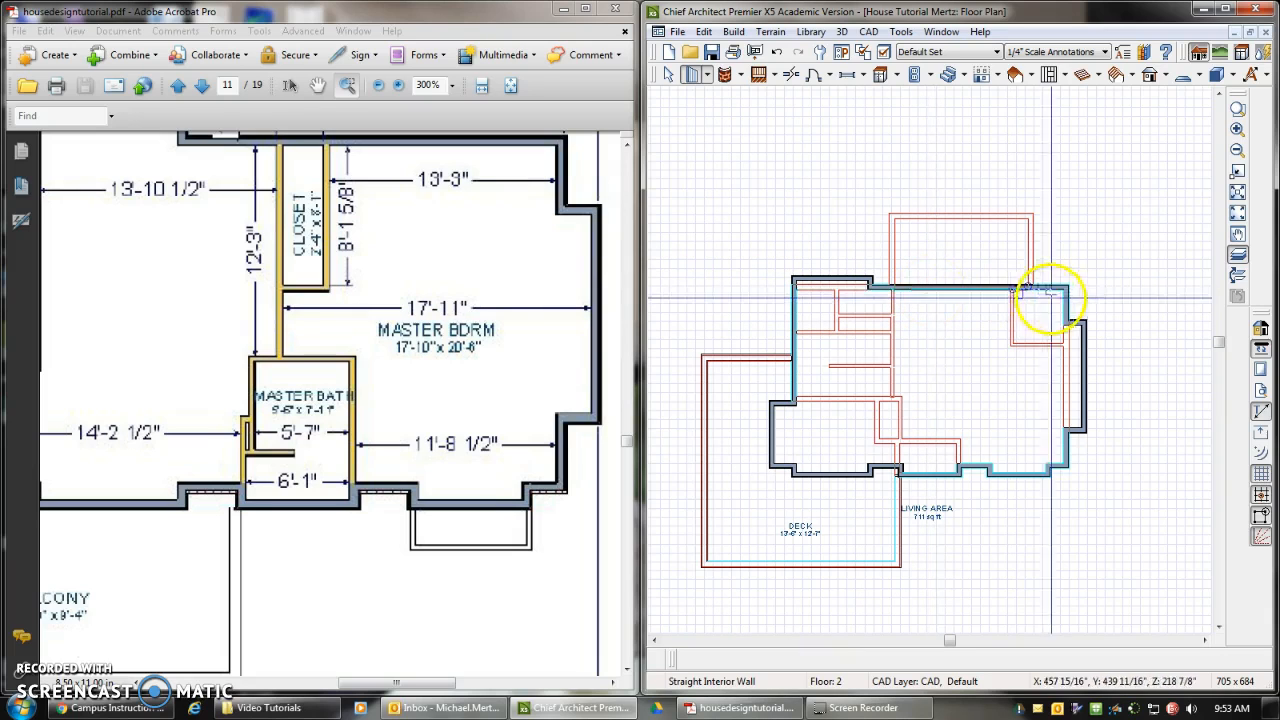
{"action": "left_click_drag", "start_coordinate": [937, 288], "coordinate": [932, 418]}
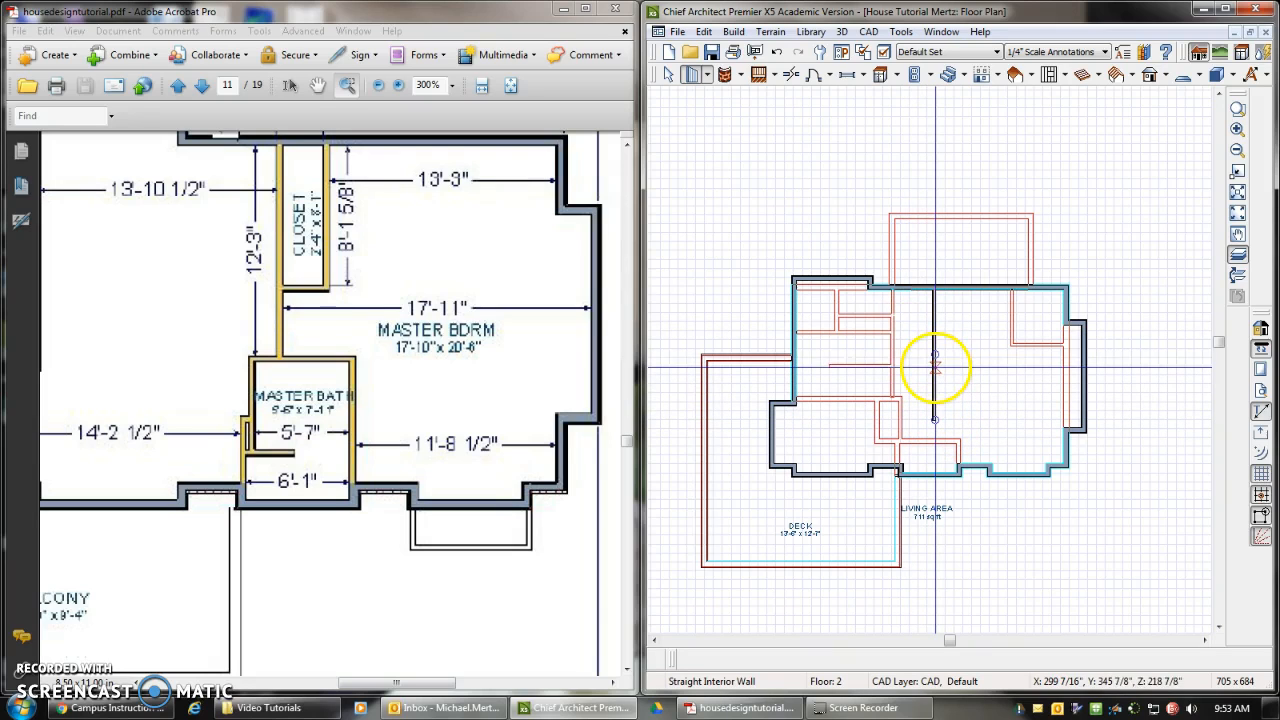
{"action": "mouse_move", "coordinate": [937, 347]}
{"action": "left_mouse_down"}
{"action": "mouse_move", "coordinate": [963, 343]}
{"action": "mouse_move", "coordinate": [955, 352]}
{"action": "mouse_move", "coordinate": [964, 253]}
{"action": "left_mouse_up"}
{"action": "scroll", "coordinate": [959, 353], "scroll_direction": "up", "scroll_amount": 4}
{"action": "scroll", "coordinate": [995, 390], "scroll_direction": "down", "scroll_amount": 2}
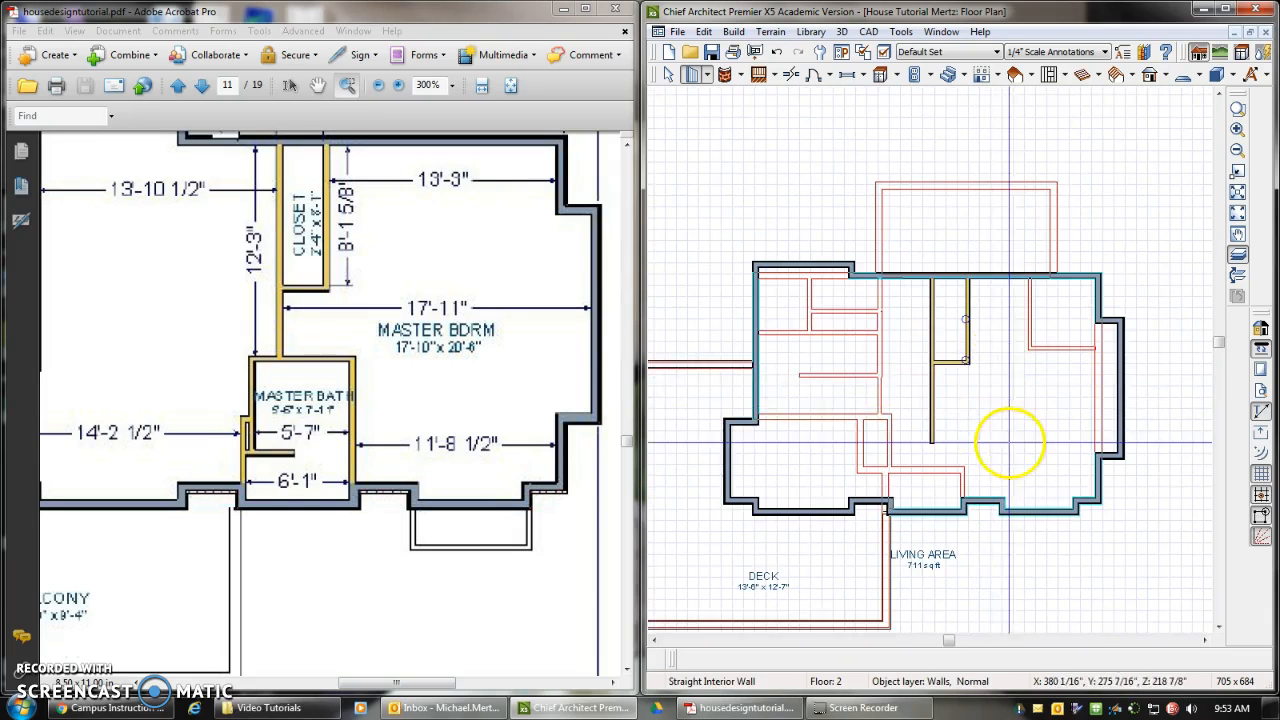
- Delete the closet's east wall and redraw it from the closet's south wall up to the north exterior wall
{"action": "scroll", "coordinate": [963, 309], "scroll_direction": "up", "scroll_amount": 4}
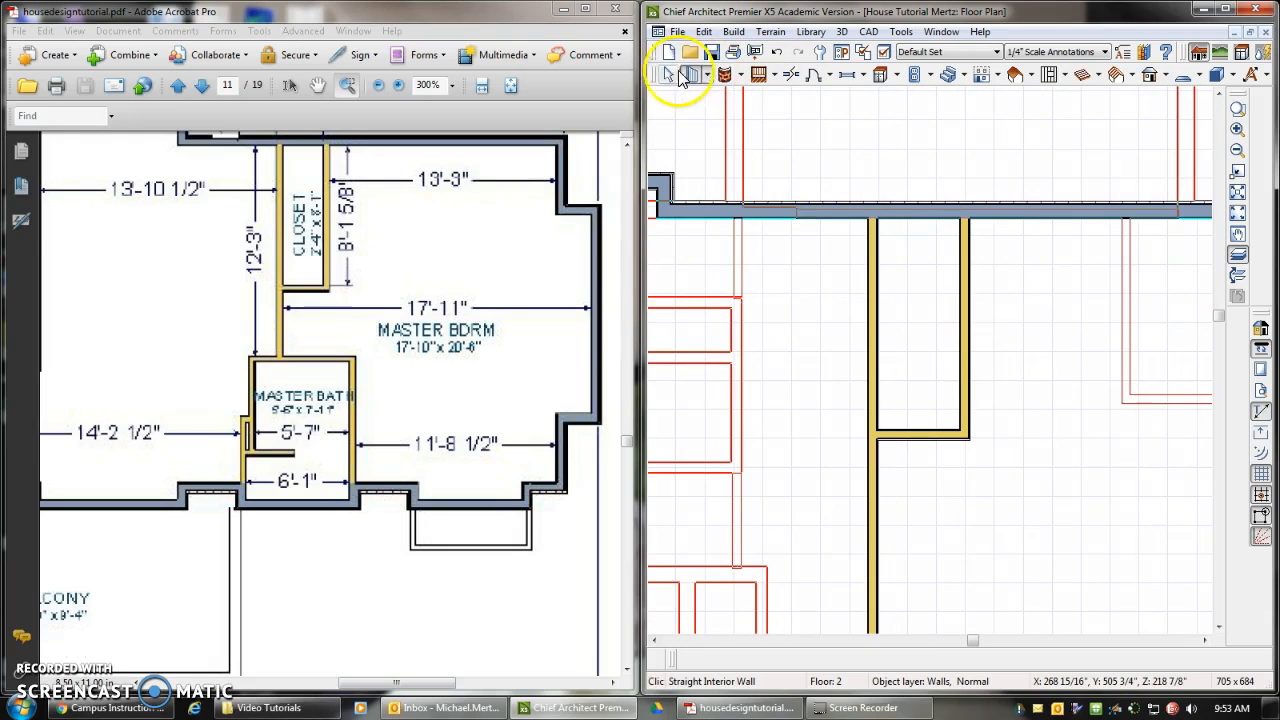
{"action": "left_click", "coordinate": [671, 76]}
{"action": "left_click", "coordinate": [962, 312]}
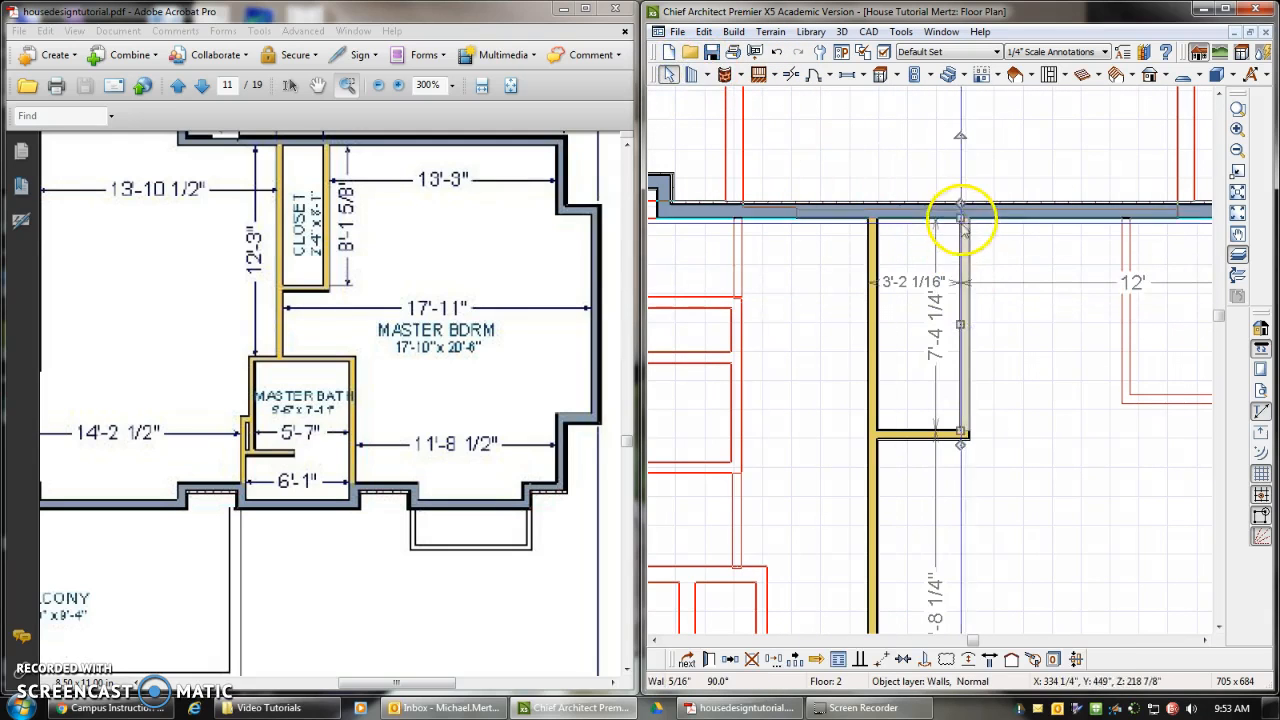
{"action": "key", "text": "Delete"}
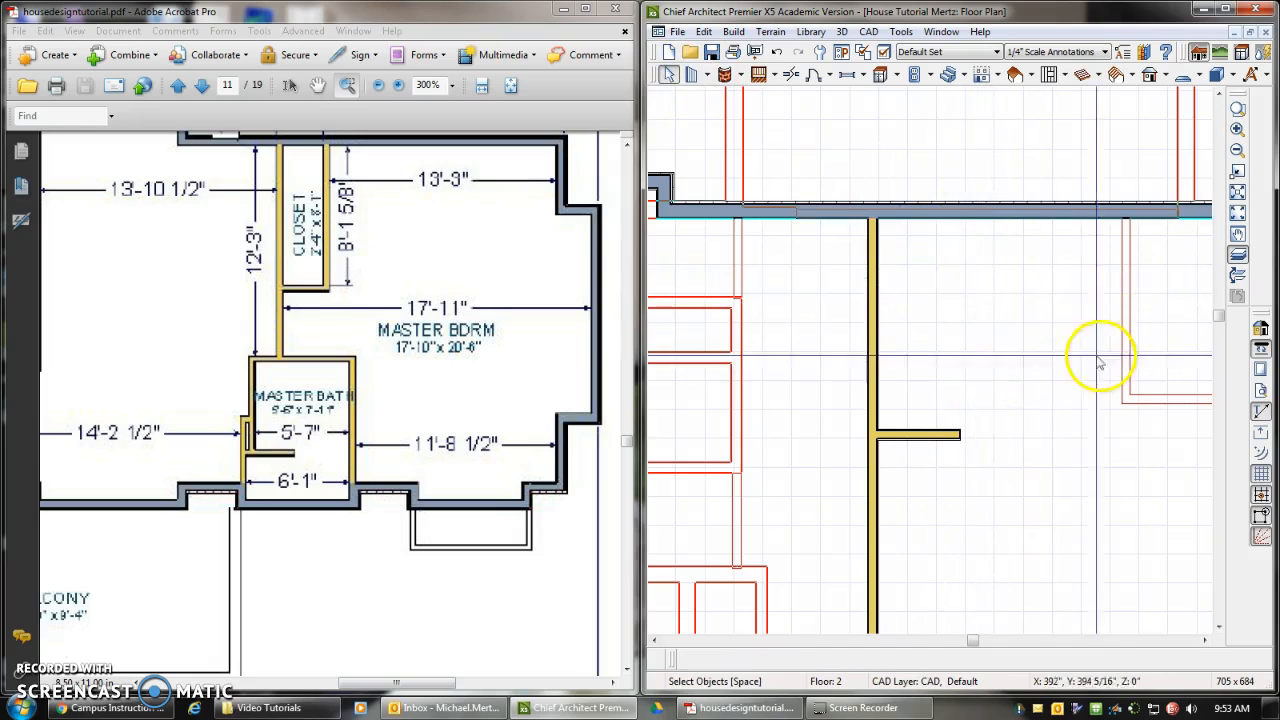
{"action": "left_click", "coordinate": [691, 76]}
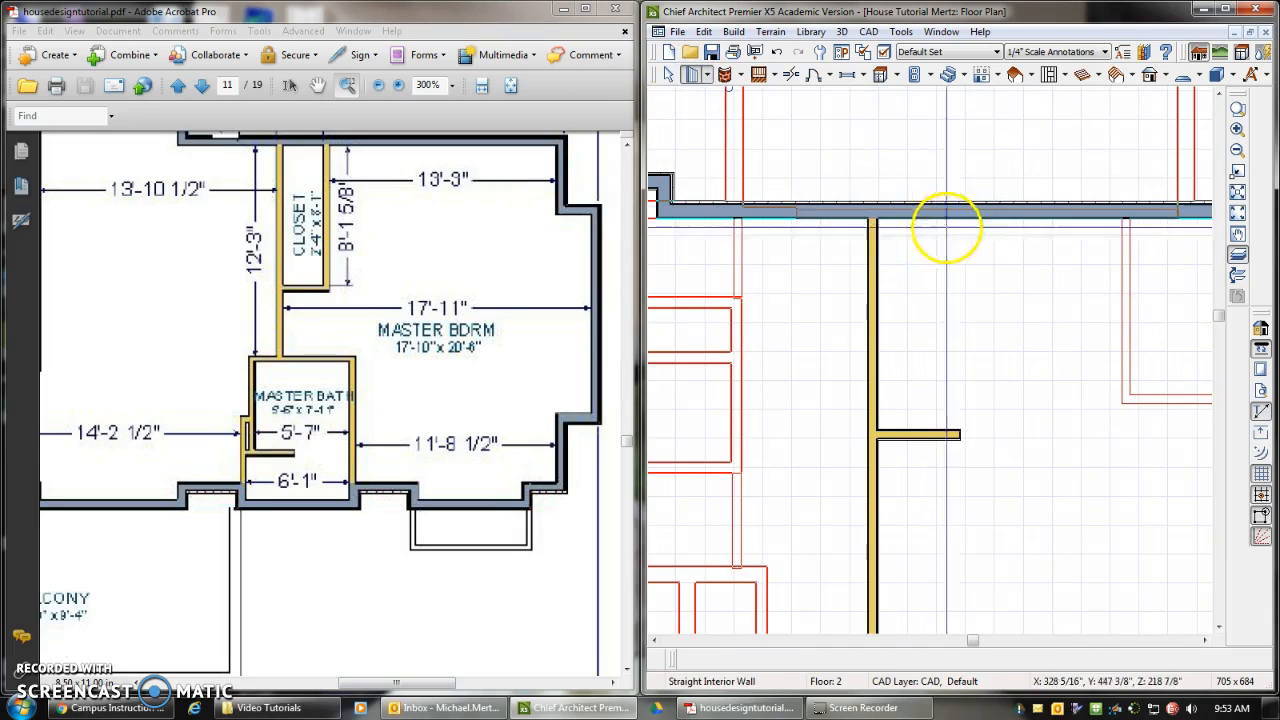
{"action": "left_click_drag", "start_coordinate": [958, 432], "coordinate": [956, 277]}
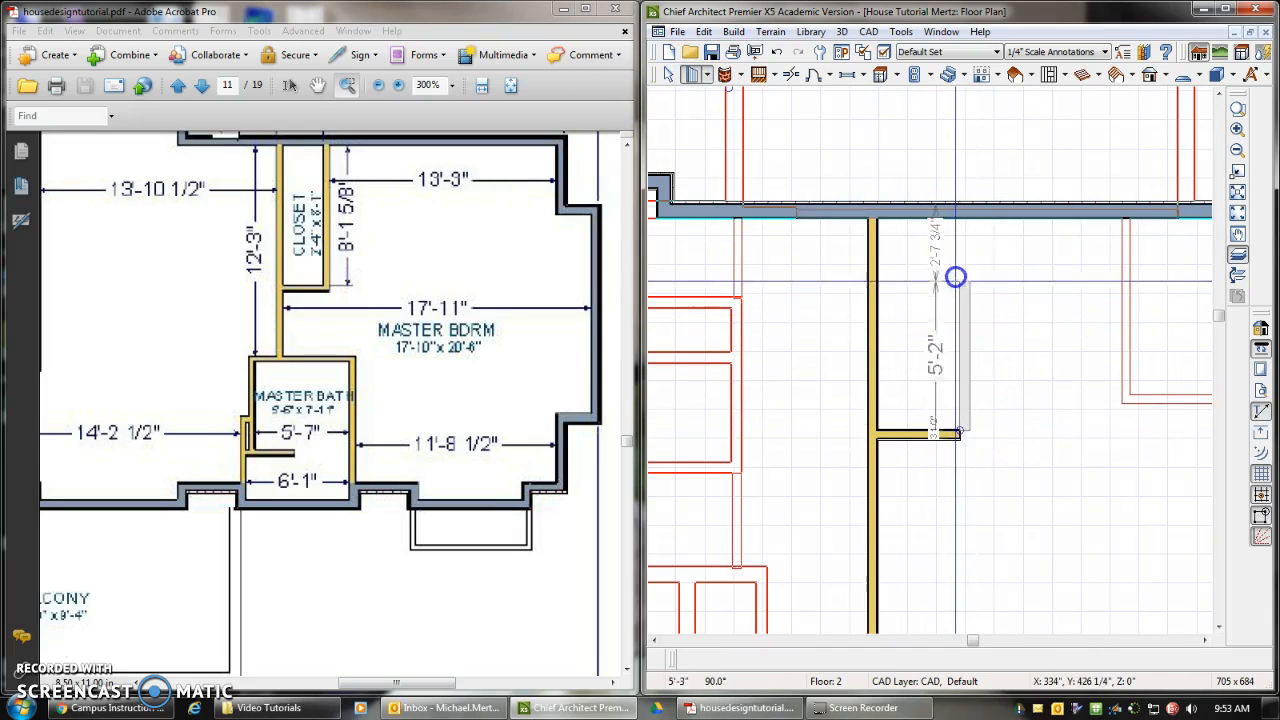
{"action": "left_click_drag", "start_coordinate": [955, 215], "coordinate": [955, 212]}
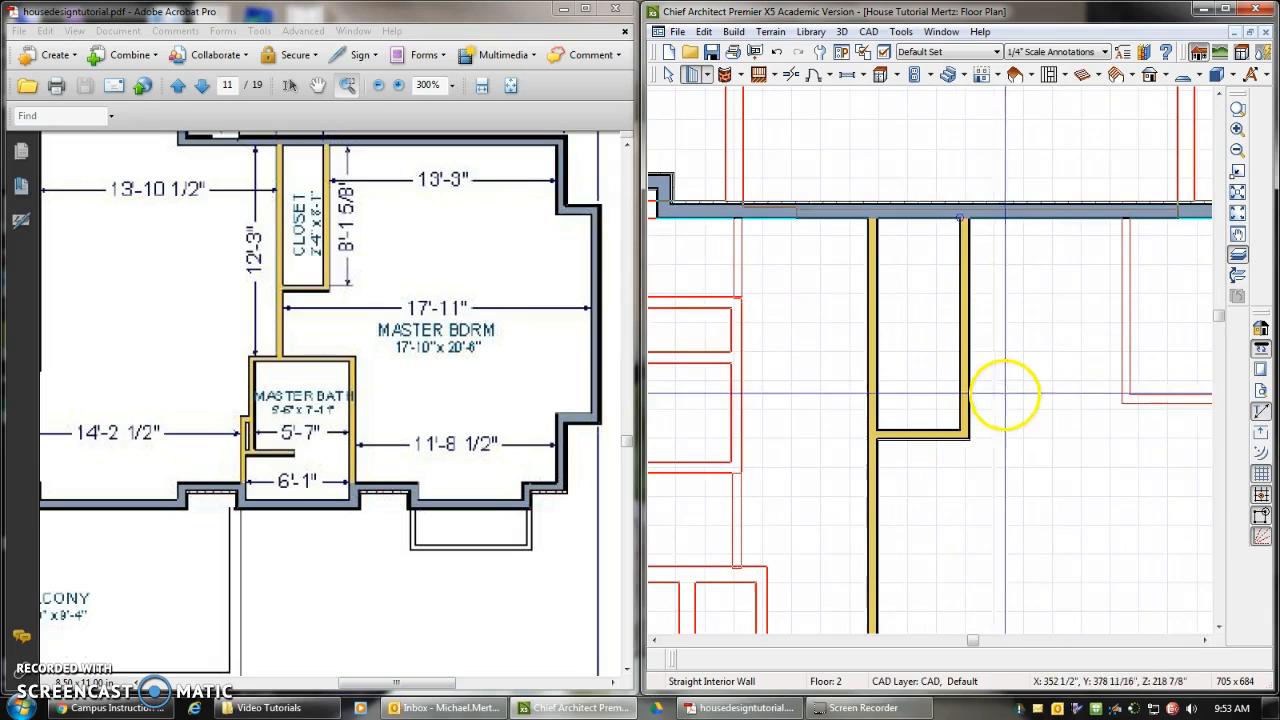
- Draw the master bath's north wall about 4'-6" south of the closet and its east wall down to the south exterior wall
{"action": "scroll", "coordinate": [1090, 420], "scroll_direction": "down", "scroll_amount": 1}
{"action": "left_click", "coordinate": [1220, 627]}
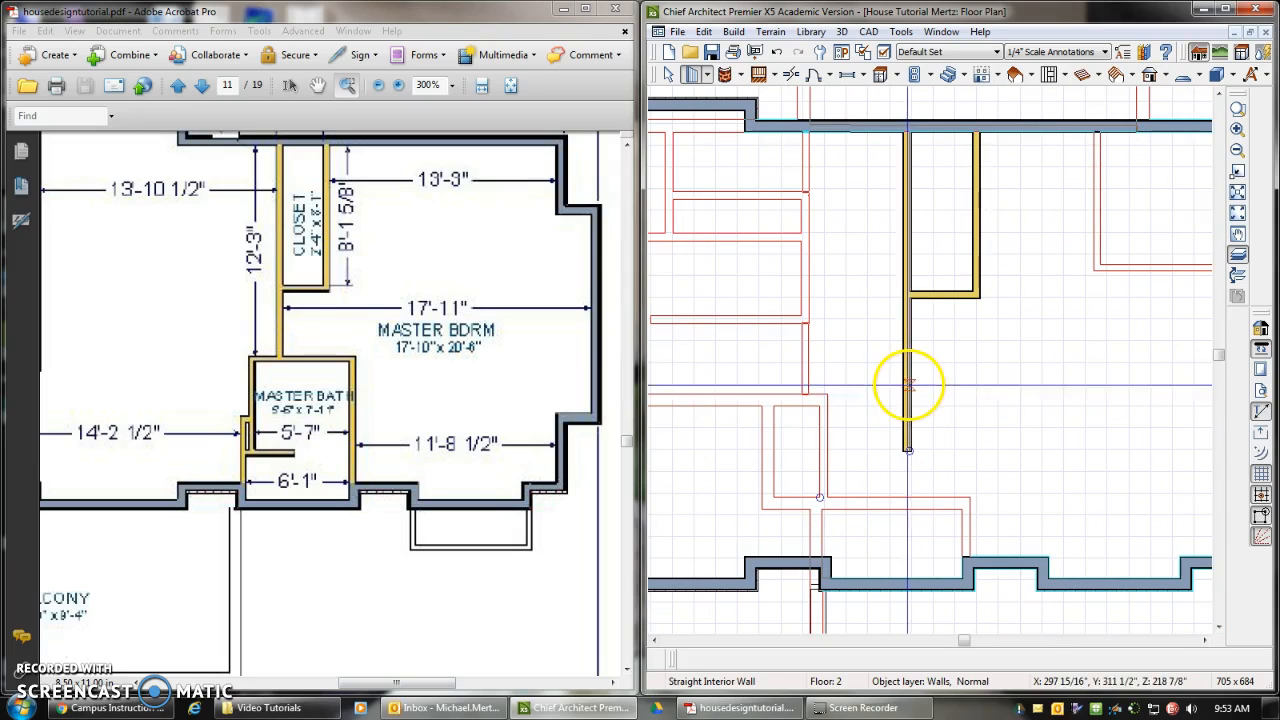
{"action": "left_click_drag", "start_coordinate": [907, 392], "coordinate": [972, 399]}
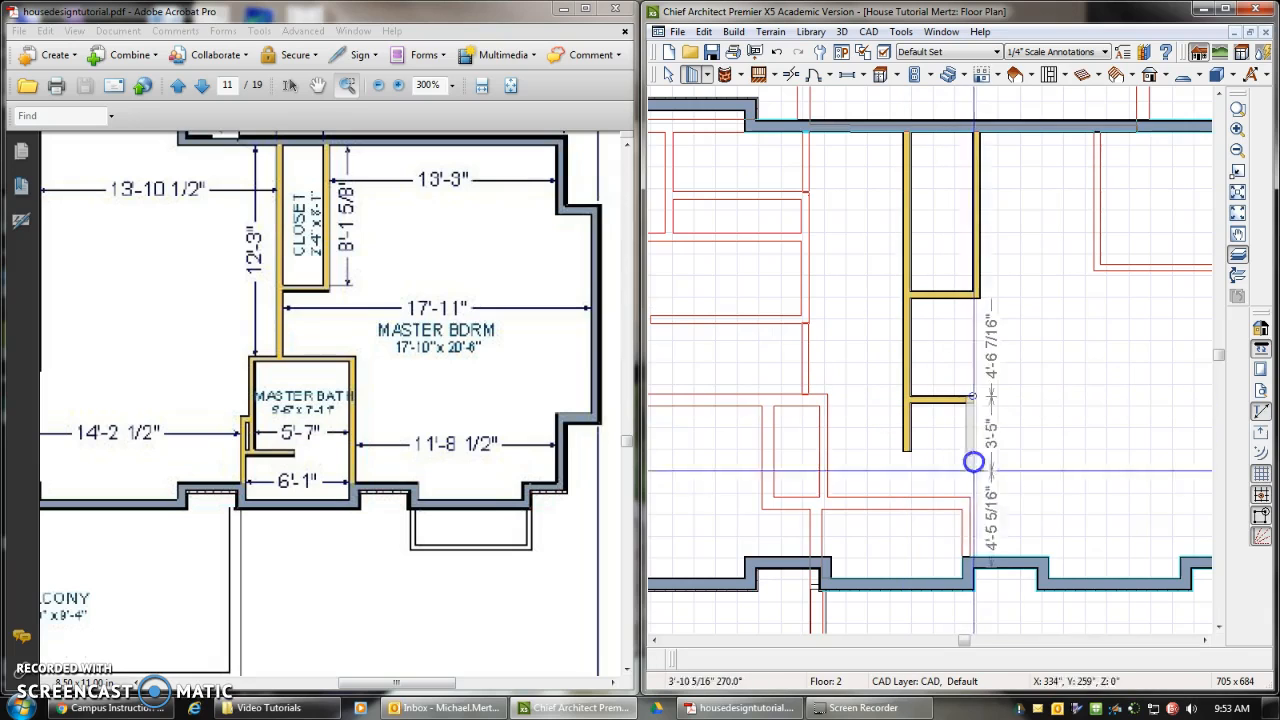
{"action": "left_click", "coordinate": [981, 554]}
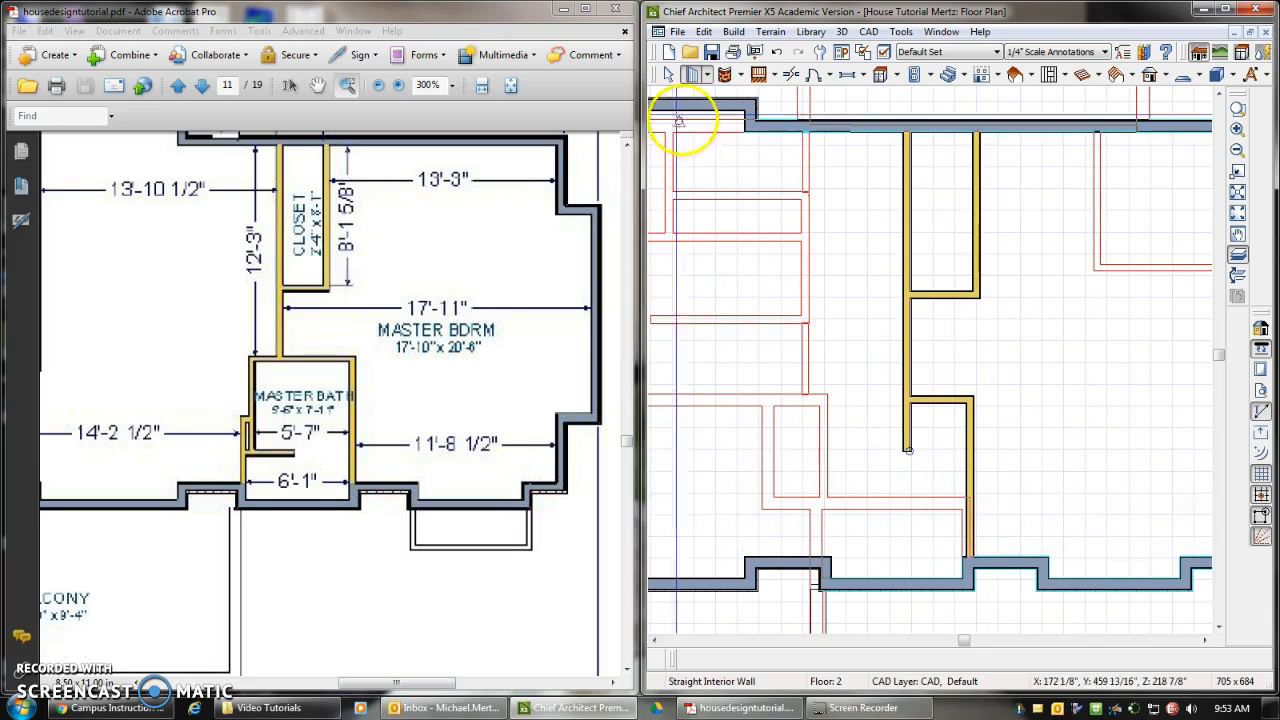
- Break the long interior wall at the bath's north wall and delete the leftover stub south of the break
{"action": "left_click", "coordinate": [676, 80]}
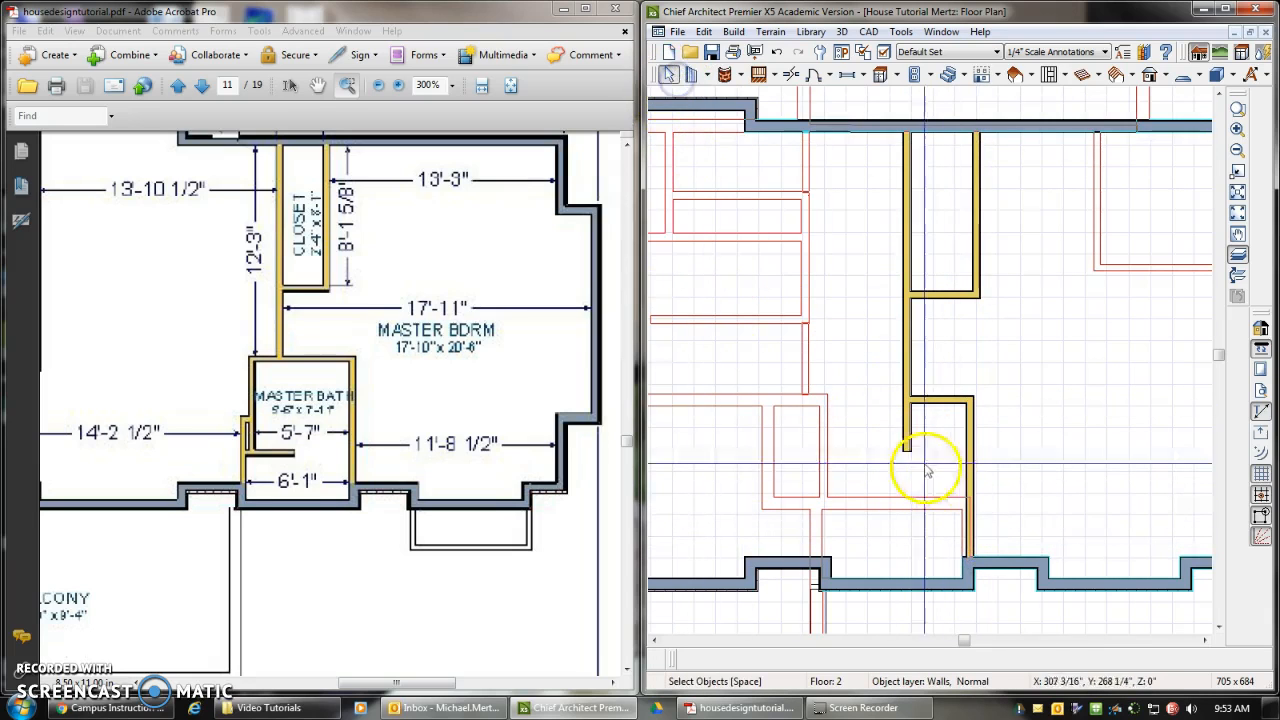
{"action": "left_click", "coordinate": [792, 76]}
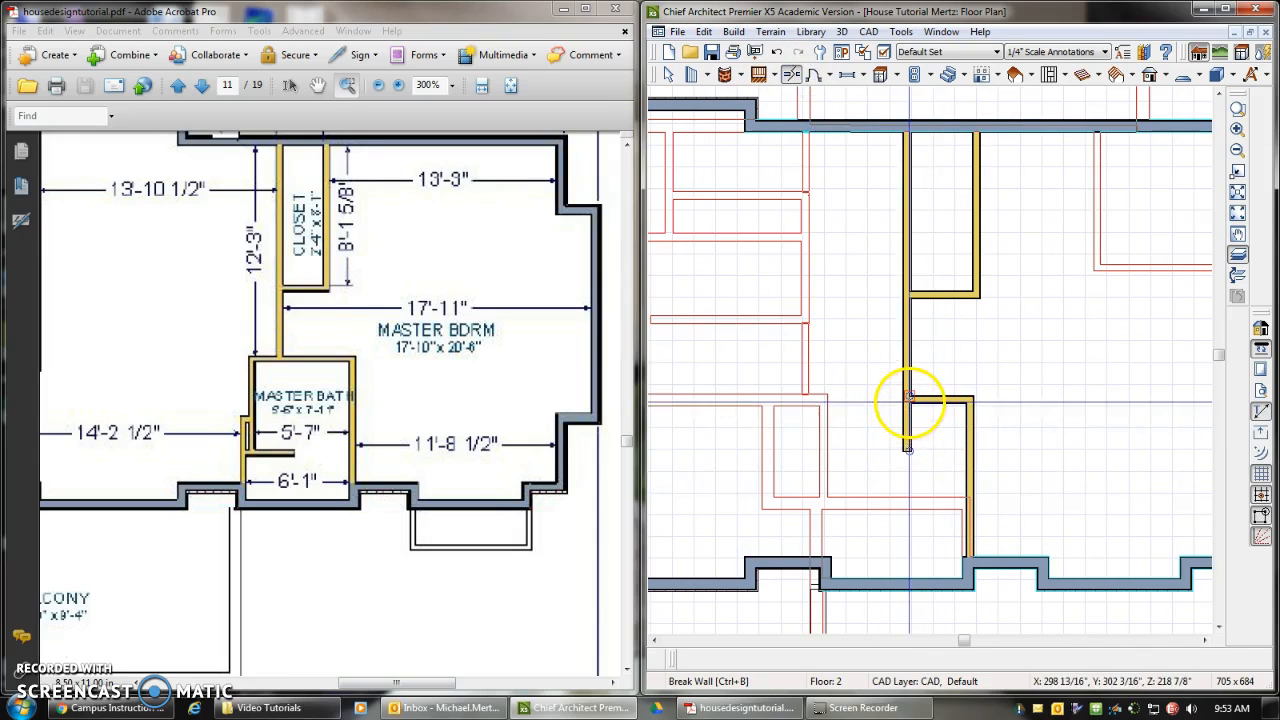
{"action": "left_click", "coordinate": [907, 397]}
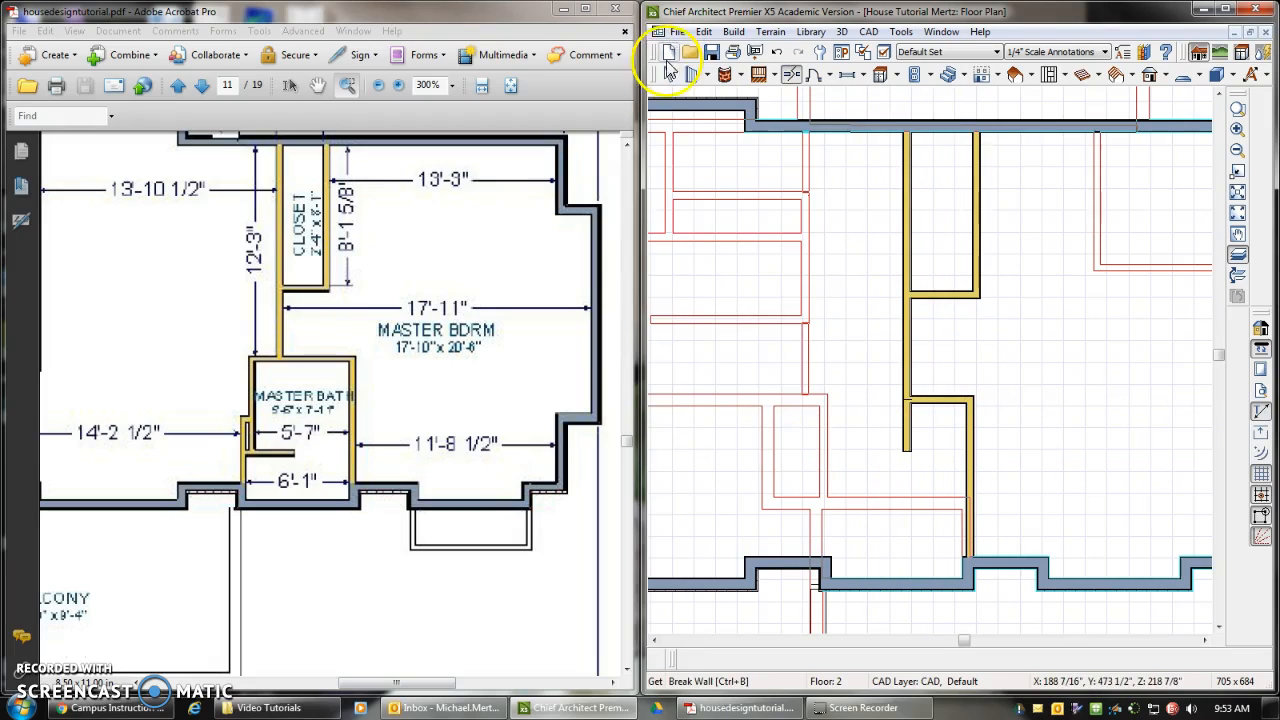
{"action": "left_click", "coordinate": [668, 73]}
{"action": "left_click", "coordinate": [907, 430]}
{"action": "key", "text": "Delete"}
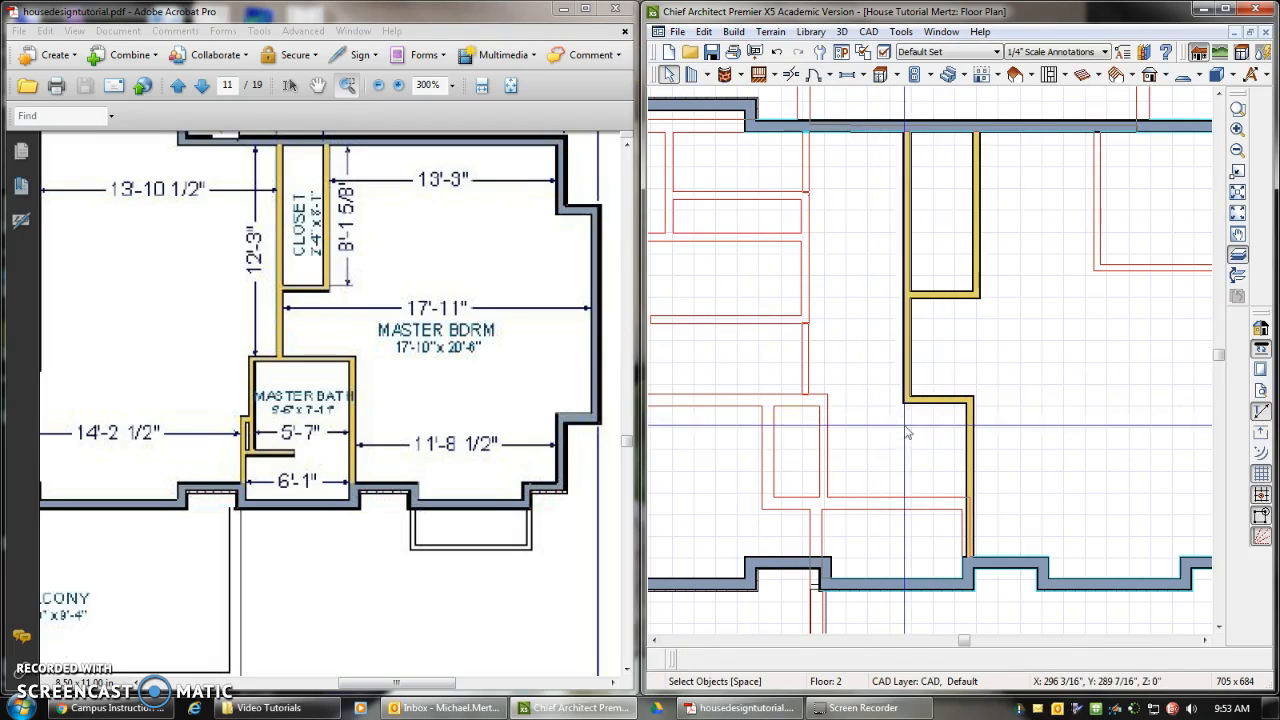
- Draw the master bath's west side as interior walls stepping southwest from the long wall's lower end to the south exterior wall
{"action": "left_click", "coordinate": [691, 74]}
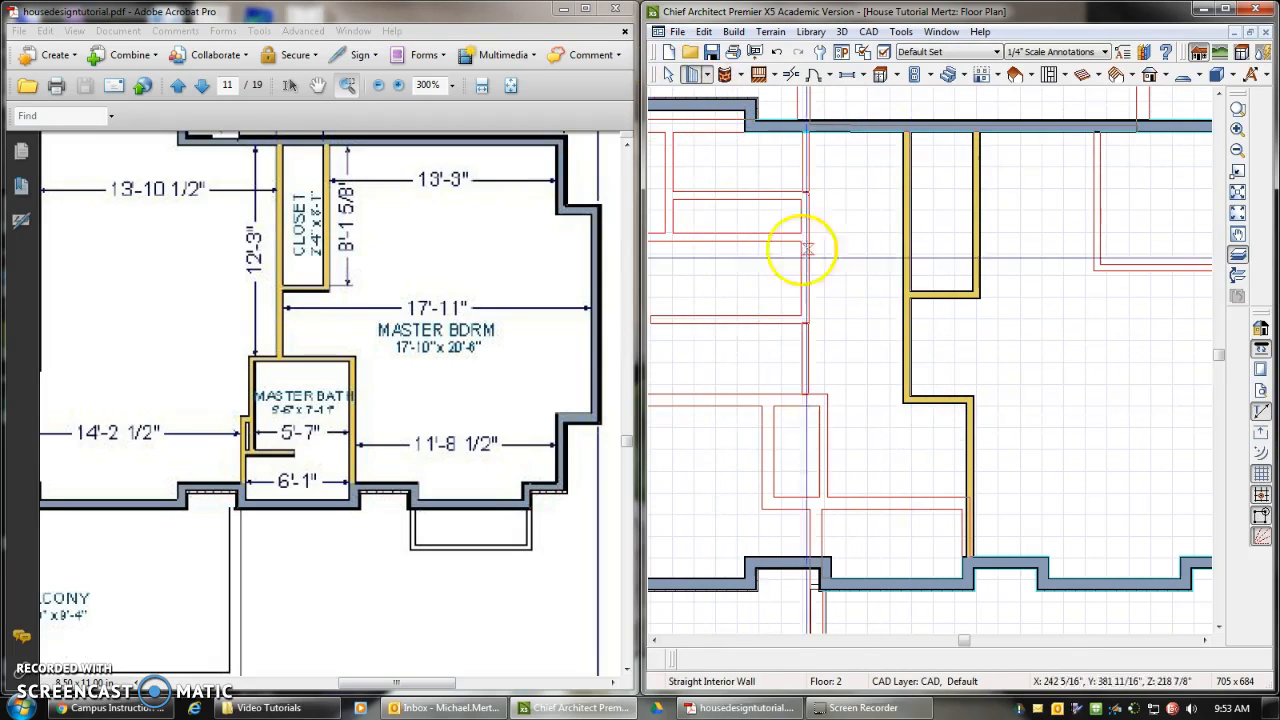
{"action": "mouse_move", "coordinate": [906, 400]}
{"action": "left_mouse_down"}
{"action": "mouse_move", "coordinate": [865, 400]}
{"action": "mouse_move", "coordinate": [863, 434]}
{"action": "left_mouse_up"}
{"action": "left_click_drag", "start_coordinate": [862, 488], "coordinate": [820, 509]}
{"action": "left_click_drag", "start_coordinate": [820, 509], "coordinate": [822, 562]}
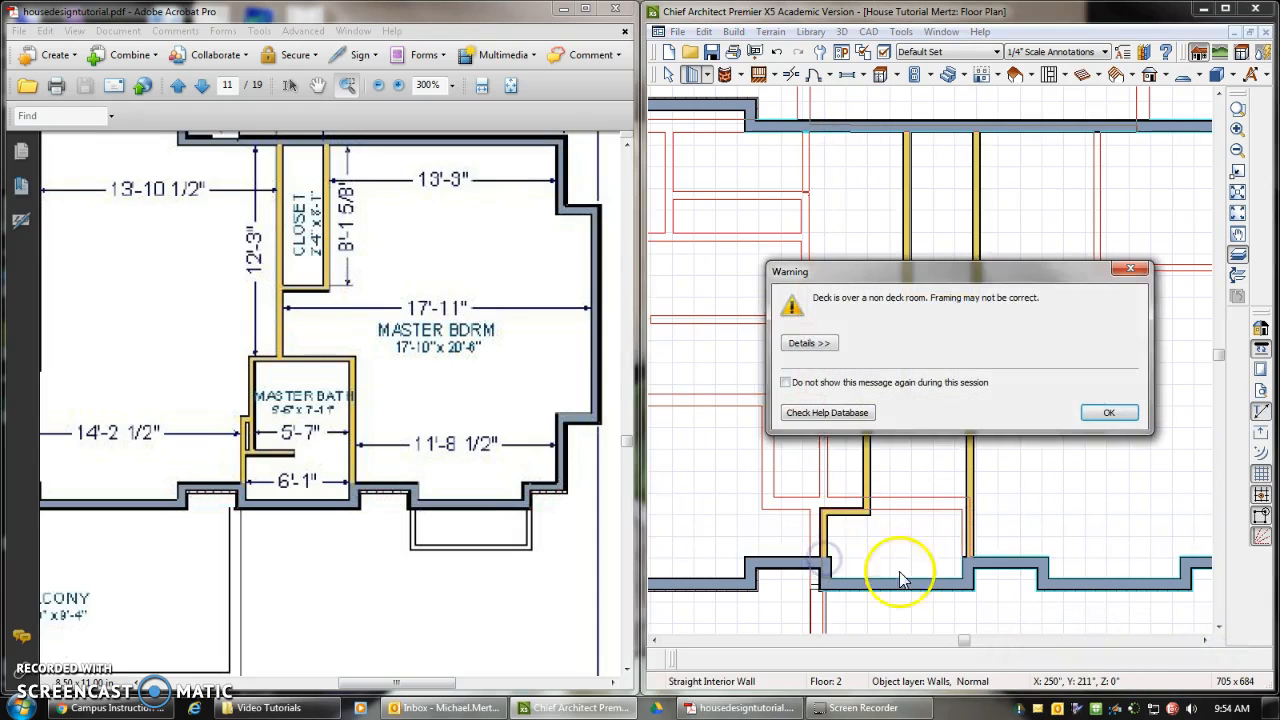
- Set the room type of the narrow enclosed room beside the north exterior wall to Closet and show its room label
{"action": "left_click", "coordinate": [1108, 414]}
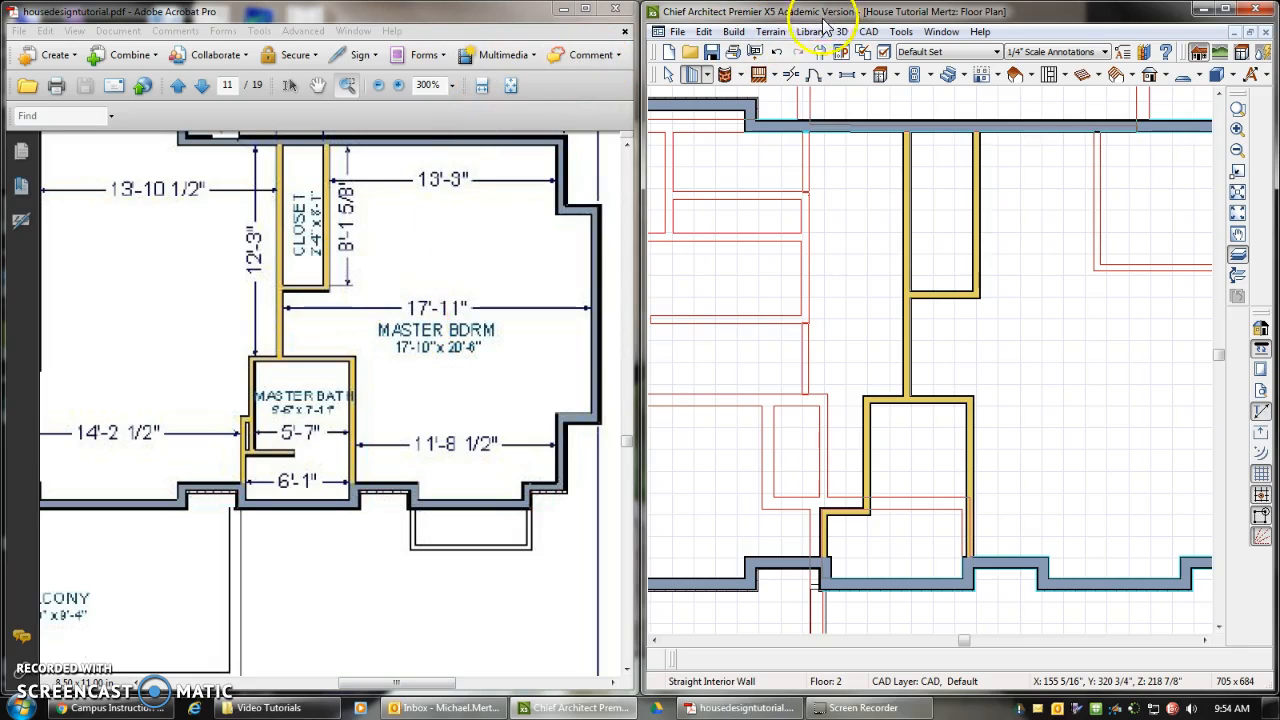
{"action": "left_click", "coordinate": [670, 77]}
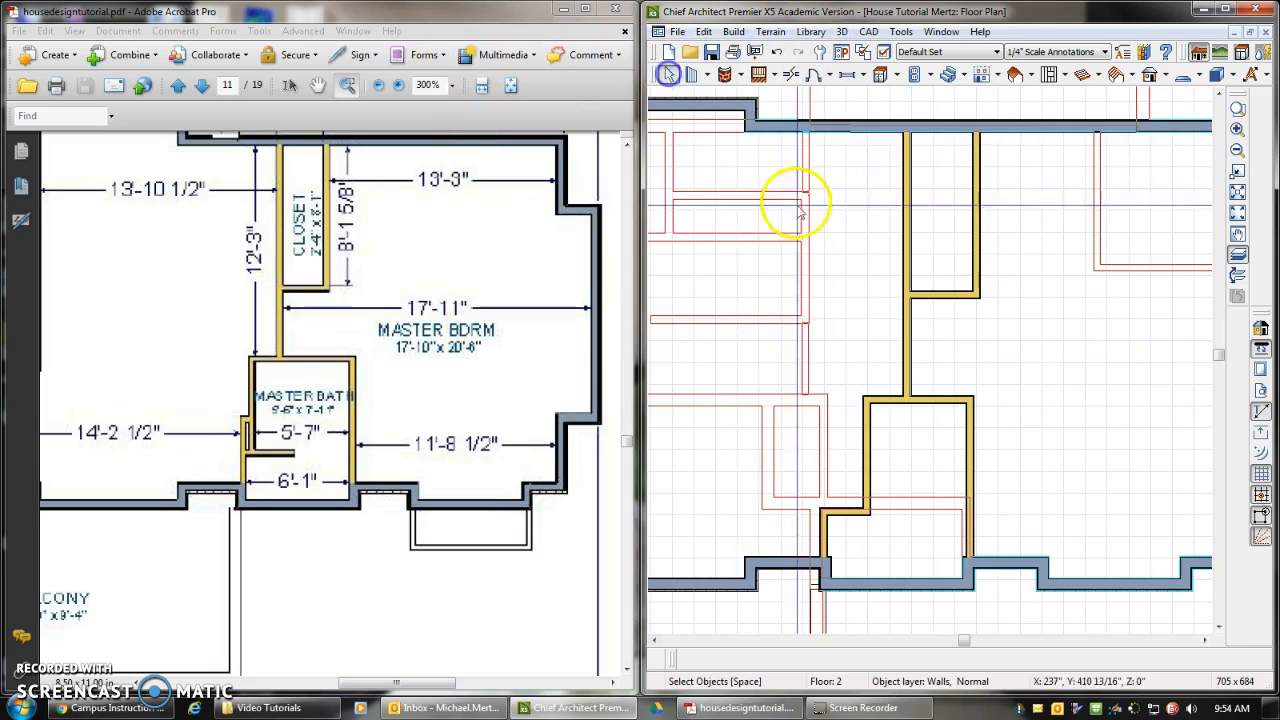
{"action": "double_click", "coordinate": [929, 223]}
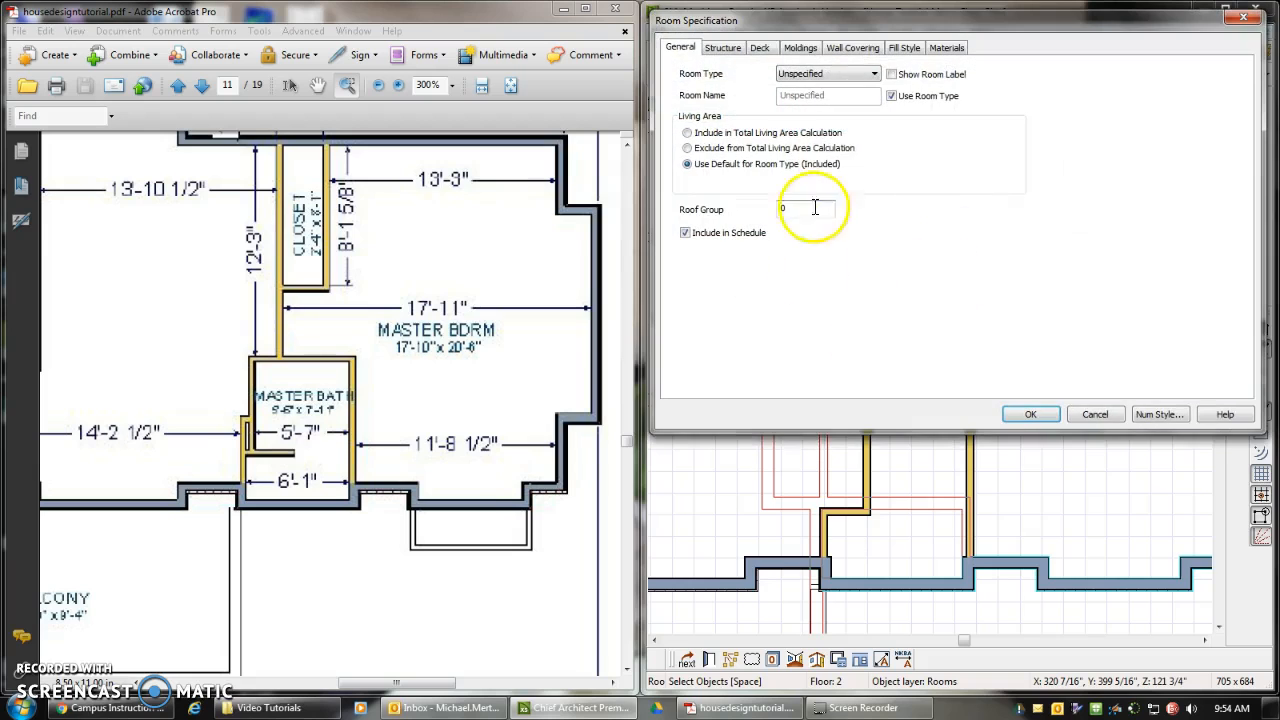
{"action": "left_click", "coordinate": [869, 80]}
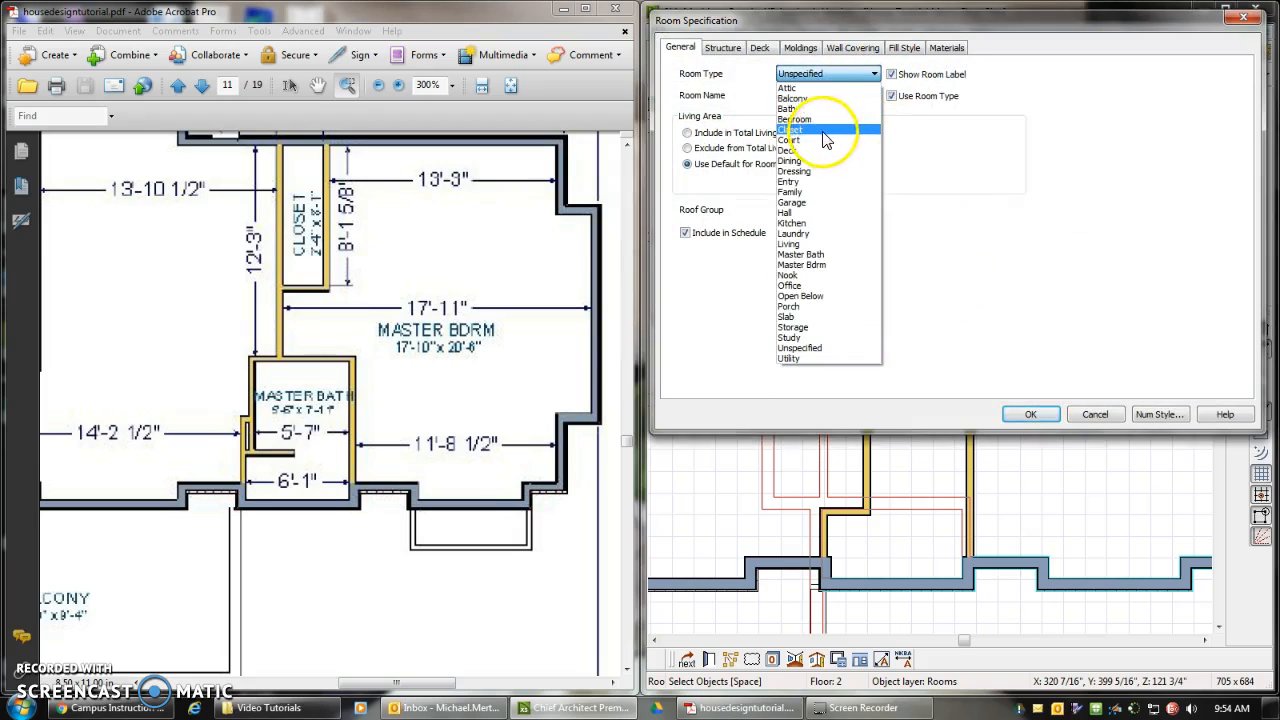
{"action": "left_click", "coordinate": [824, 130]}
{"action": "left_click", "coordinate": [1030, 418]}
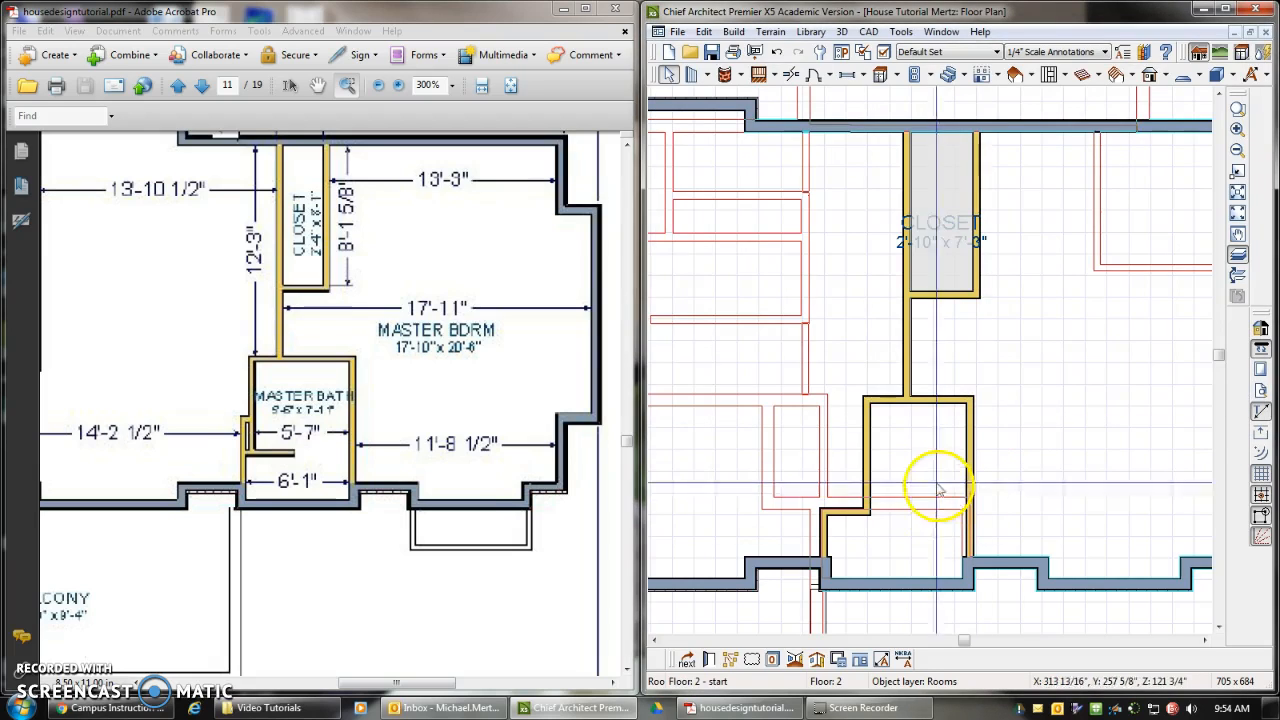
- Set the room type of the stepped room on the south exterior wall to Master Bath and show its label
{"action": "double_click", "coordinate": [928, 476]}
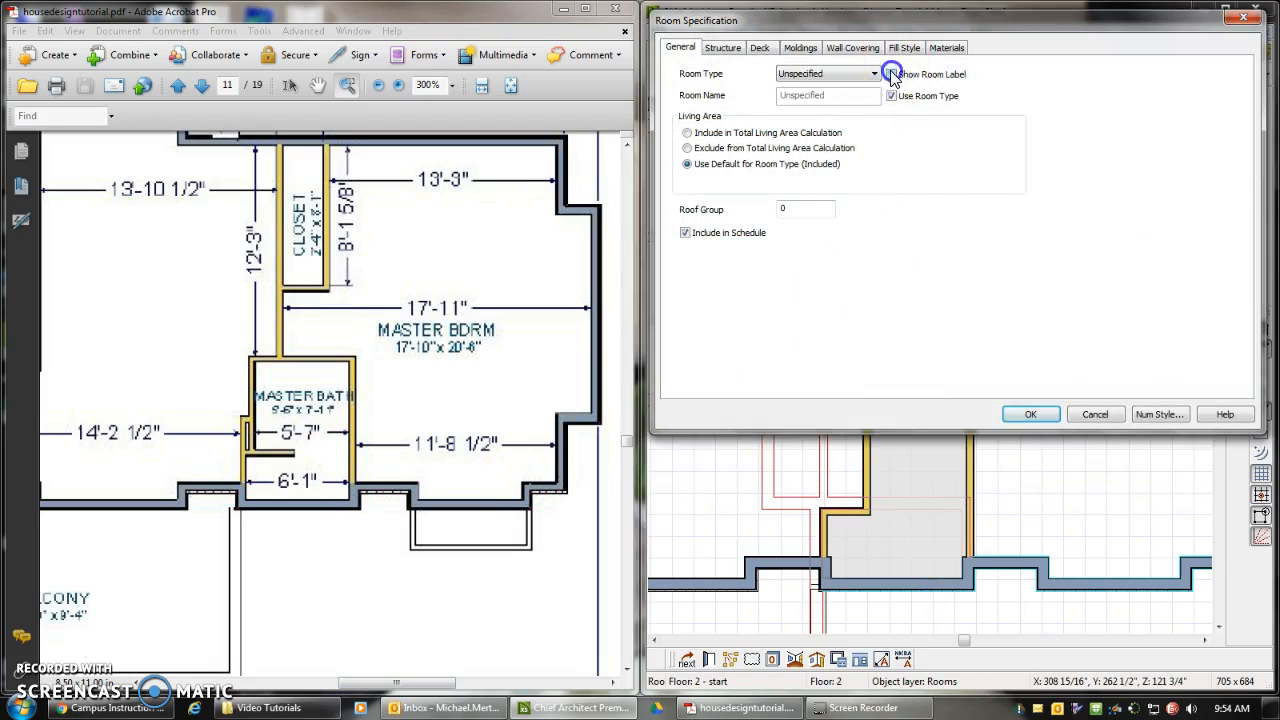
{"action": "left_click", "coordinate": [870, 75]}
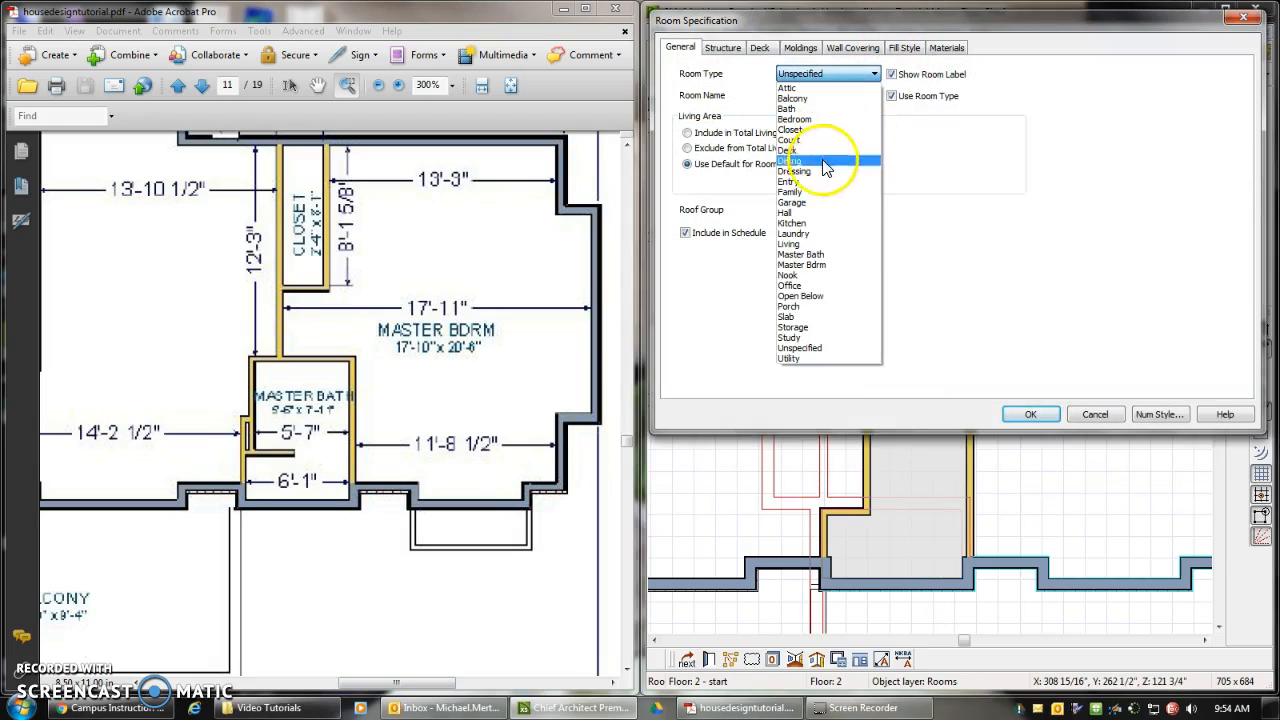
{"action": "left_click", "coordinate": [825, 256]}
{"action": "left_click", "coordinate": [1047, 420]}
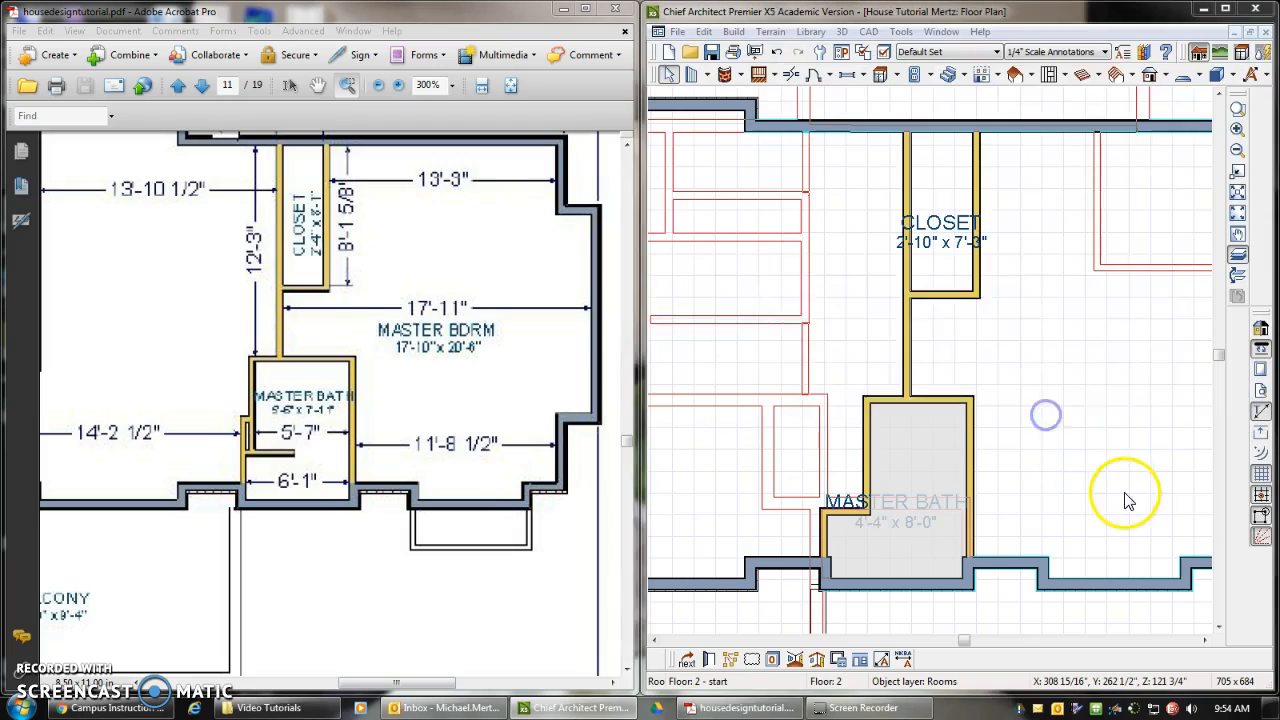
{"action": "left_click", "coordinate": [1110, 414]}
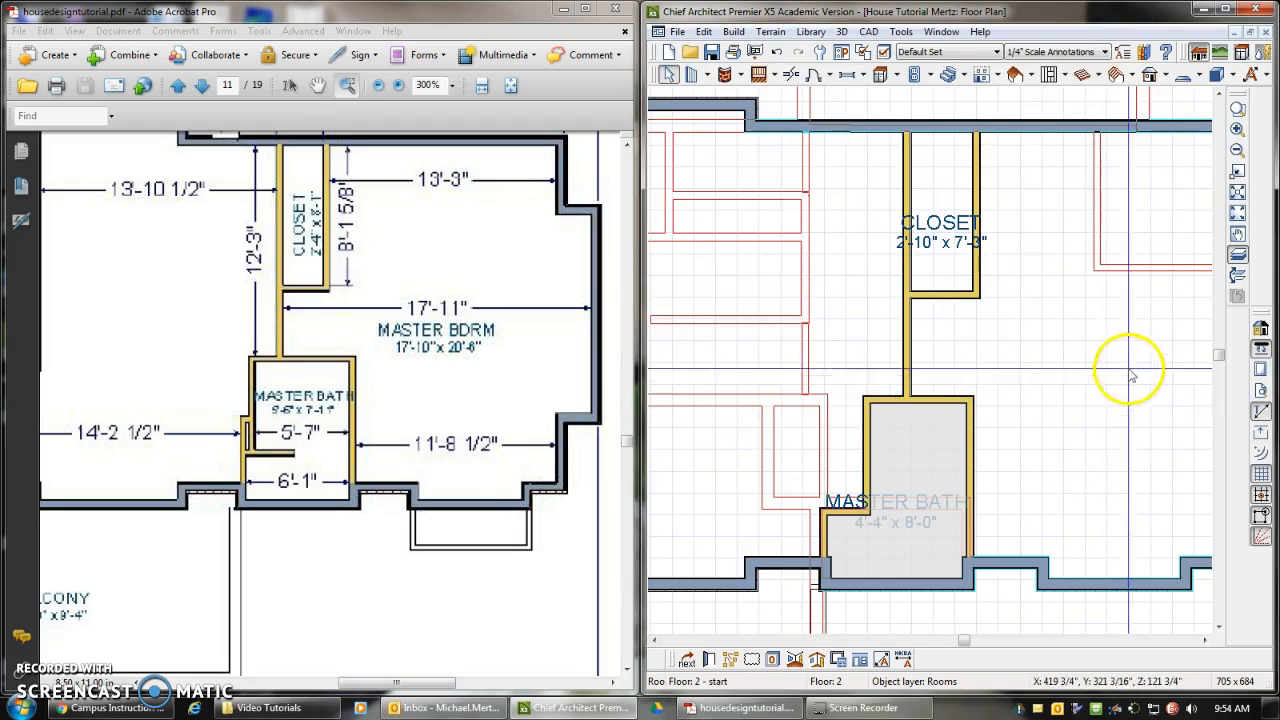
- Examine how the deck railing meets the exterior walls at the master bath's southwest corner
{"action": "scroll", "coordinate": [910, 520], "scroll_direction": "up", "scroll_amount": 3}
{"action": "scroll", "coordinate": [812, 610], "scroll_direction": "up", "scroll_amount": 3}
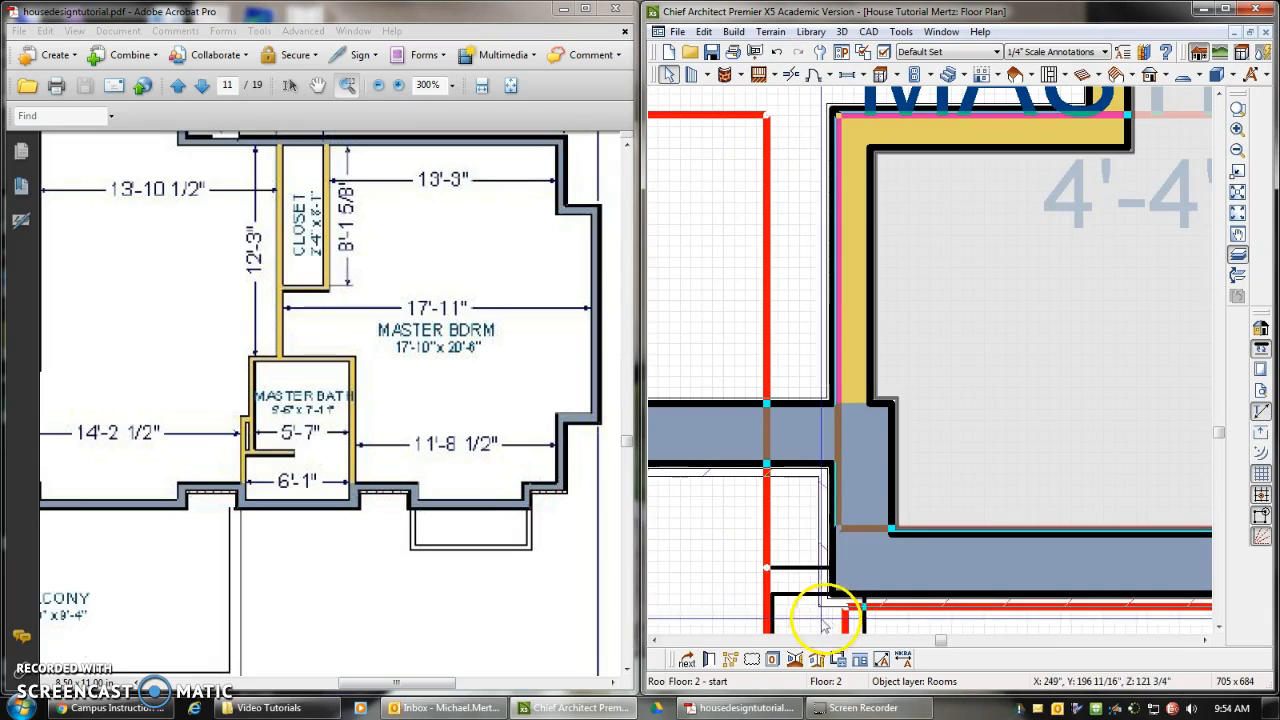
{"action": "left_click", "coordinate": [809, 608]}
{"action": "left_click", "coordinate": [811, 593]}
{"action": "left_click", "coordinate": [807, 589]}
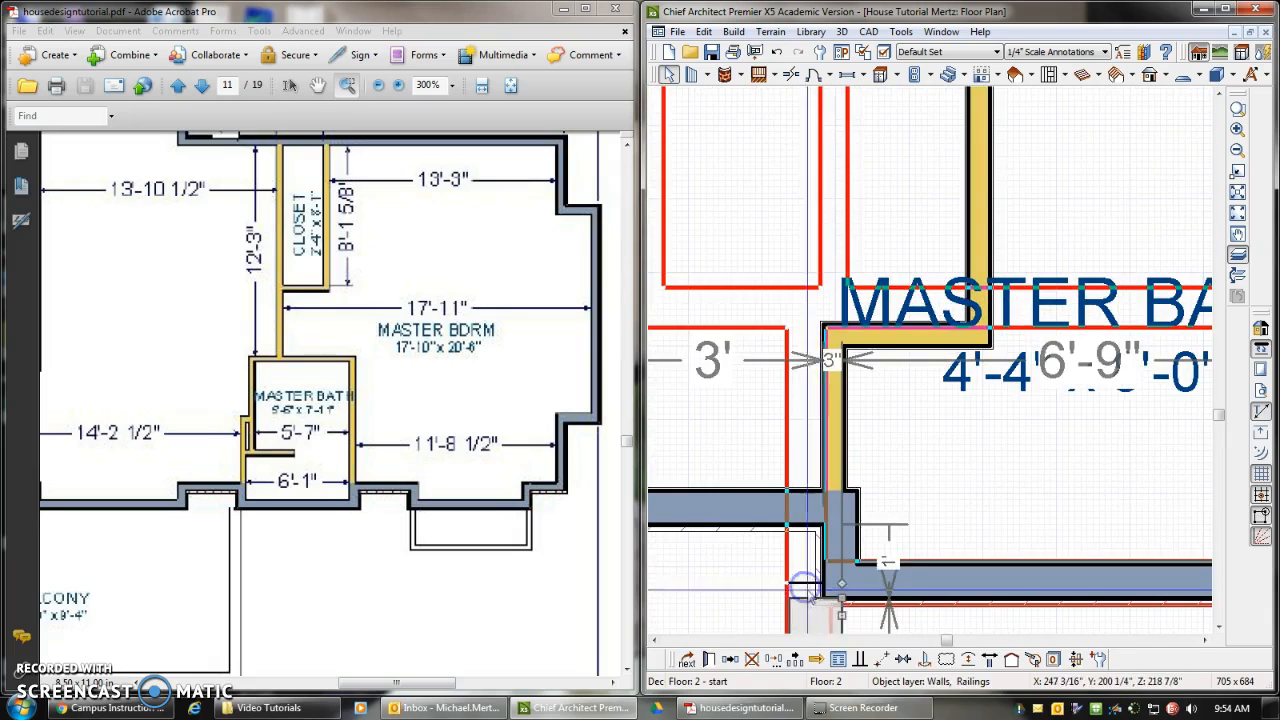
{"action": "left_click", "coordinate": [811, 579]}
{"action": "left_click", "coordinate": [830, 590]}
{"action": "scroll", "coordinate": [842, 613], "scroll_direction": "down", "scroll_amount": 2}
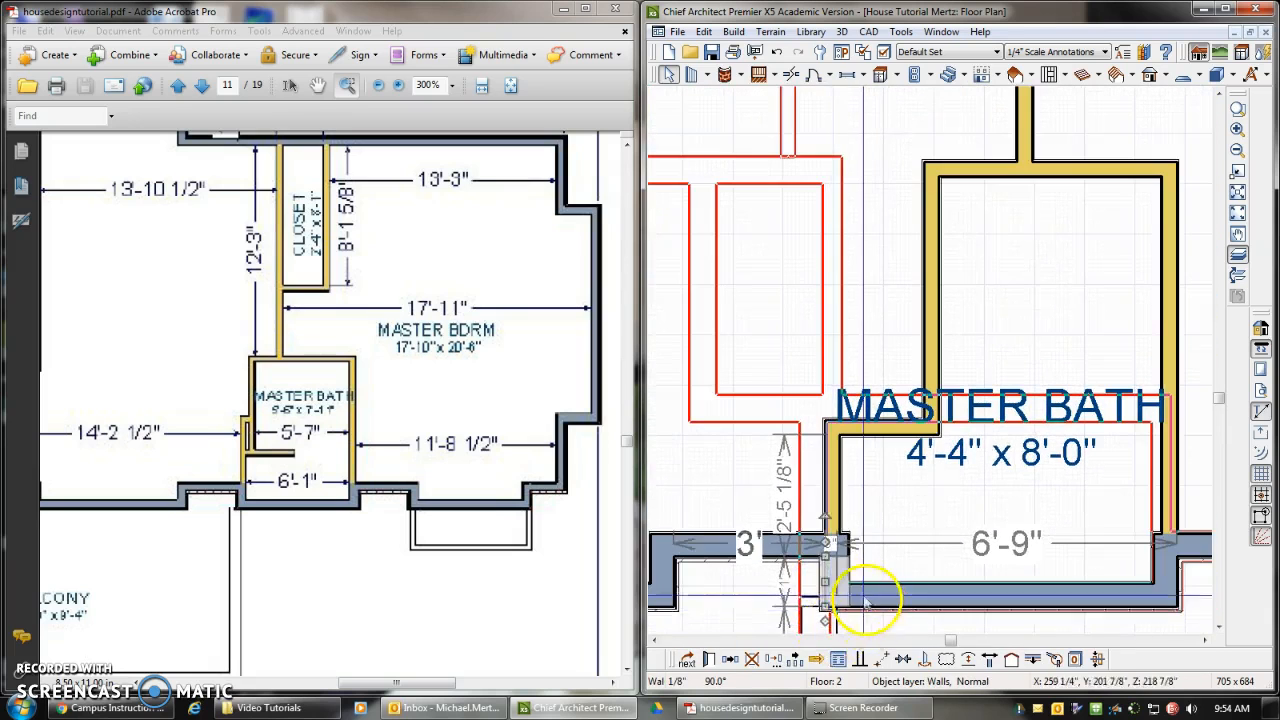
{"action": "left_click", "coordinate": [866, 602]}
{"action": "scroll", "coordinate": [838, 611], "scroll_direction": "down", "scroll_amount": 2}
{"action": "scroll", "coordinate": [840, 612], "scroll_direction": "up", "scroll_amount": 2}
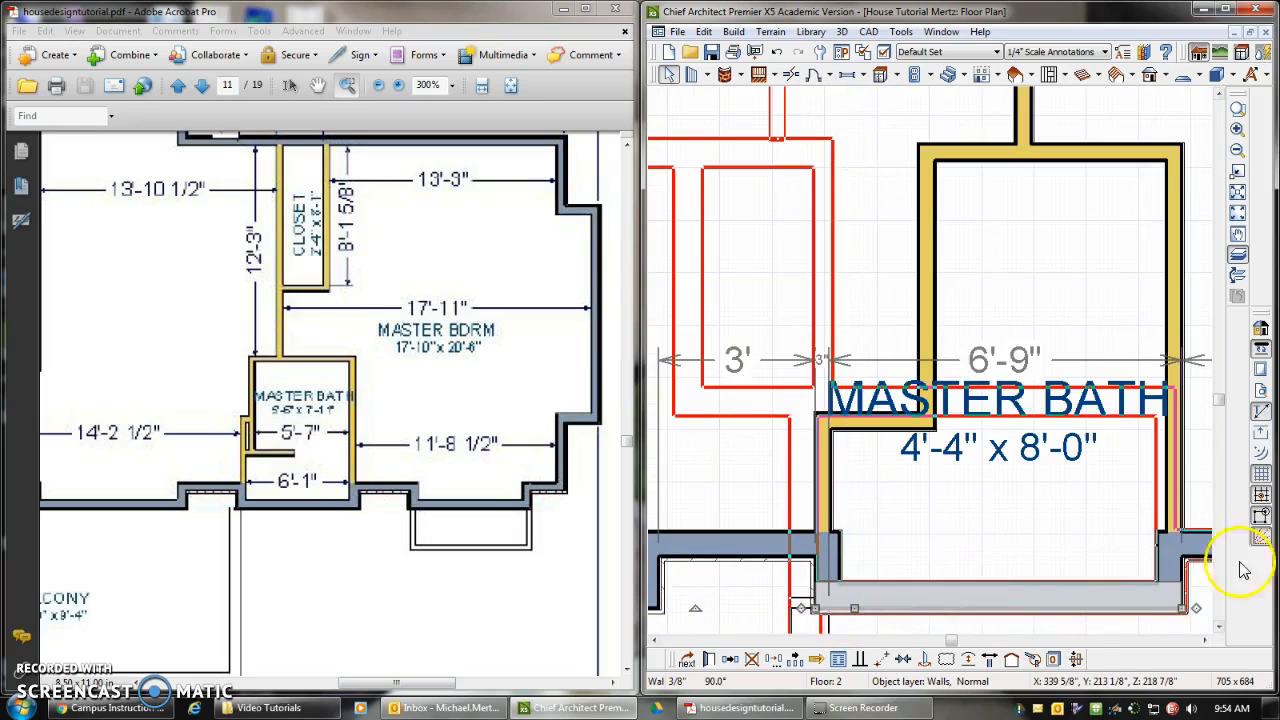
{"action": "left_click", "coordinate": [1219, 626]}
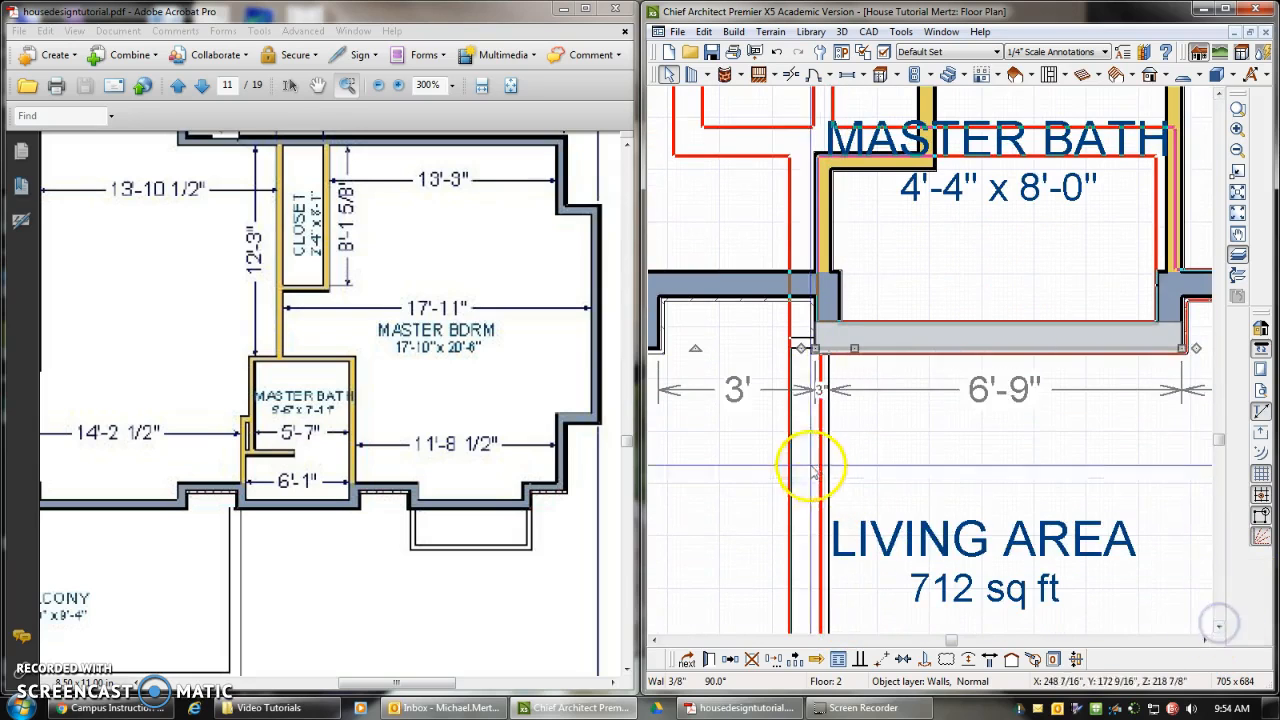
{"action": "left_click", "coordinate": [800, 406]}
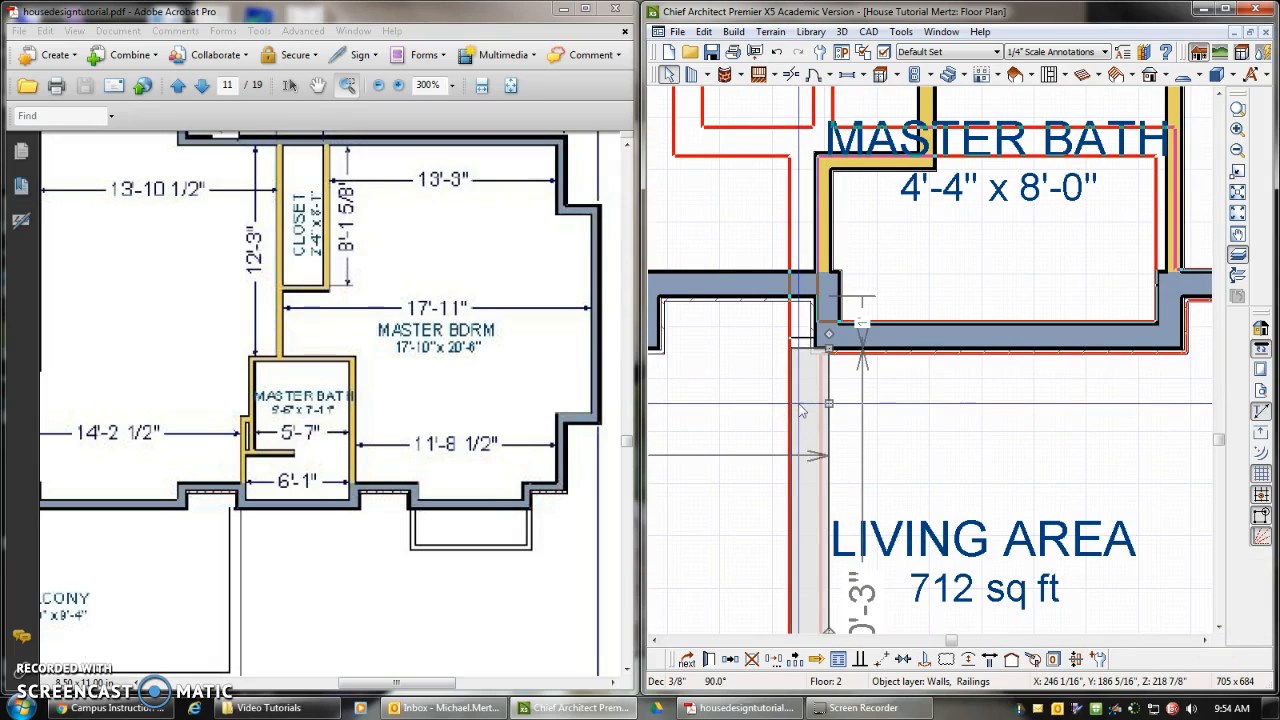
{"action": "left_click", "coordinate": [960, 255]}
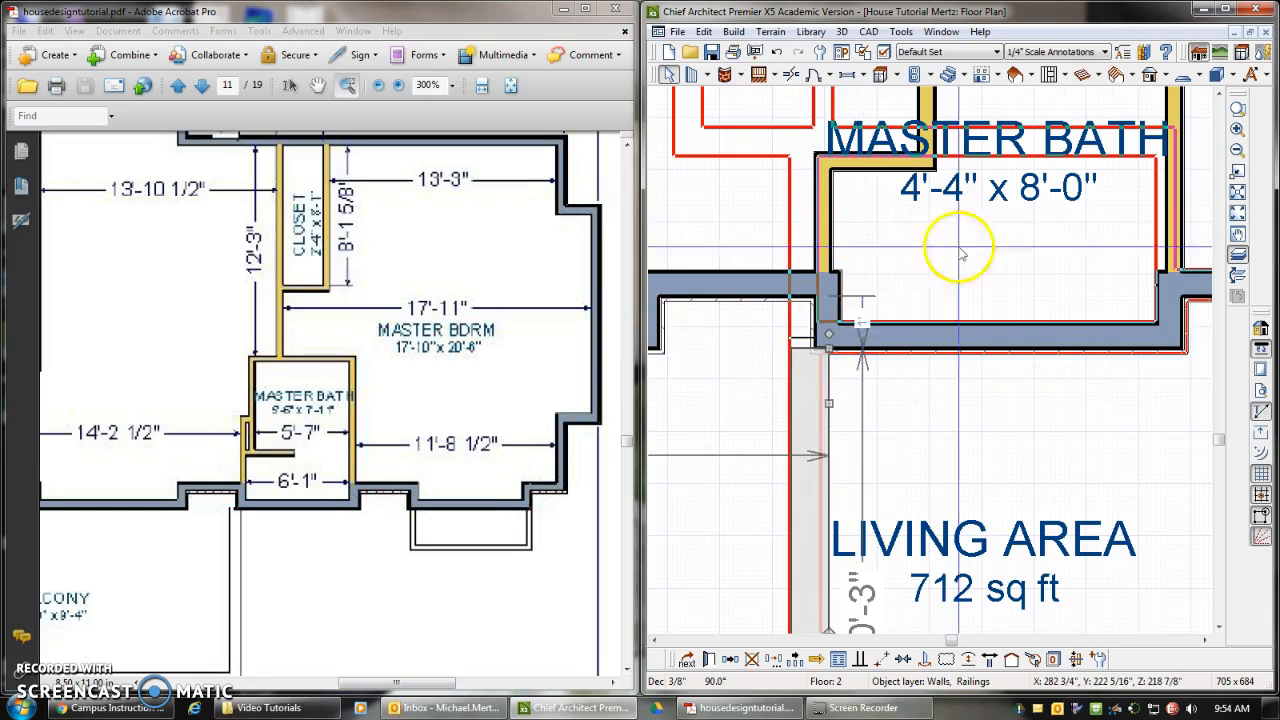
- Set the room type of the large room east of the bath and closet to Master Bdrm and show its label
{"action": "scroll", "coordinate": [1090, 262], "scroll_direction": "down", "scroll_amount": 2}
{"action": "scroll", "coordinate": [1095, 270], "scroll_direction": "down", "scroll_amount": 2}
{"action": "double_click", "coordinate": [1171, 186]}
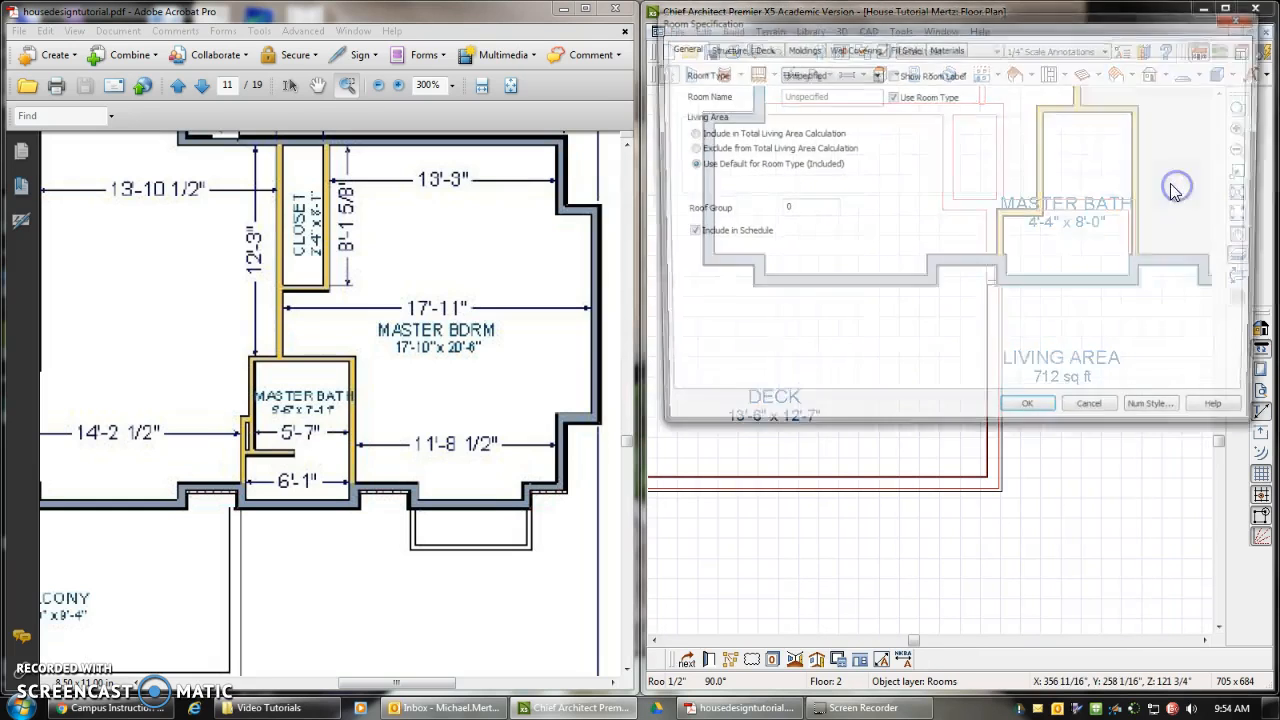
{"action": "left_click", "coordinate": [873, 74]}
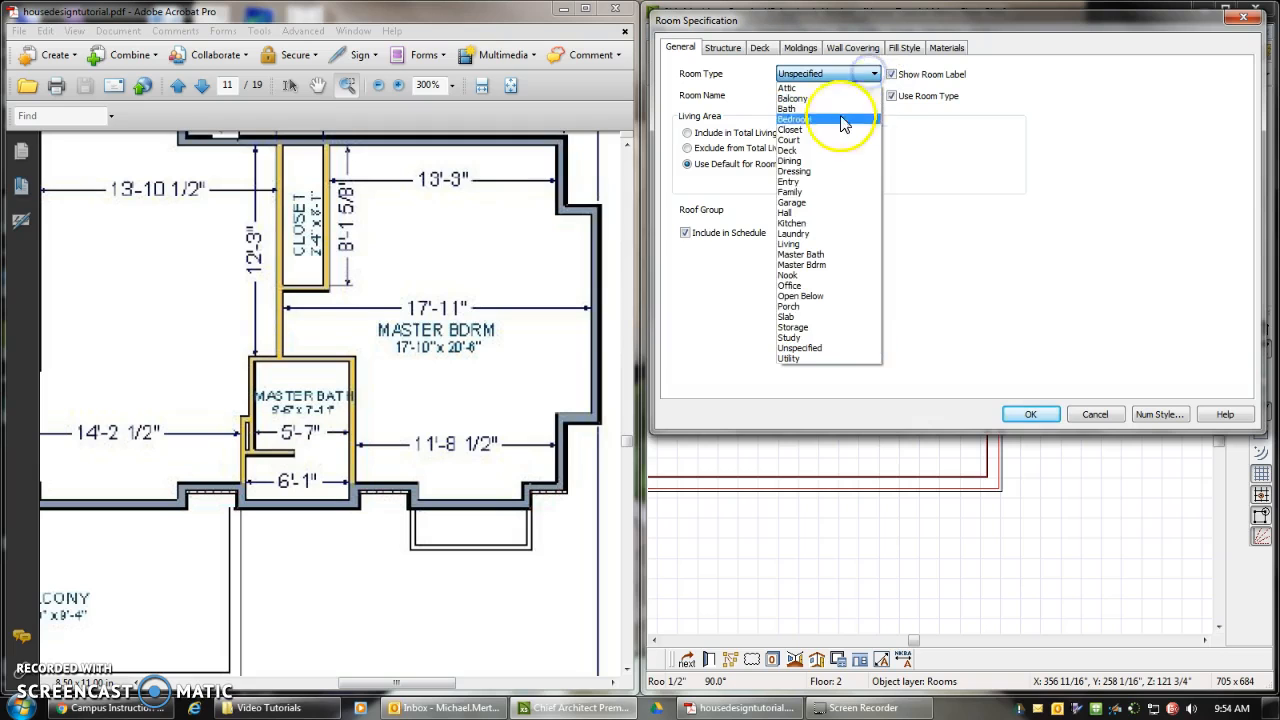
{"action": "left_click", "coordinate": [823, 265]}
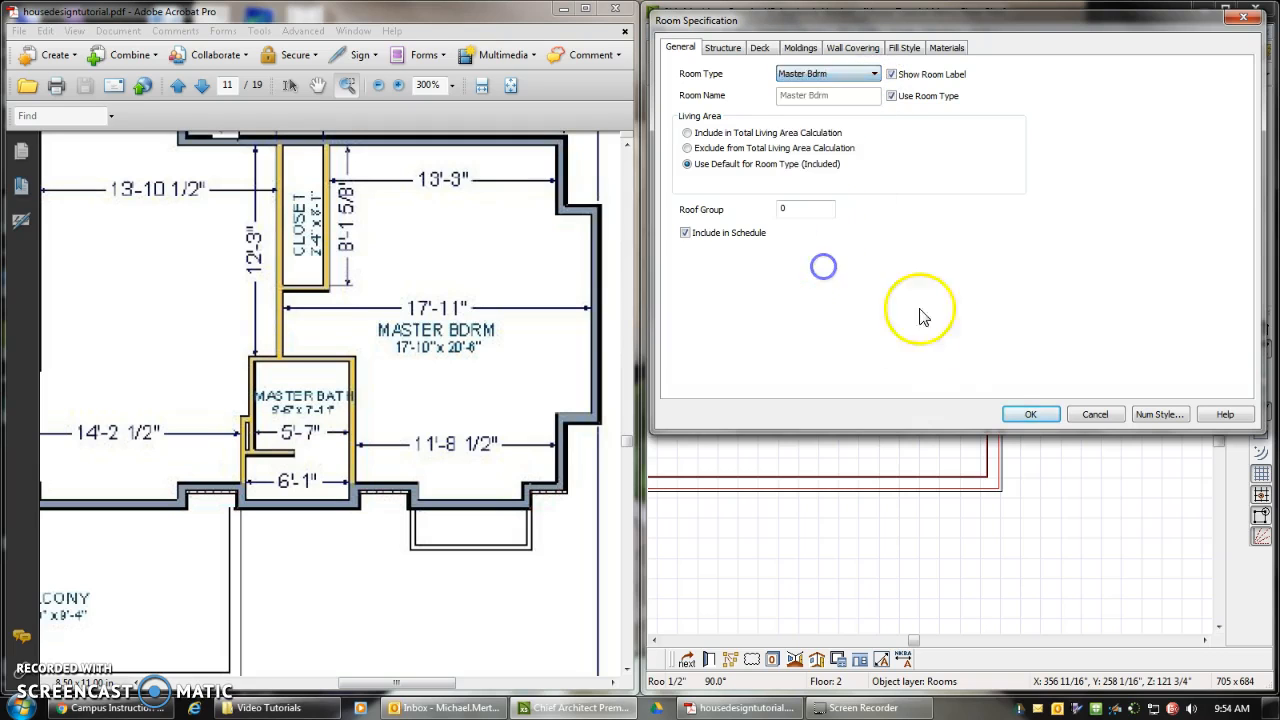
{"action": "left_click", "coordinate": [1038, 414]}
{"action": "scroll", "coordinate": [960, 340], "scroll_direction": "down", "scroll_amount": 2}
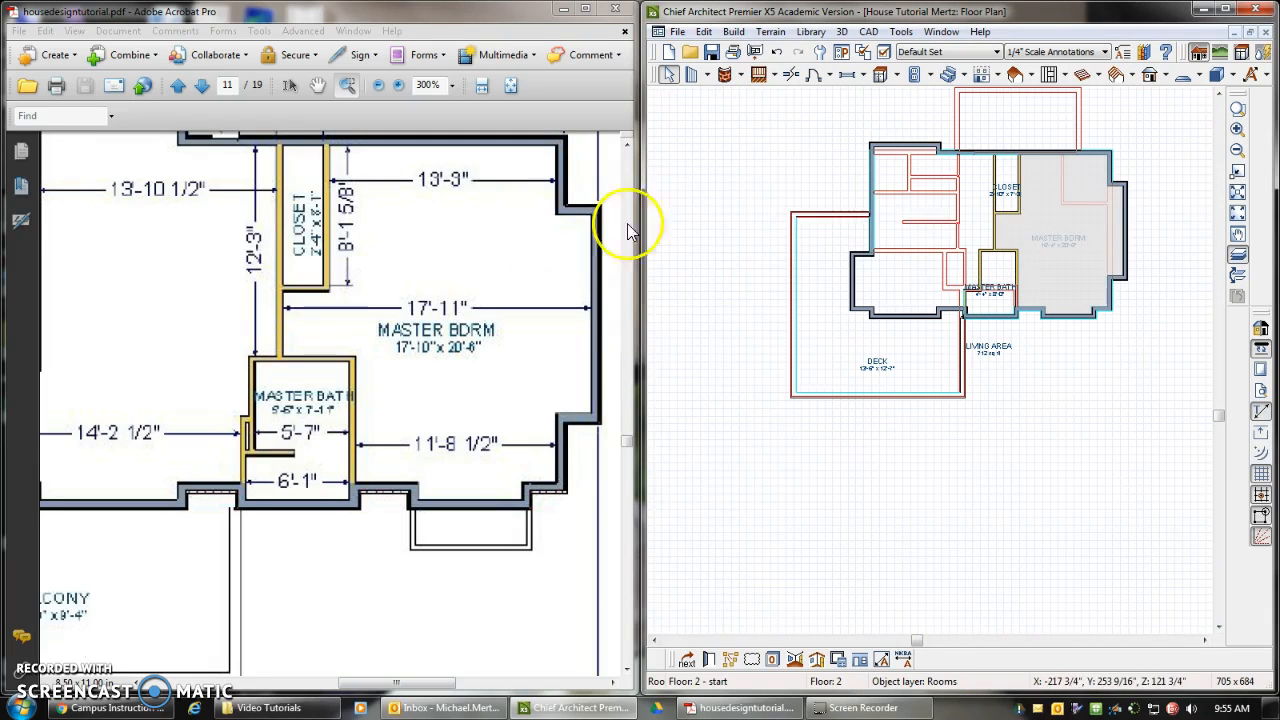